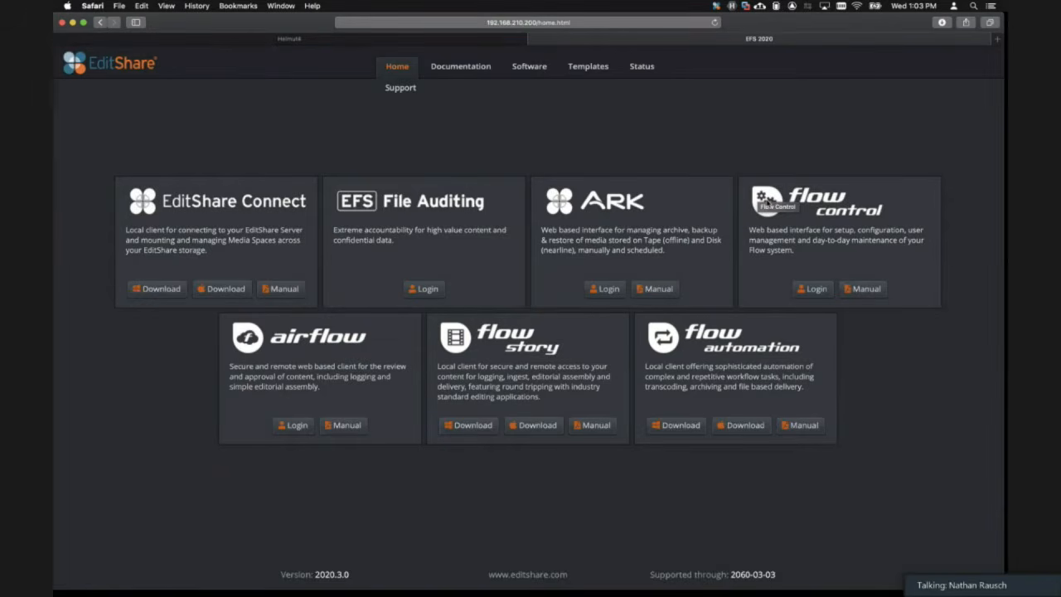
Open Flow Control's storage management, review the storage types offered for a new storage, and close the form without adding one.
left_click(814, 289)
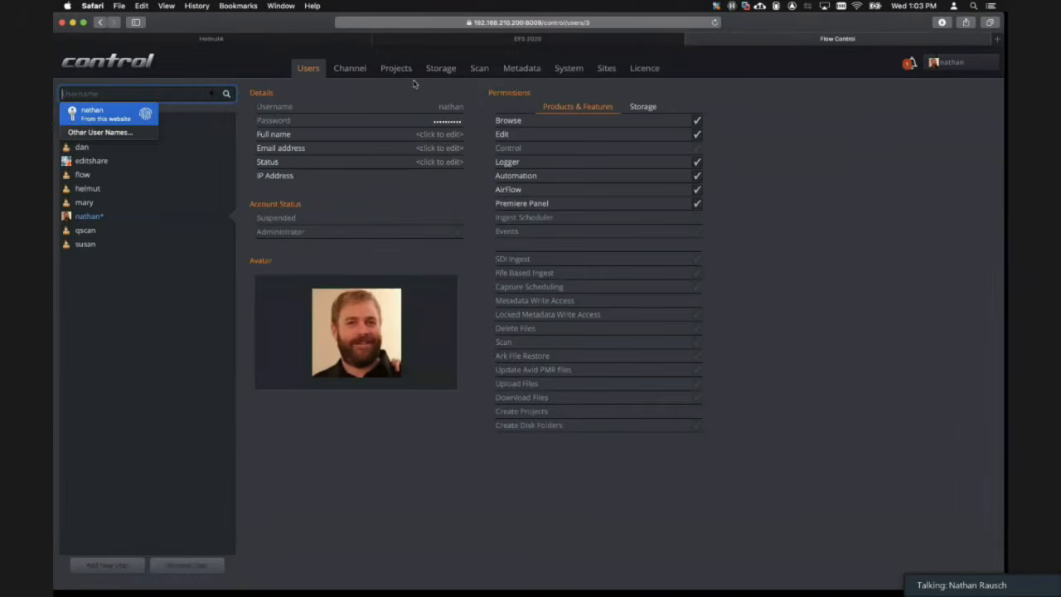
left_click(439, 69)
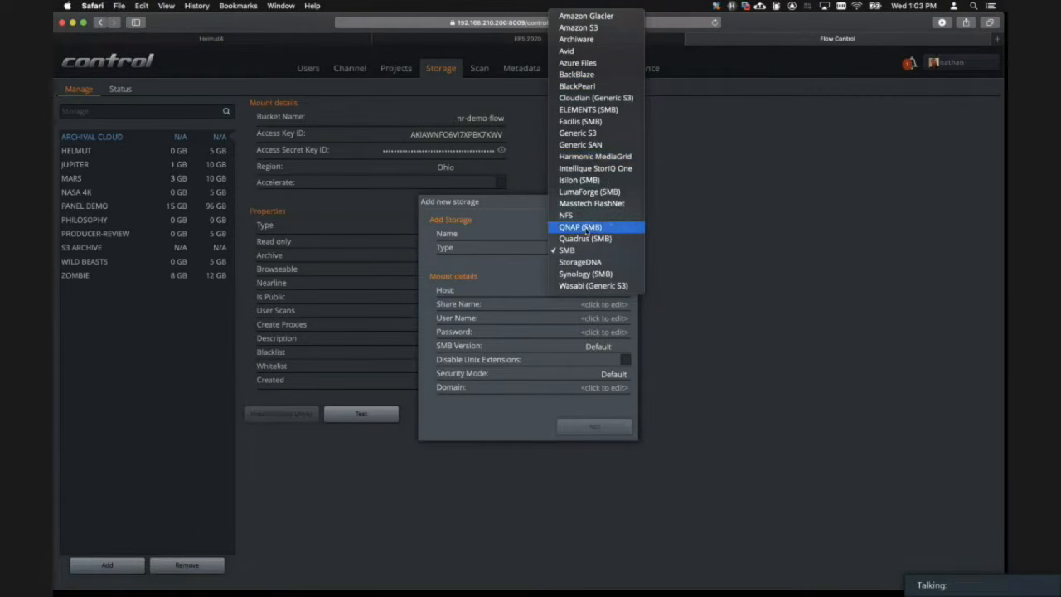
left_click(517, 206)
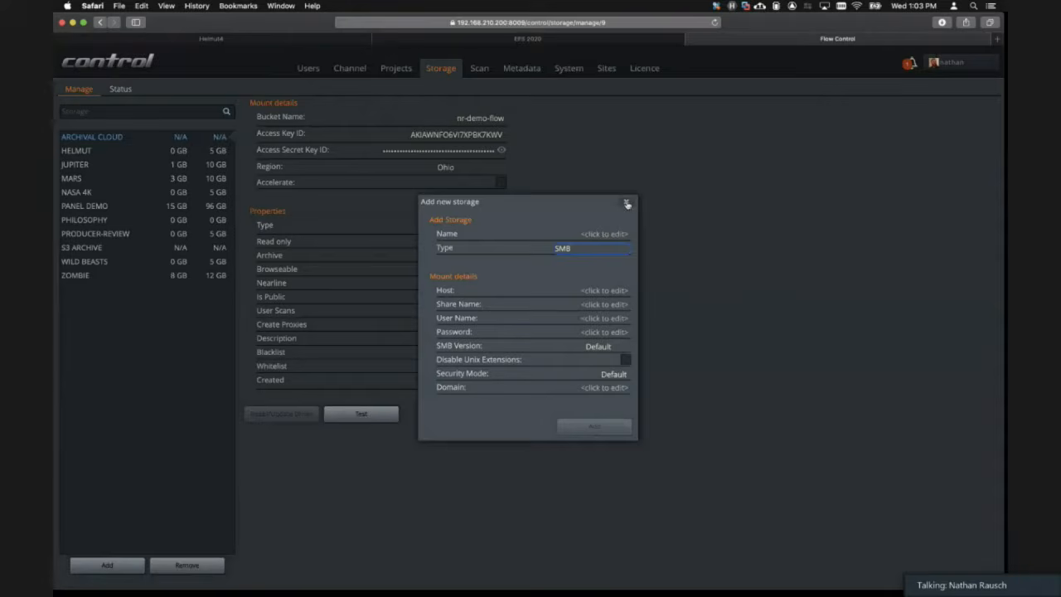
left_click(628, 204)
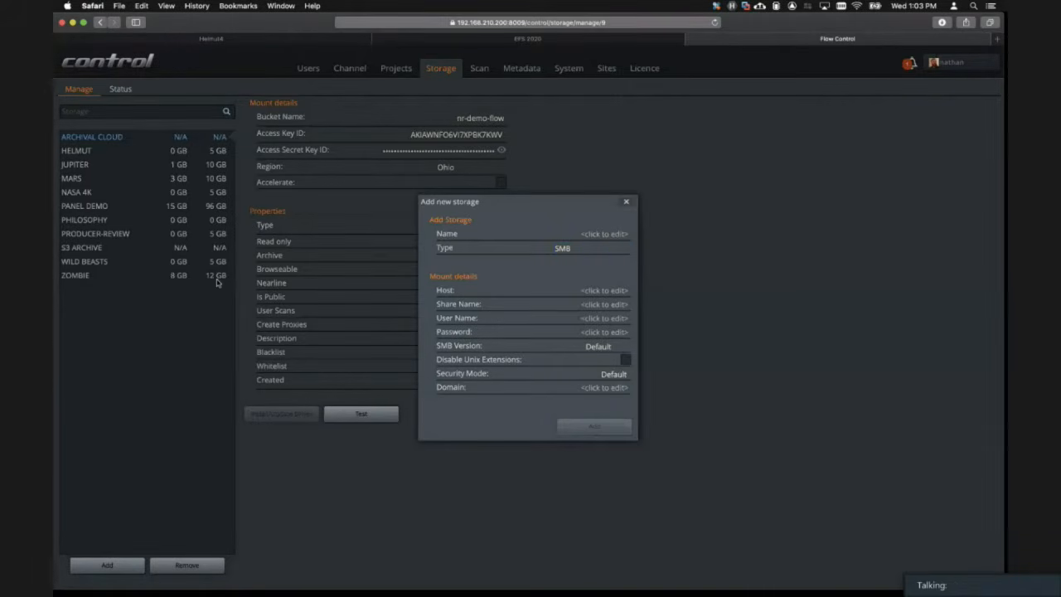
left_click(627, 202)
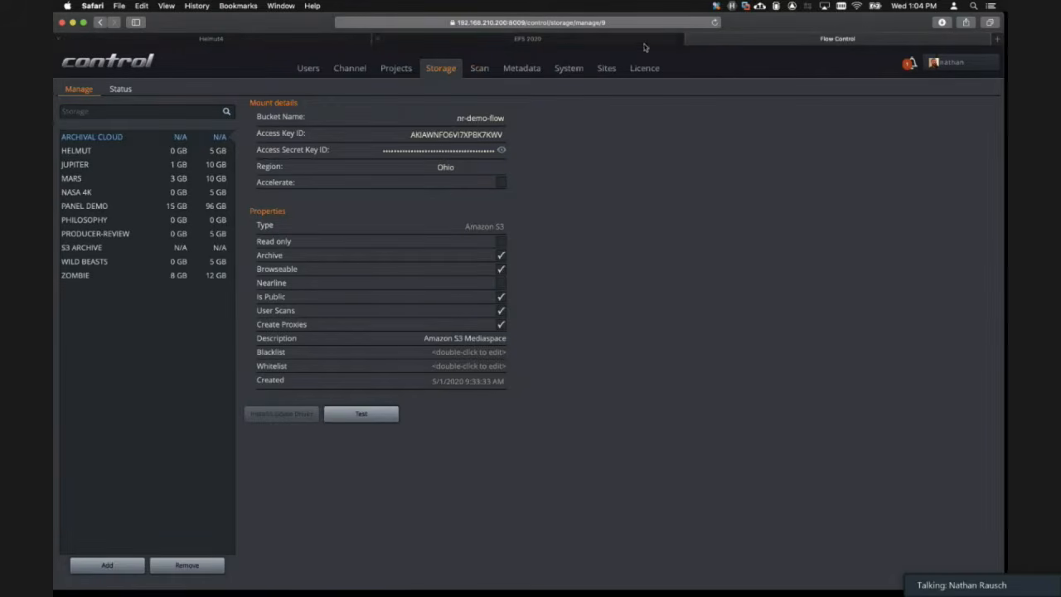
Return to the EditShare home page, open AirFlow, and browse to the PRO folder in the MARS storage.
left_click(676, 39)
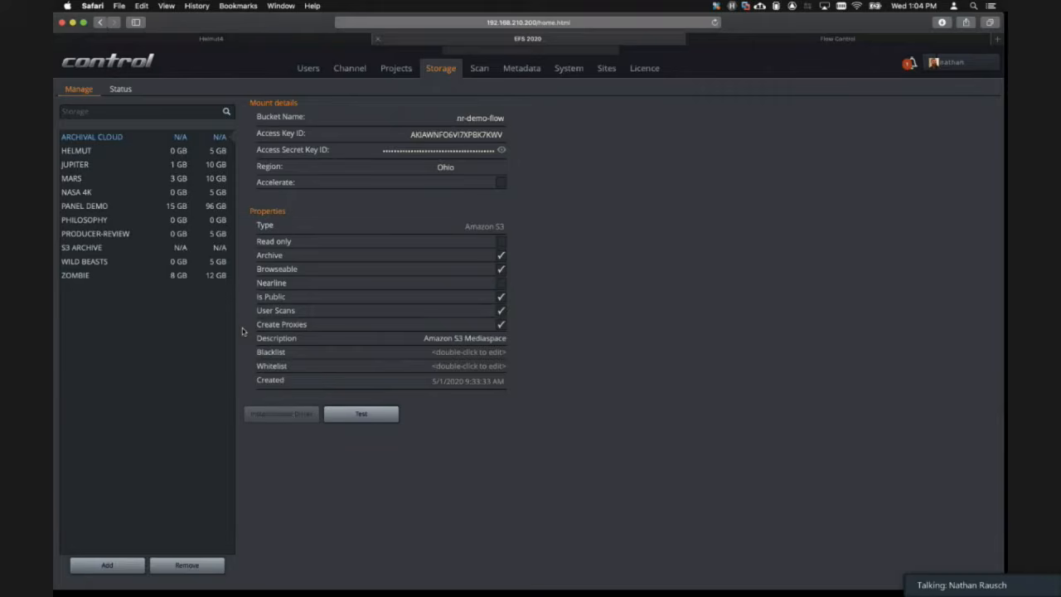
key("ctrl+shift+Tab")
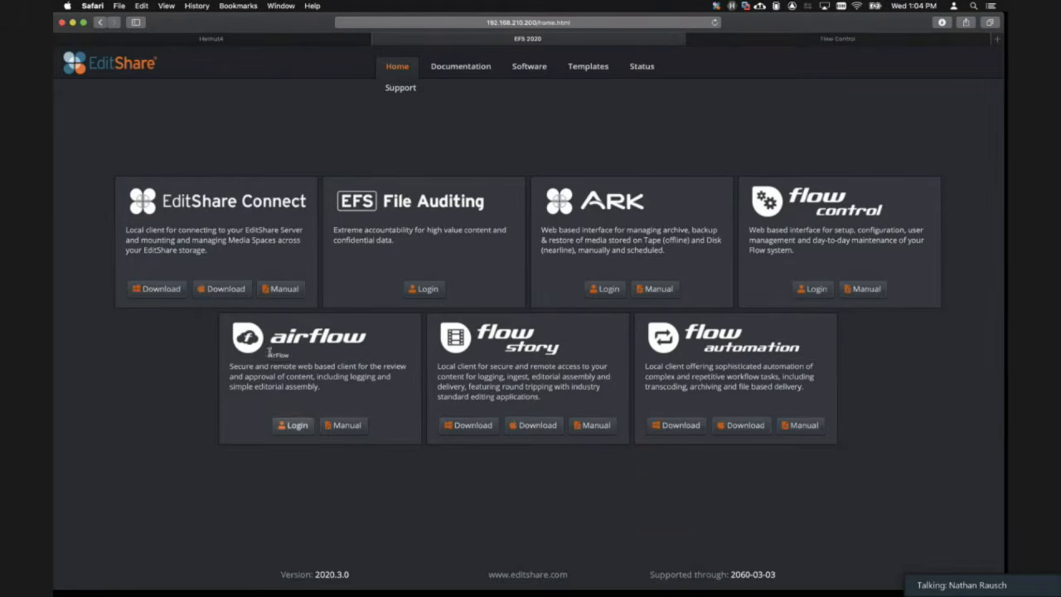
left_click(294, 423)
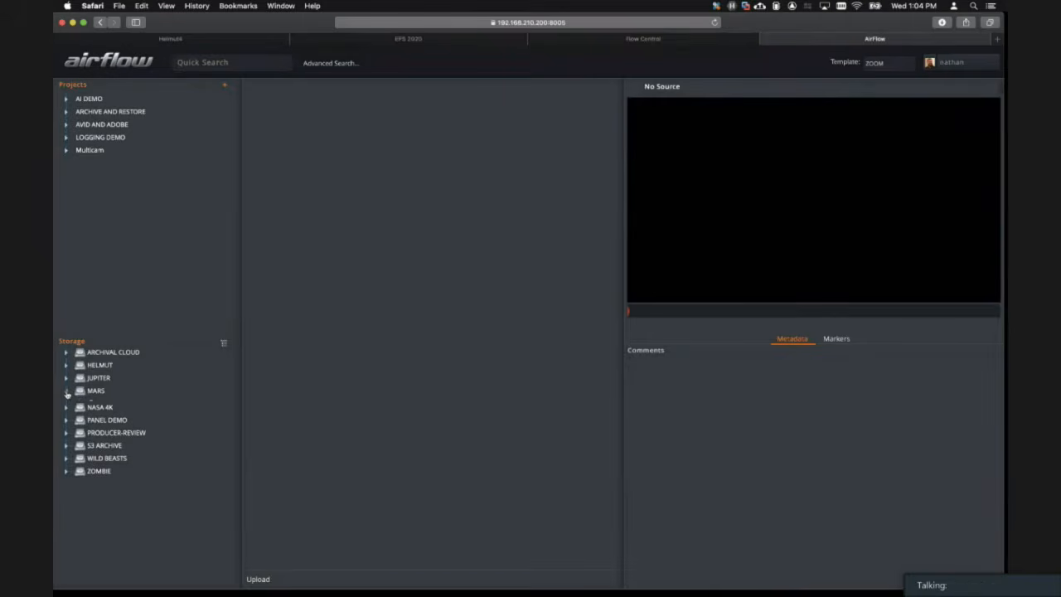
left_click(67, 391)
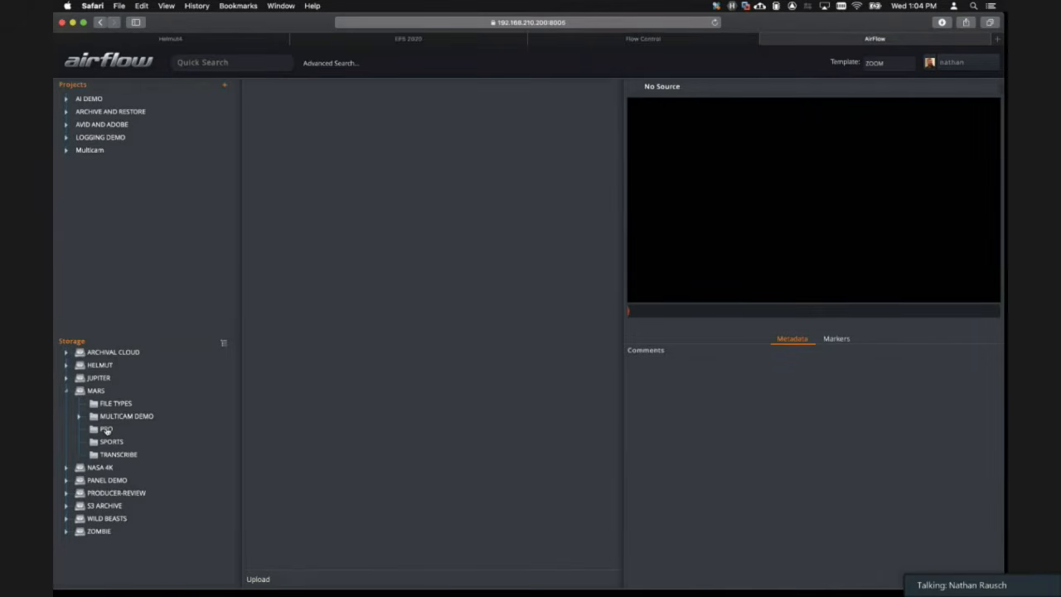
left_click(106, 430)
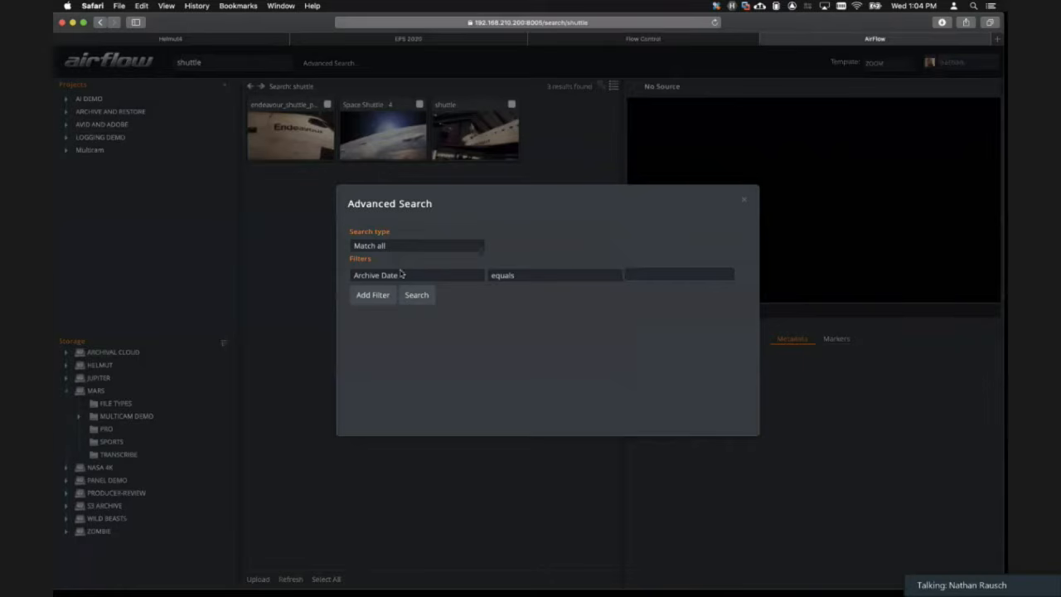
Add a second filter row in Advanced Search and dismiss the dialog without searching.
left_click(372, 294)
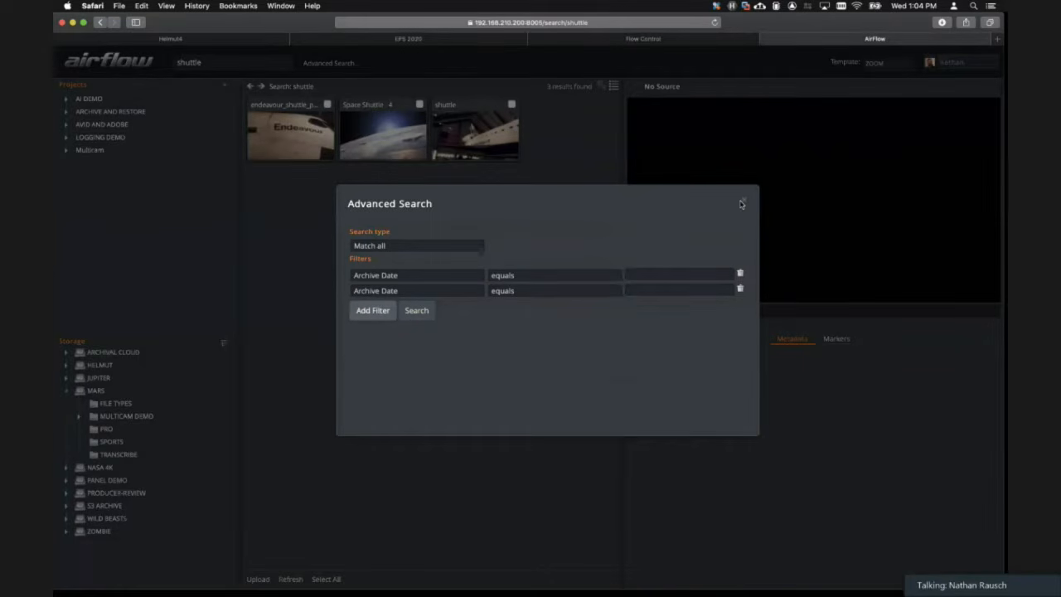
left_click(742, 204)
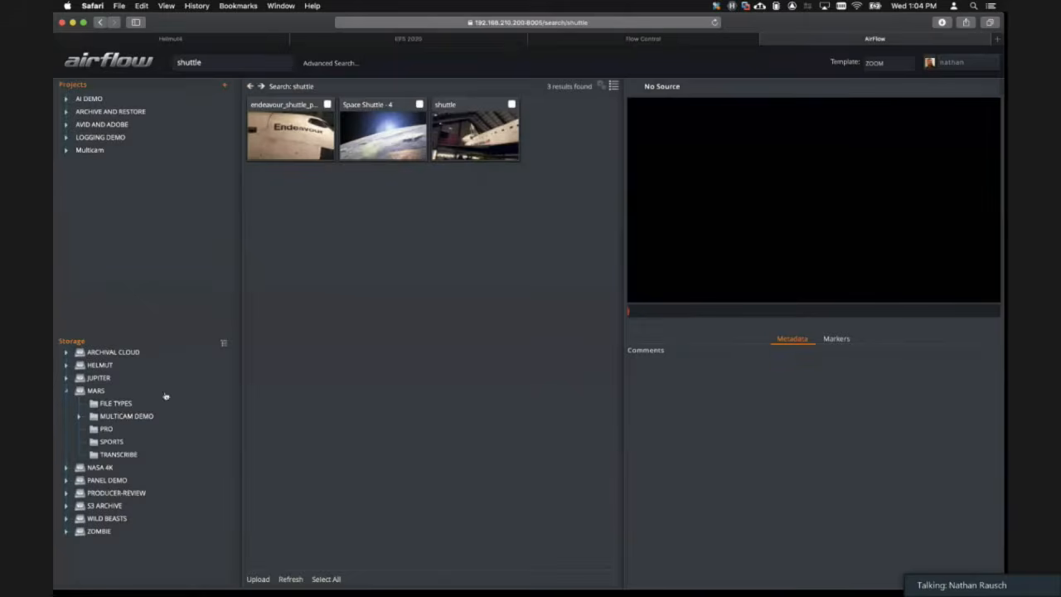
Open FireDance from MARS's PRO folder and add a marker sfghsfj at 00:00:53:16 and a yellow marker afharth at 00:00:54:08.
left_click(106, 428)
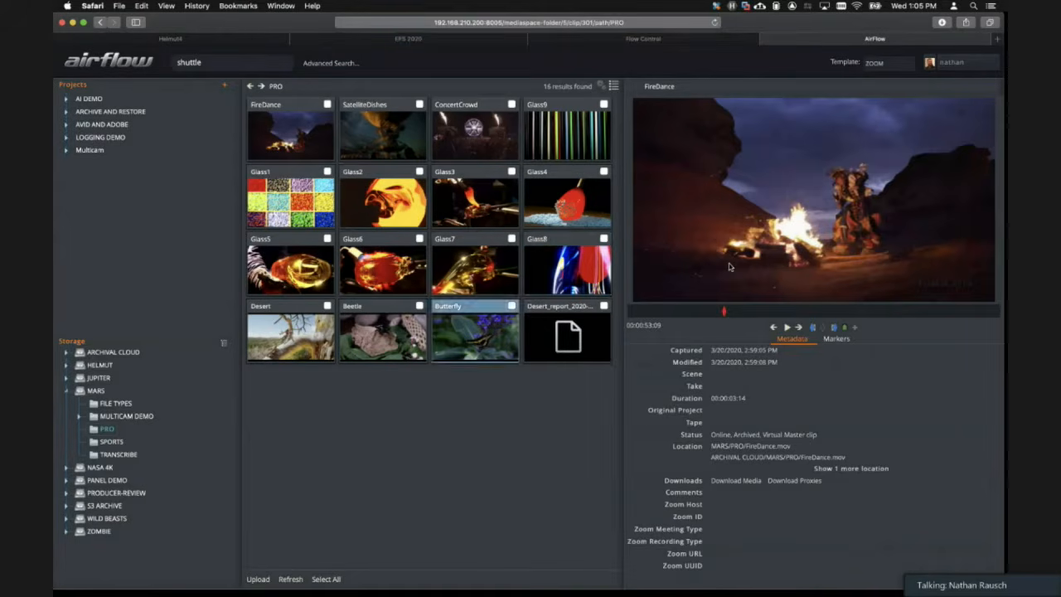
left_click(754, 311)
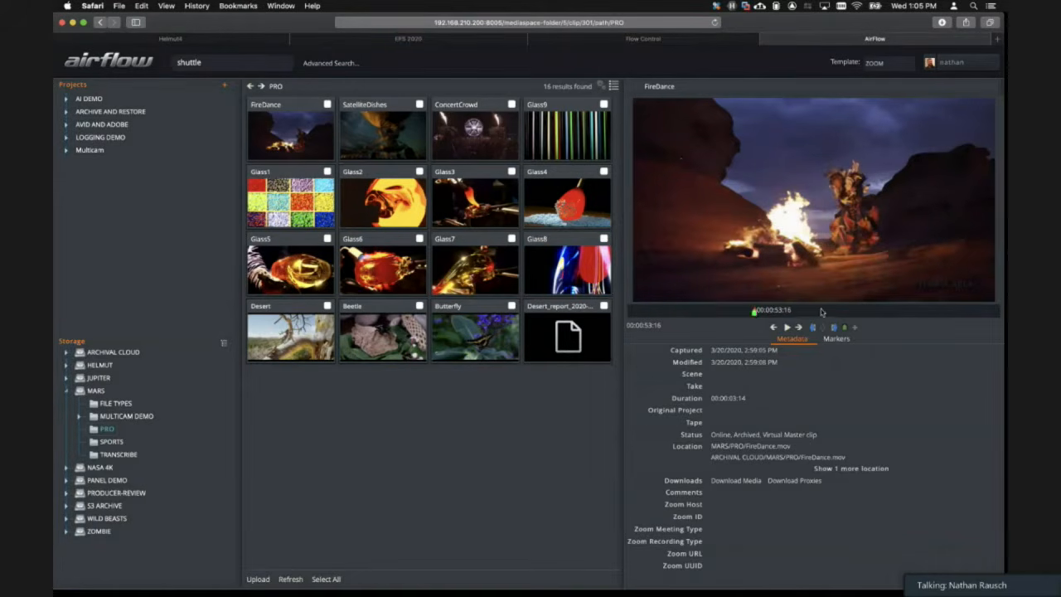
left_click(823, 309)
type("a")
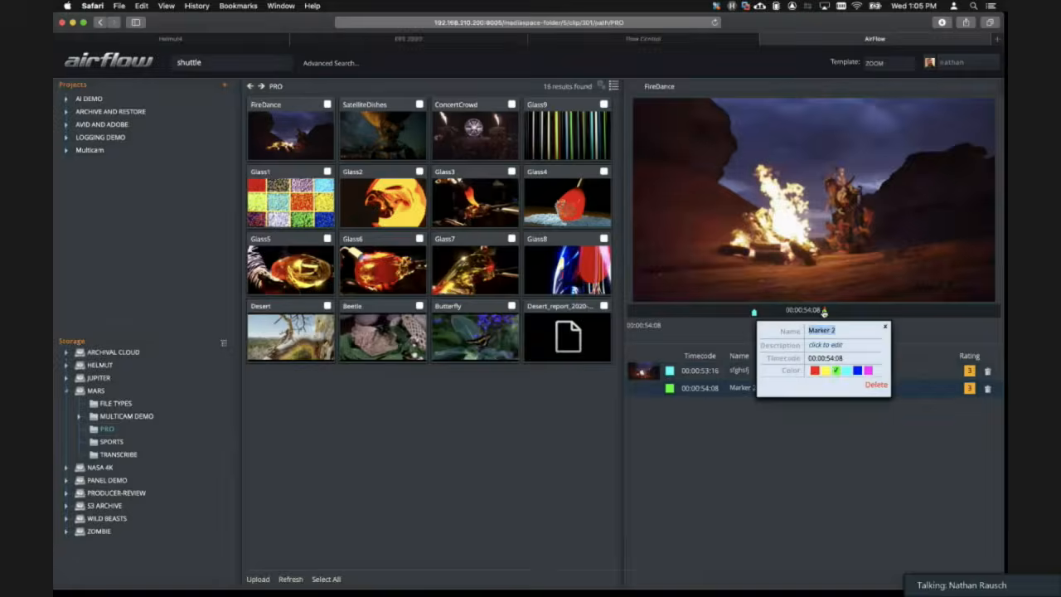
type("fharth")
left_click(826, 370)
left_click(549, 402)
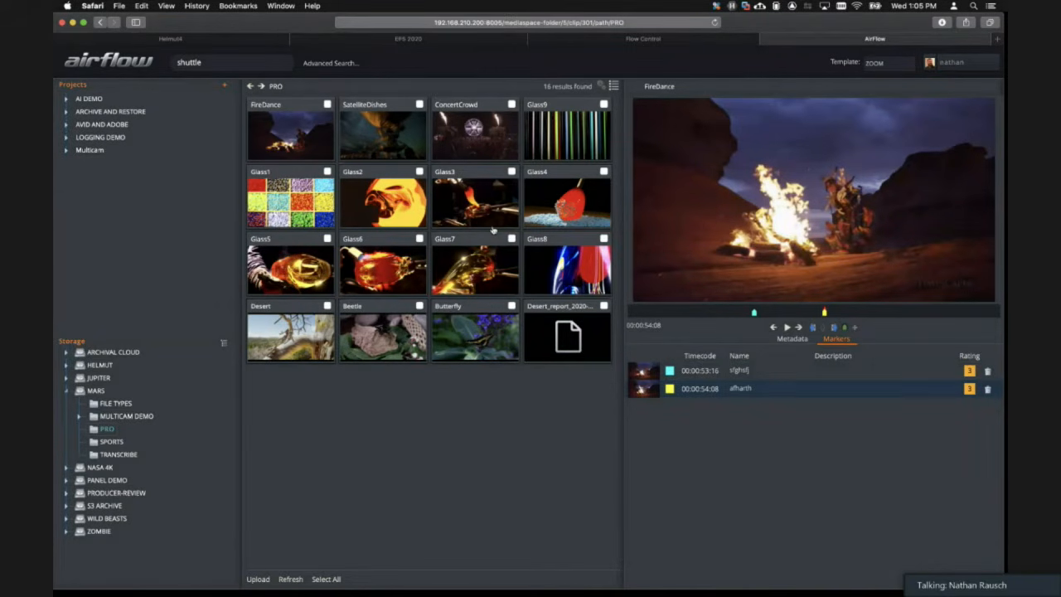
Create a project named KEYCODE that anyone can view and modify.
left_click(559, 257)
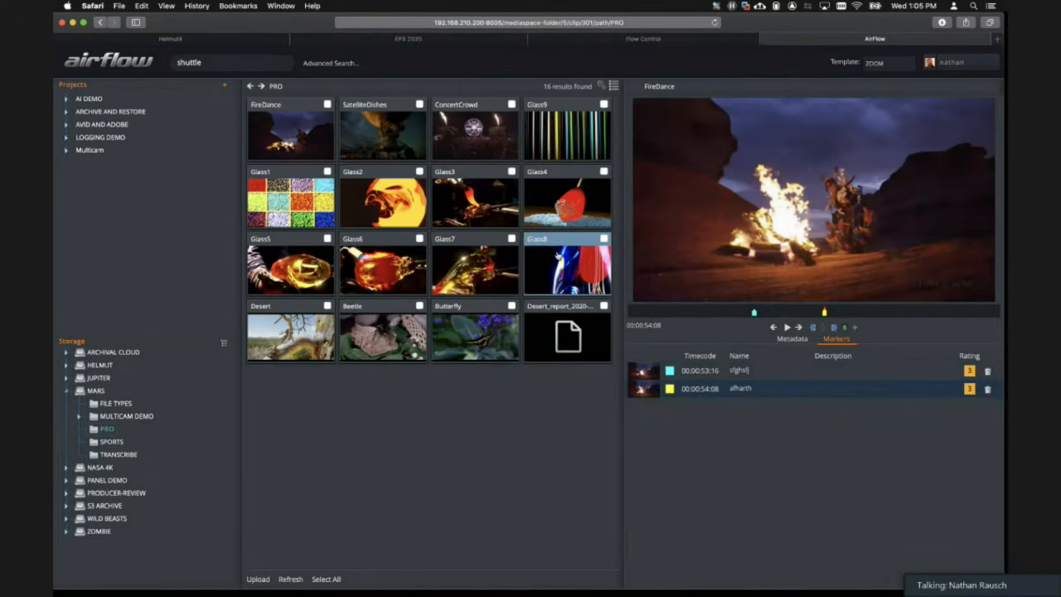
left_click(508, 181)
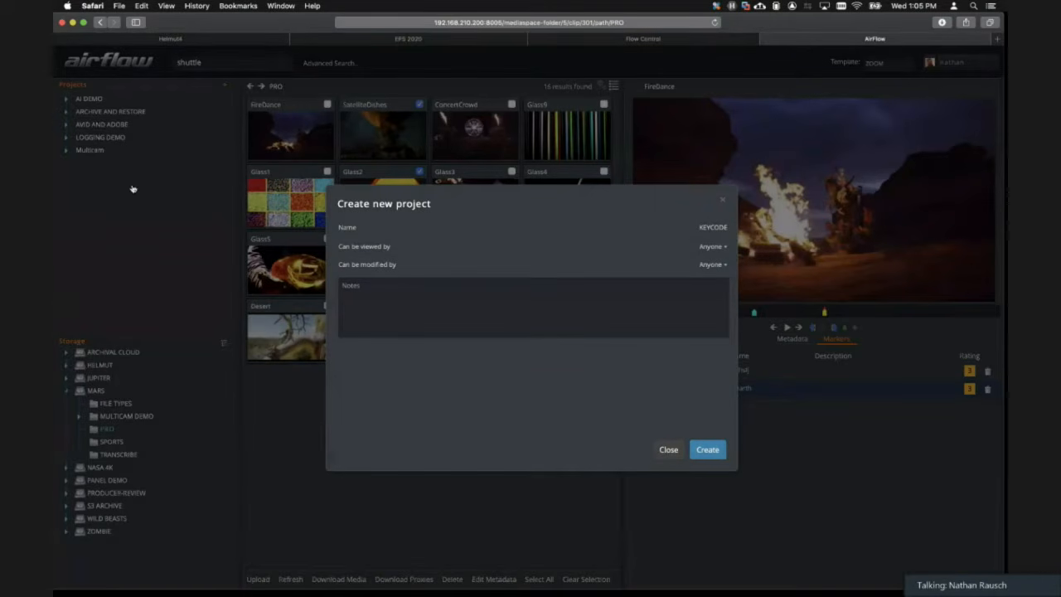
key("Return")
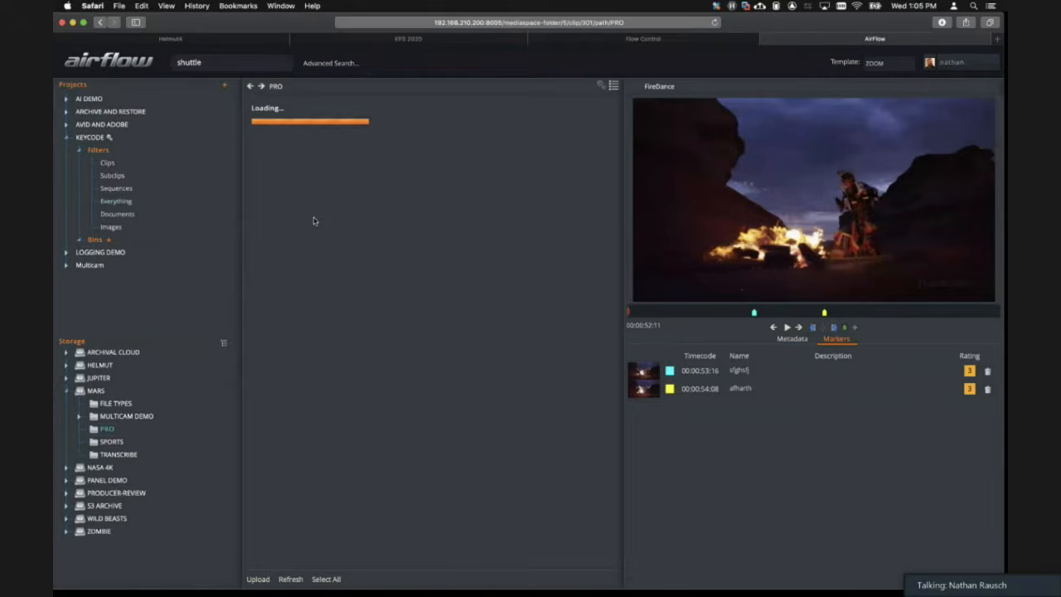
Add the SatelliteDishes, Glass1, Glass5, Glass6, Glass8 and Desert clips to the KEYCODE project and create a bin named B ROLL in it.
left_click_drag(359, 116, 86, 138)
left_click(109, 239)
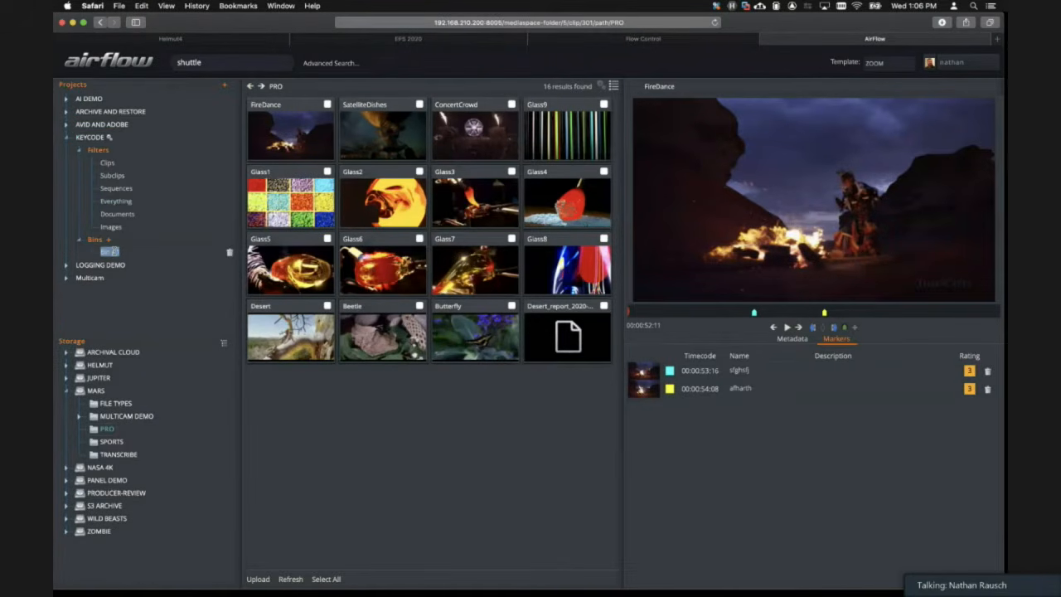
type("B-Rol")
type("LL")
key("Return")
left_click_drag(567, 270, 101, 136)
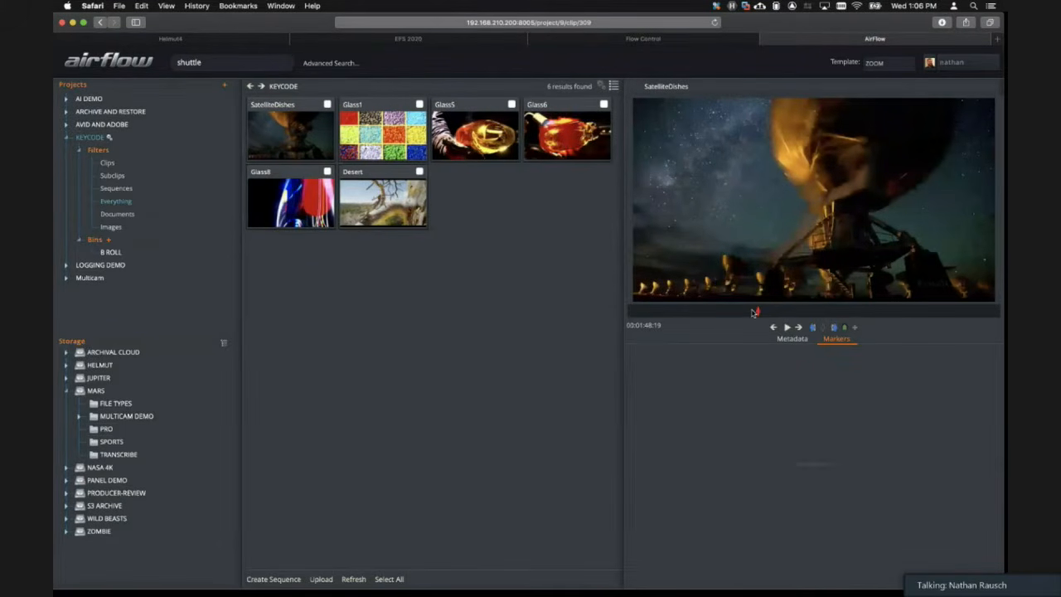
Create a subclip from a marked range of the SatelliteDishes clip and remove the subclip suffix from its name.
left_click_drag(754, 312, 765, 311)
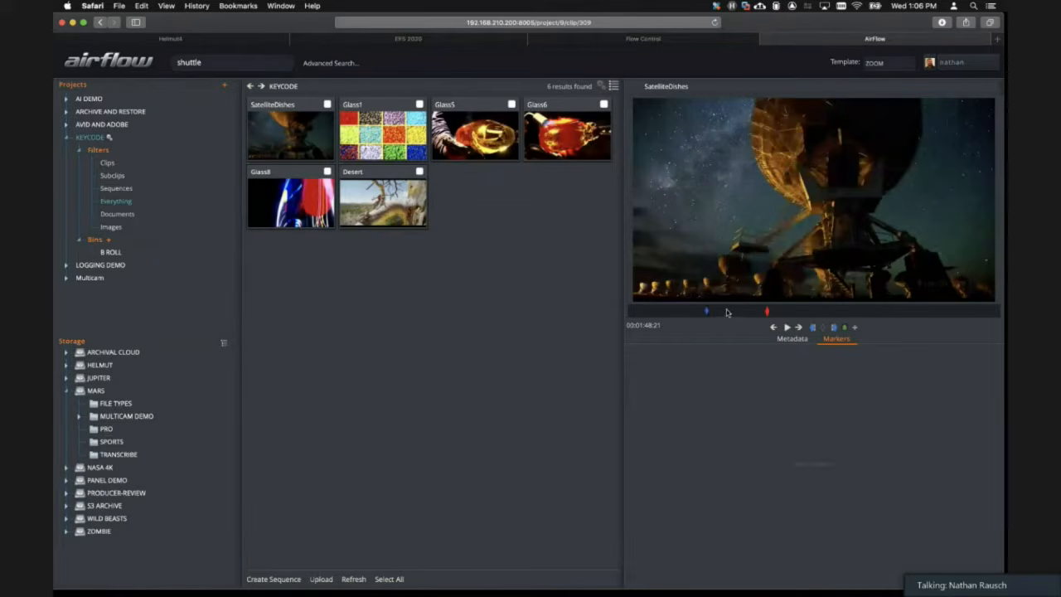
left_click(738, 87)
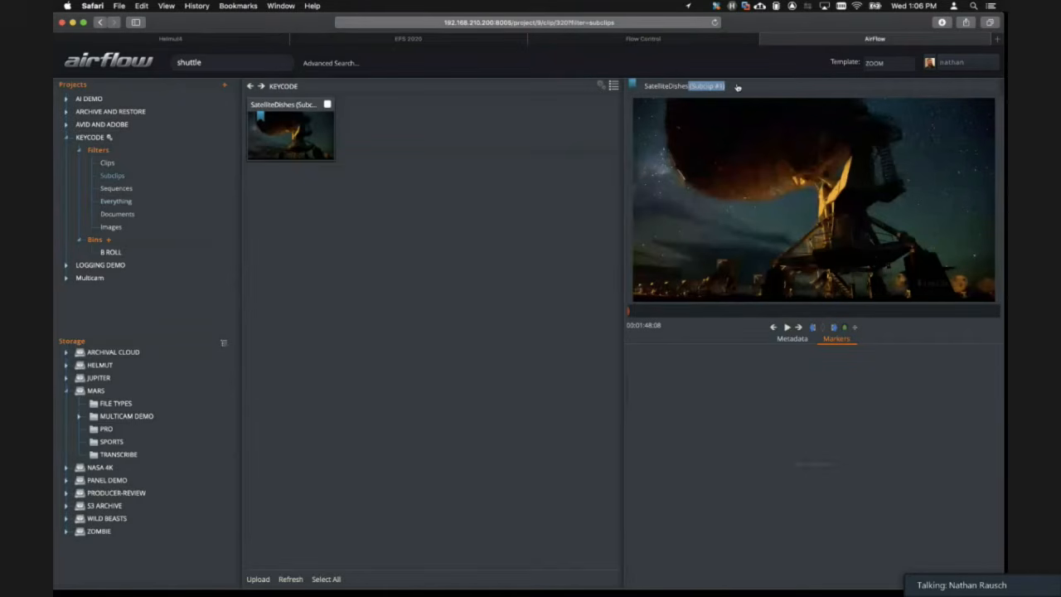
key("BackSpace")
key("Return")
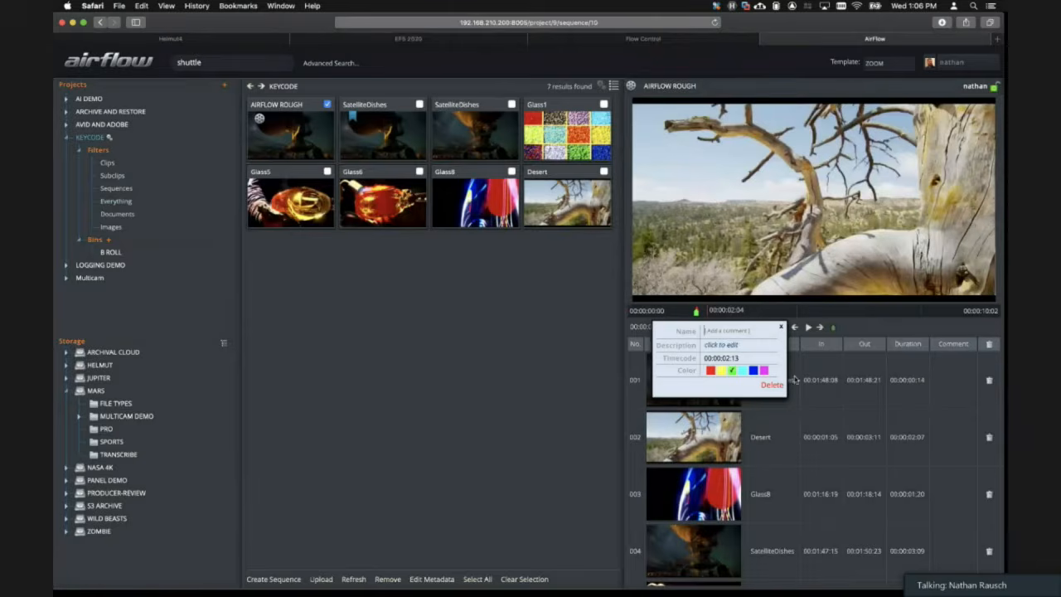
Name the marker at 00:00:02:13 in the AIRFLOW ROUGH sequence ahah.
type("ahah")
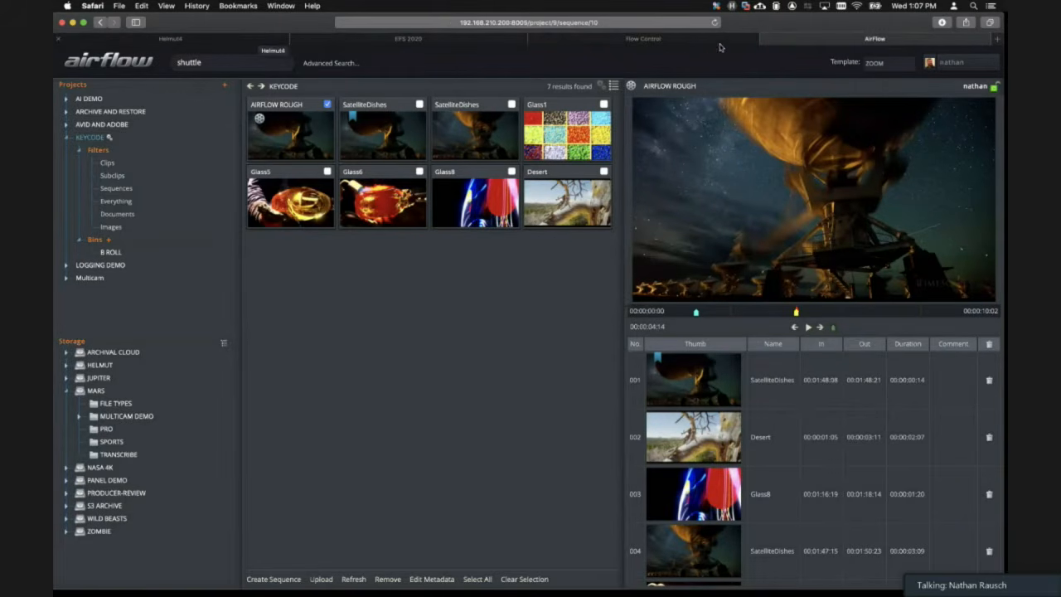
Switch to the Flow Story application and open the KEYCODE project.
left_click(745, 43)
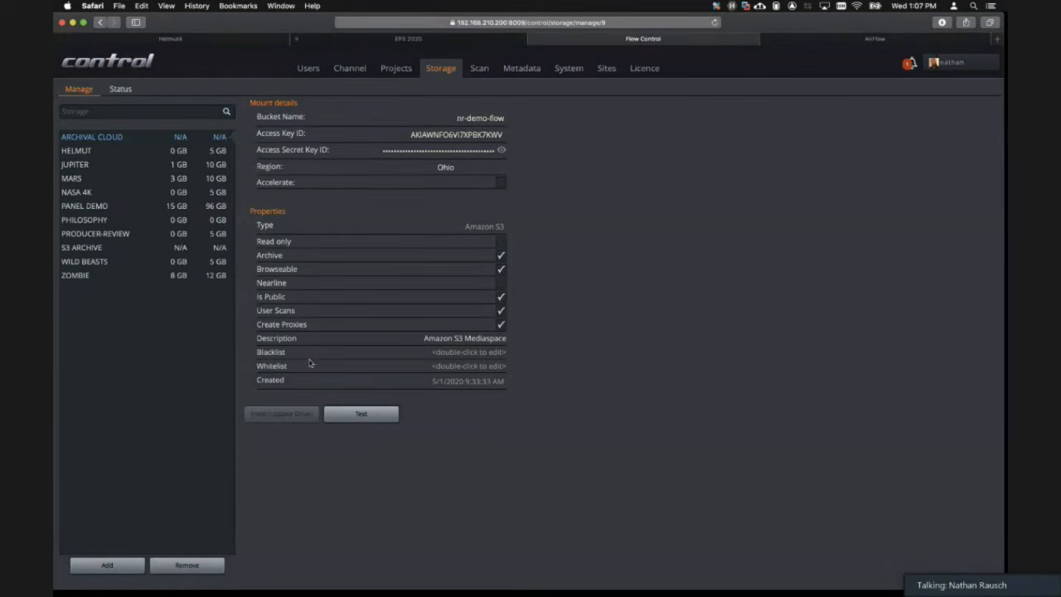
key("ctrl+shift+Tab")
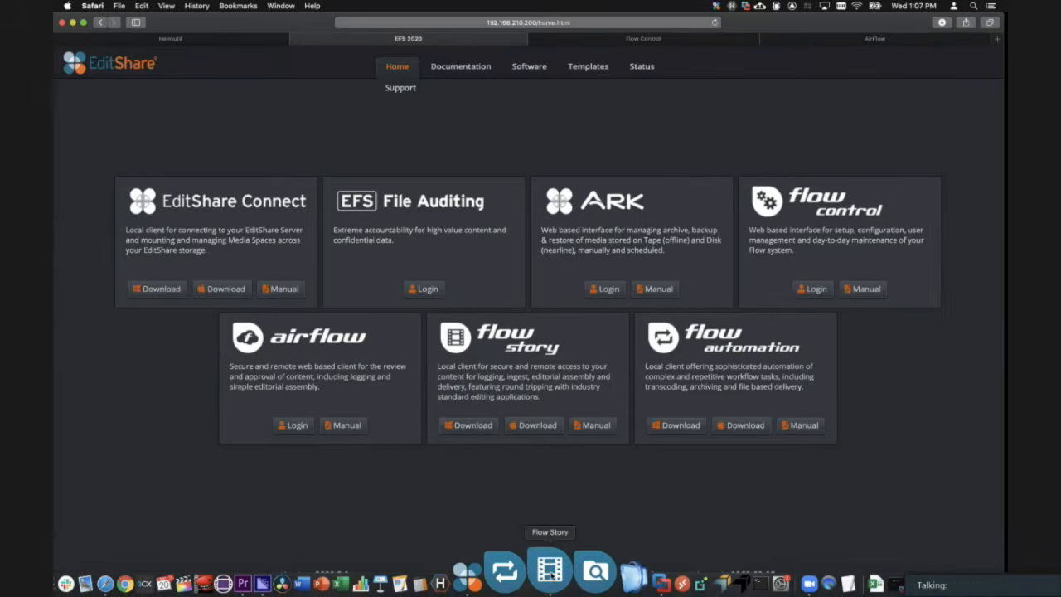
left_click(551, 570)
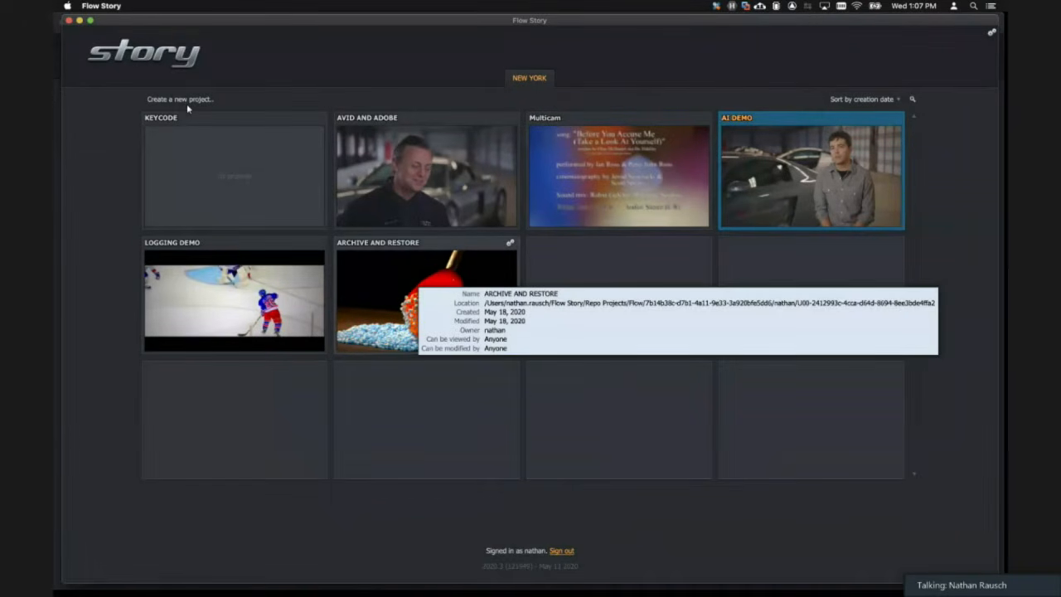
mouse_move(151, 145)
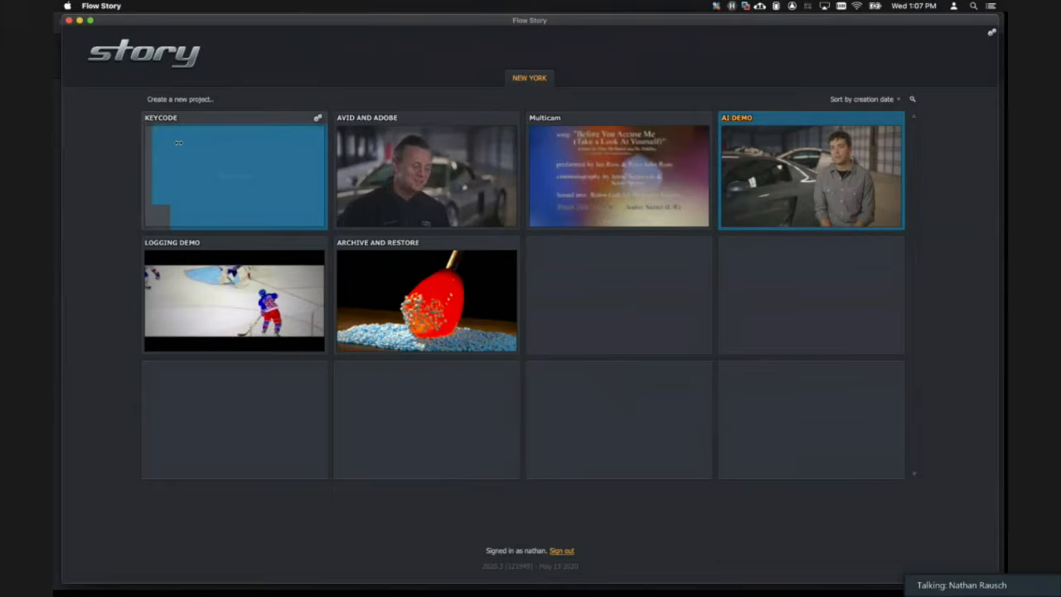
left_click(178, 142)
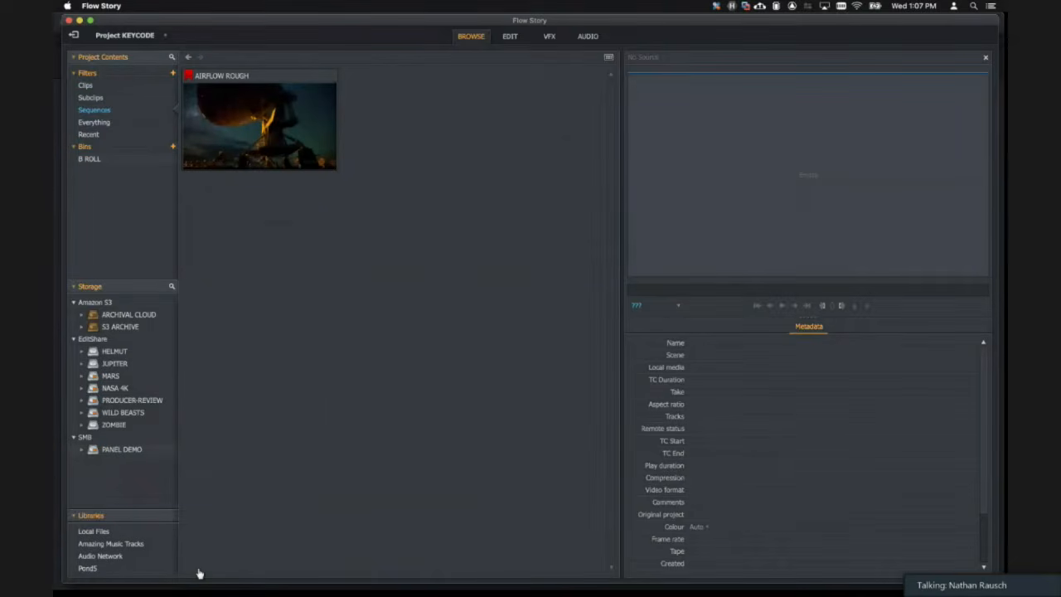
Browse the Local Files, Amazing Music Tracks and Pond5 libraries for importable media.
left_click(94, 530)
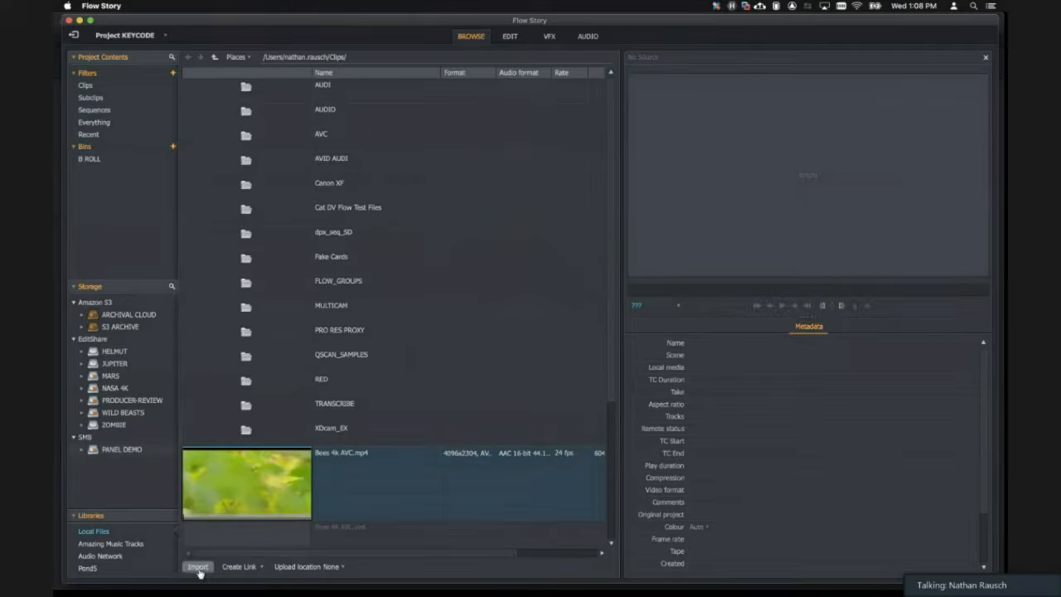
left_click(110, 544)
left_click(91, 568)
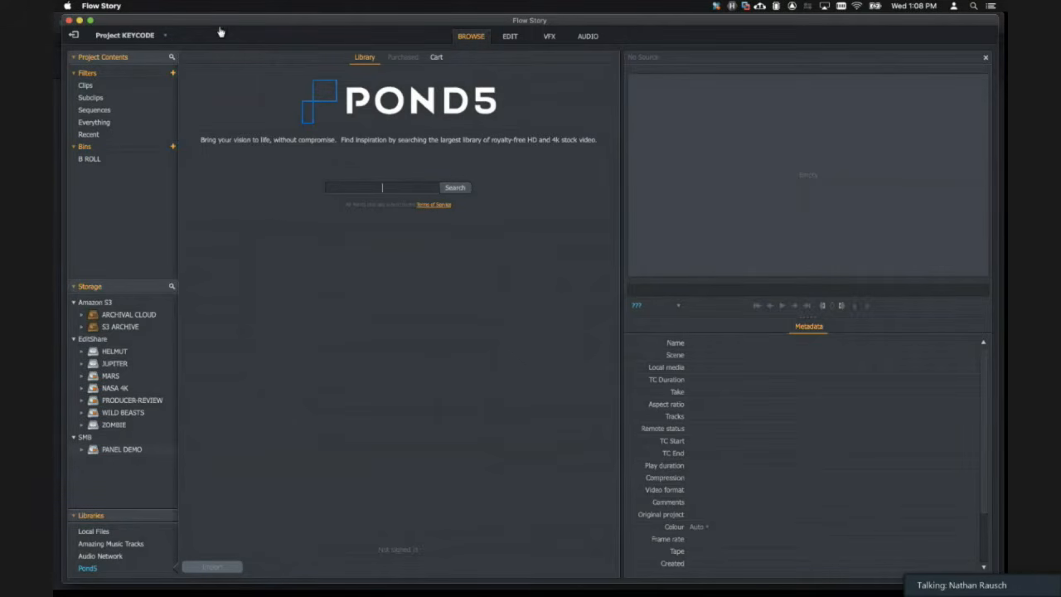
Open the AIRFLOW ROUGH sequence from the project's sequences for timeline editing and play it.
left_click(95, 111)
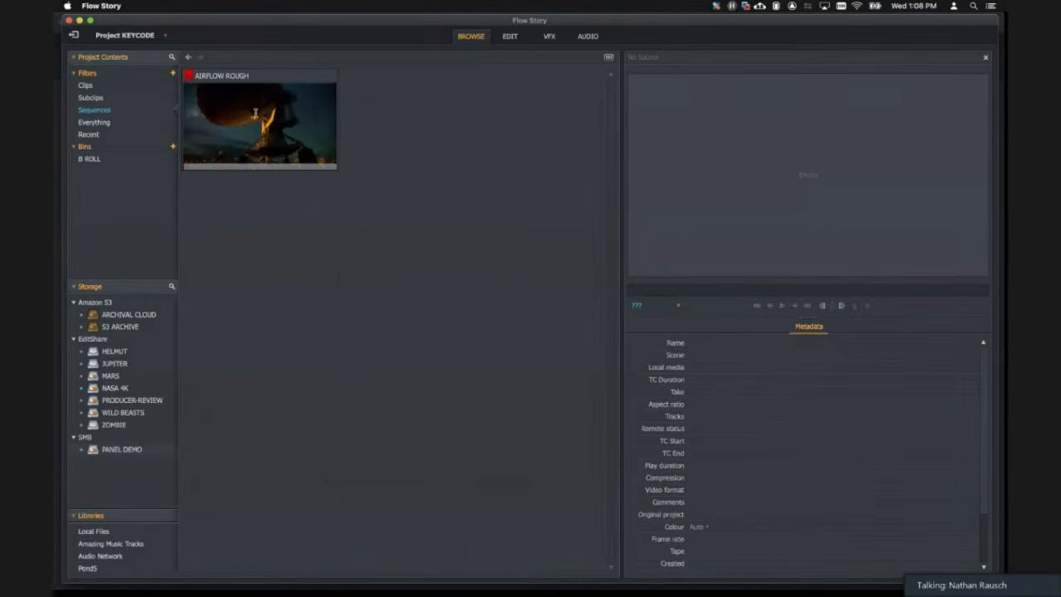
double_click(255, 112)
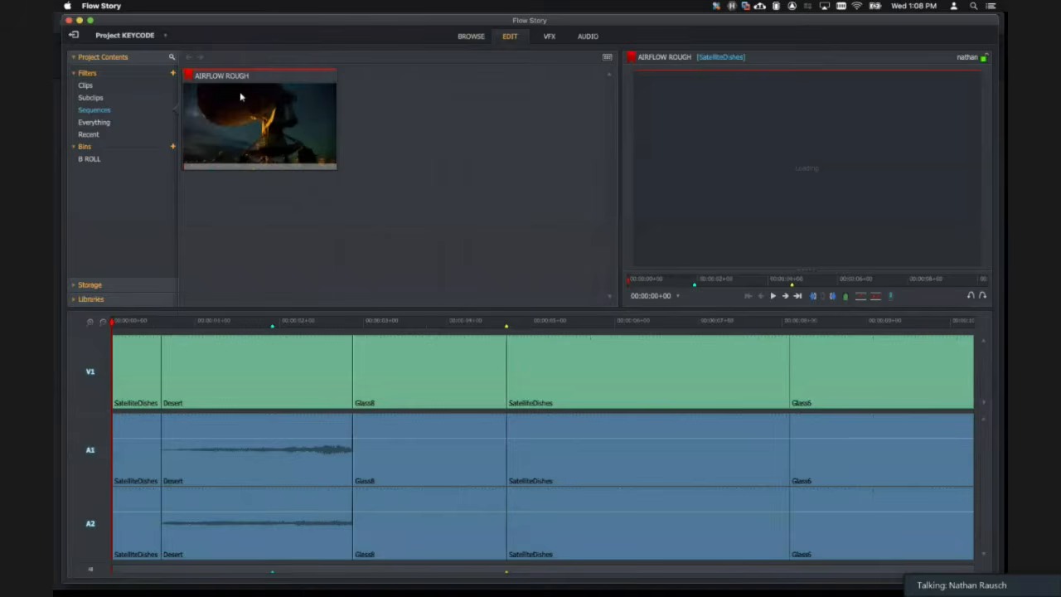
double_click(278, 117)
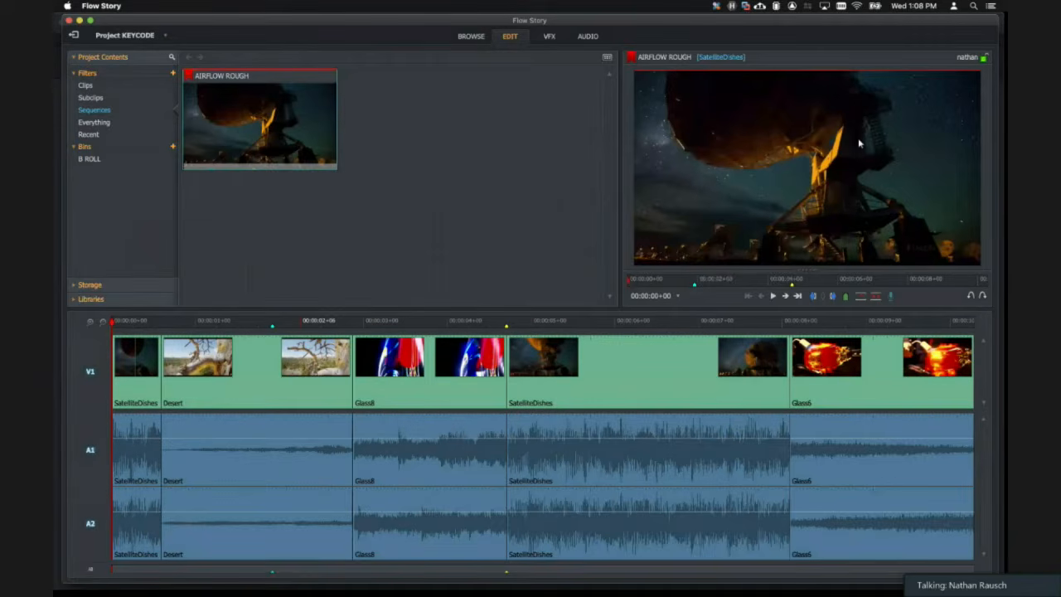
key("space")
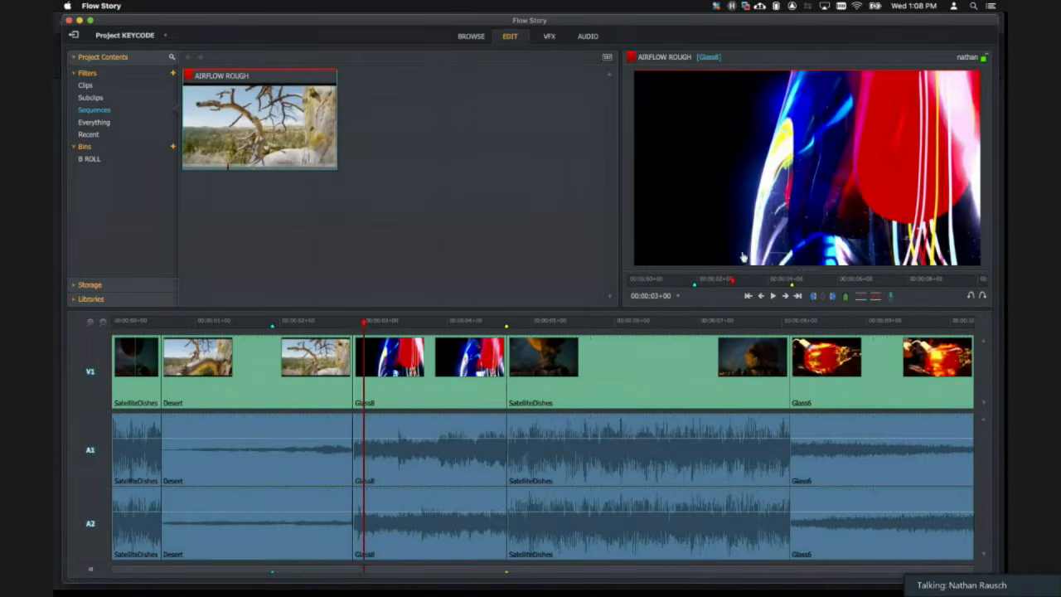
Add two video tracks above V1 and two audio tracks below A2 in the AIRFLOW ROUGH sequence.
key("alt+t")
type("2")
key("Tab")
type("2")
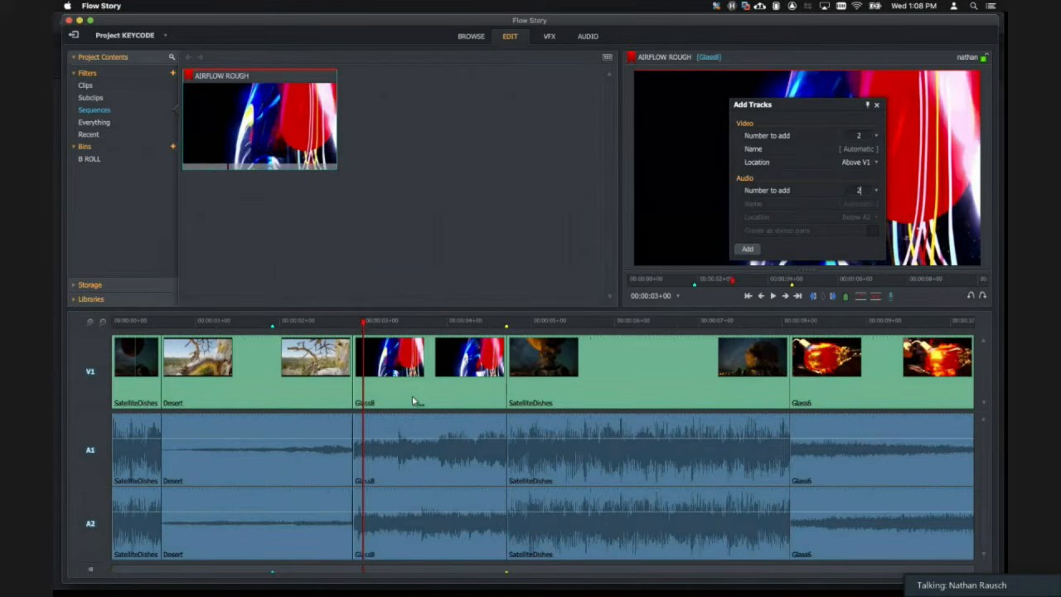
key("Tab")
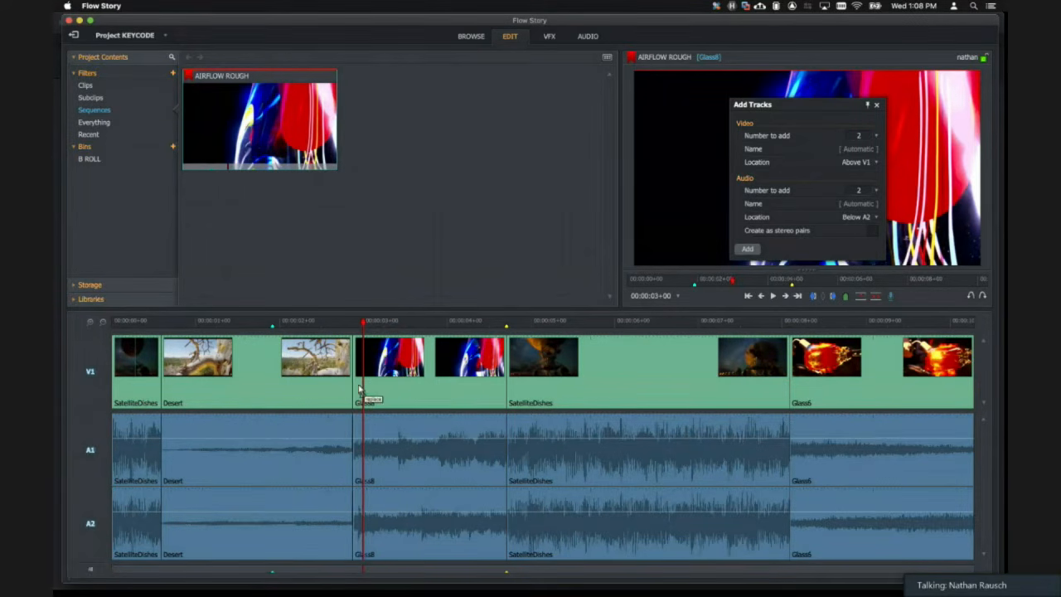
key("Return")
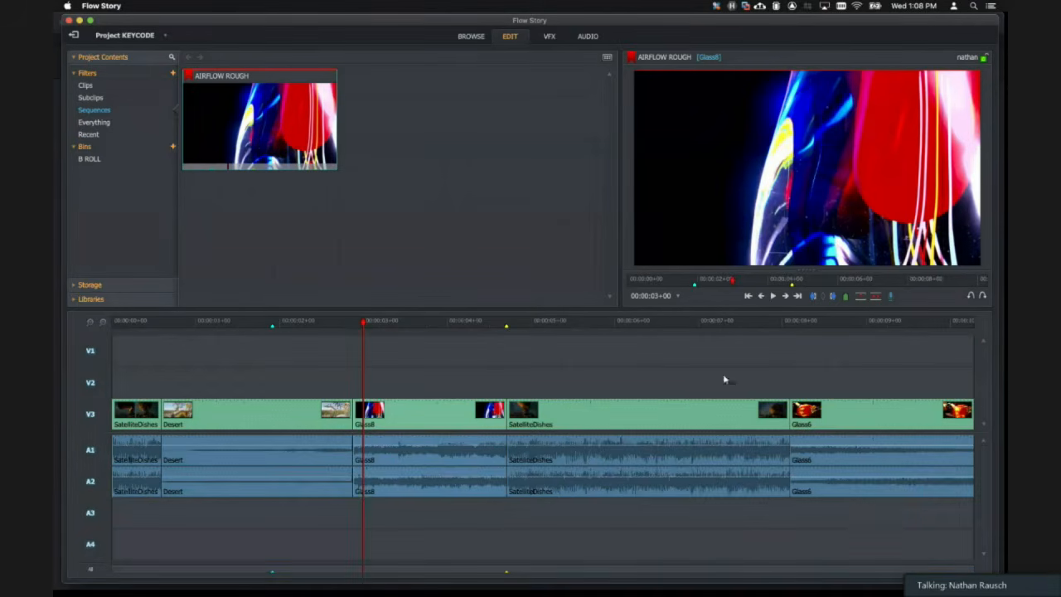
Examine the AIRFLOW ROUGH sequence's segment and sequence commands and the VFX colour correction controls.
right_click(676, 383)
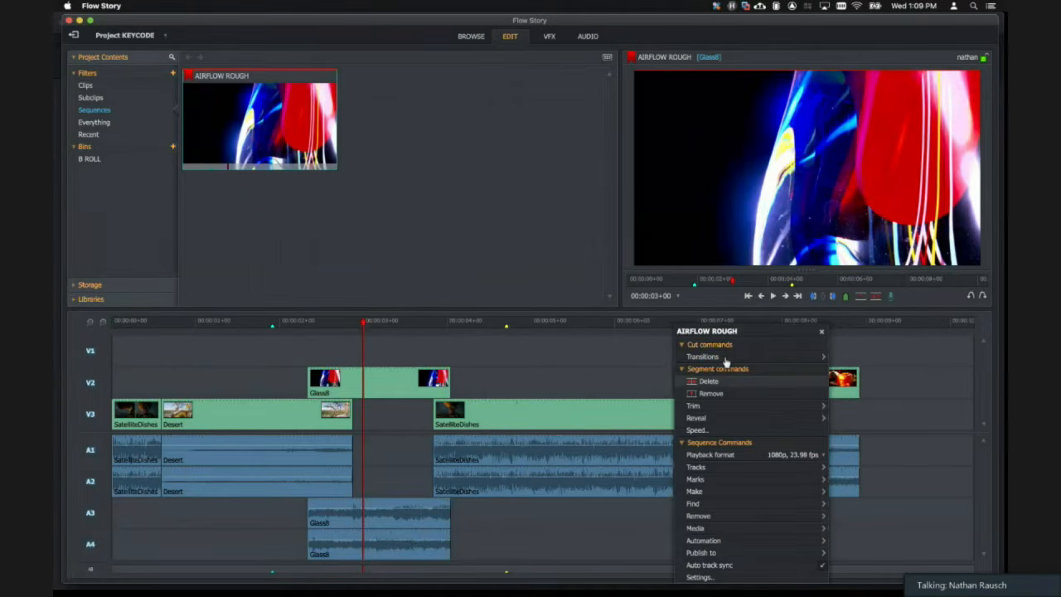
mouse_move(716, 358)
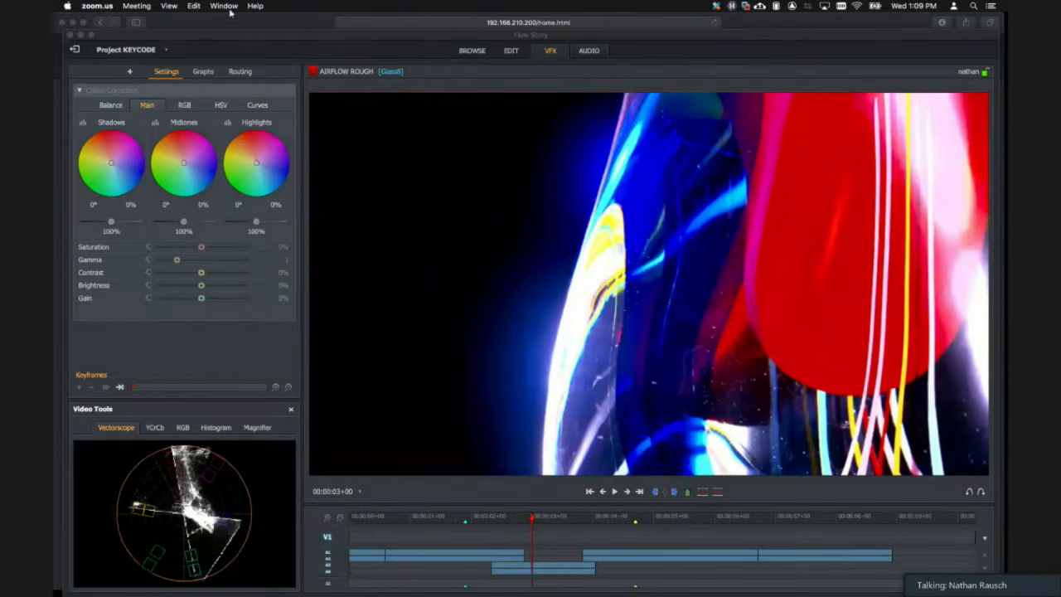
left_click(263, 47)
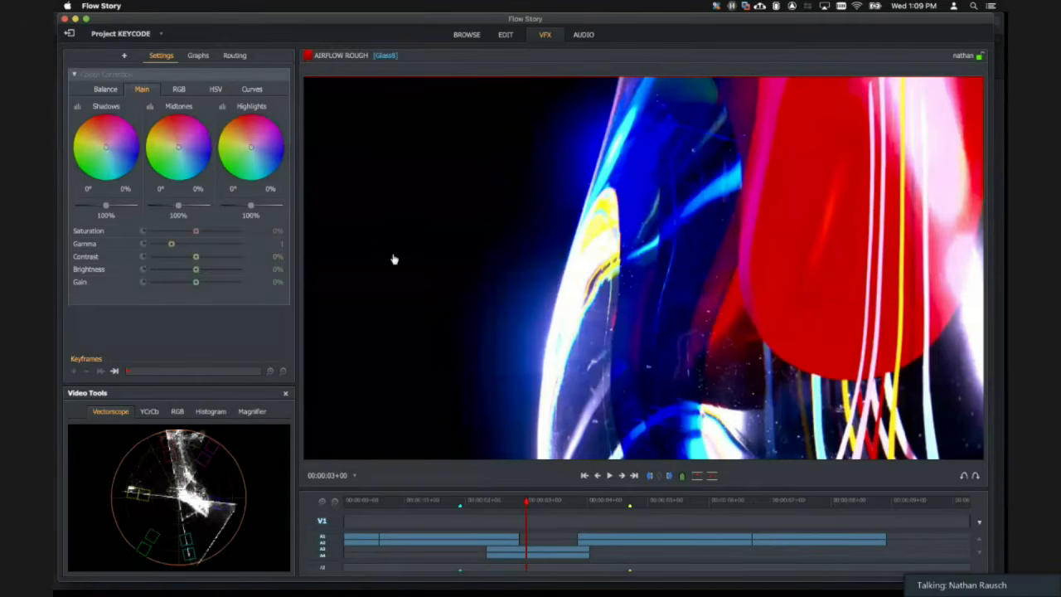
Set the KEYCODE project's drag/drop interchange format to XML (FCP7) and transfer the AIRFLOW ROUGH sequence into the DEMO project in Premiere Pro.
left_click_drag(505, 18, 508, 51)
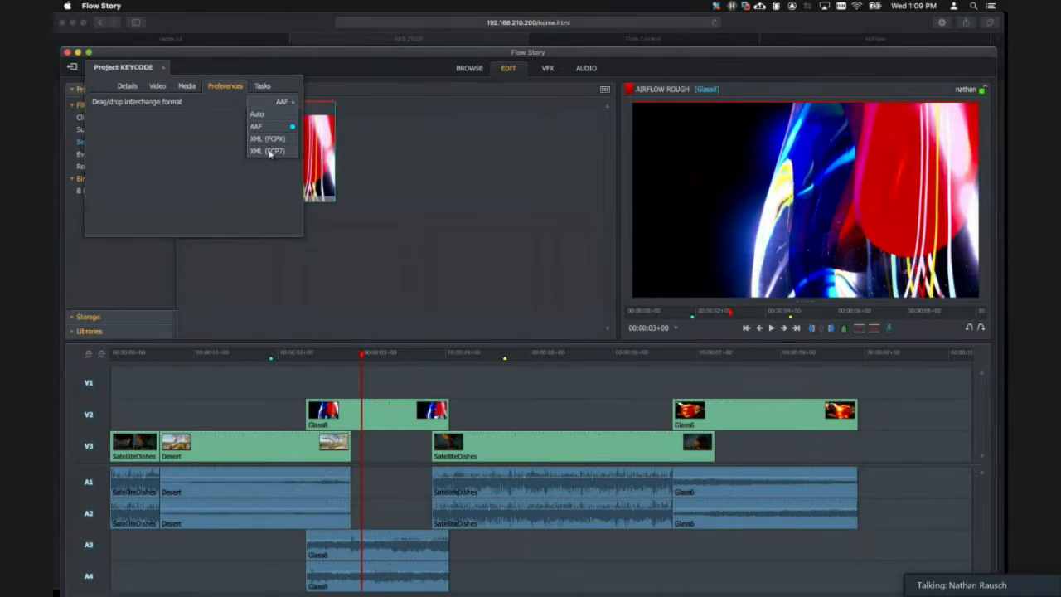
left_click(270, 153)
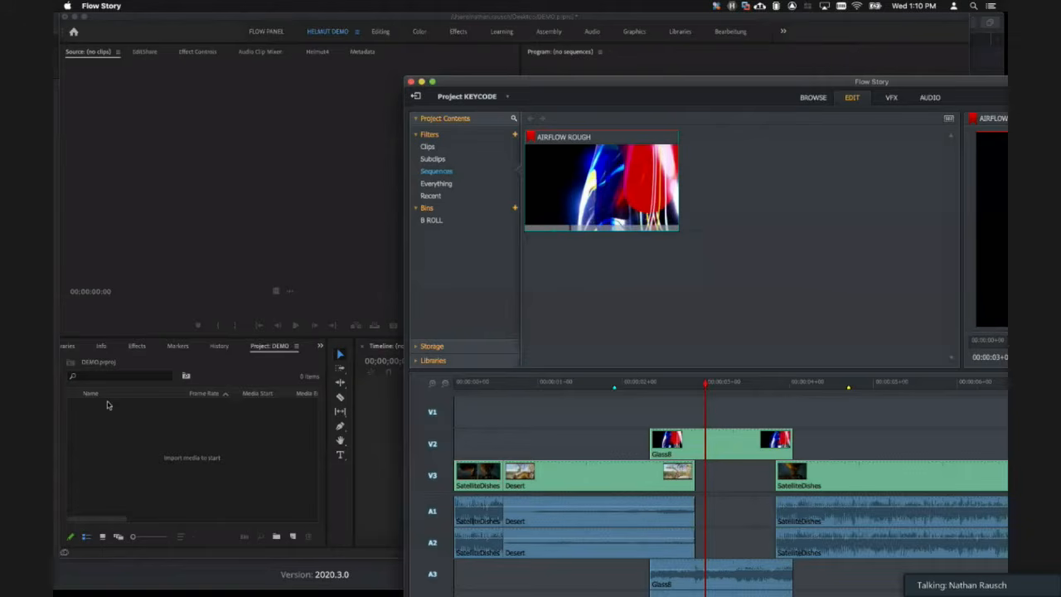
left_click(107, 404)
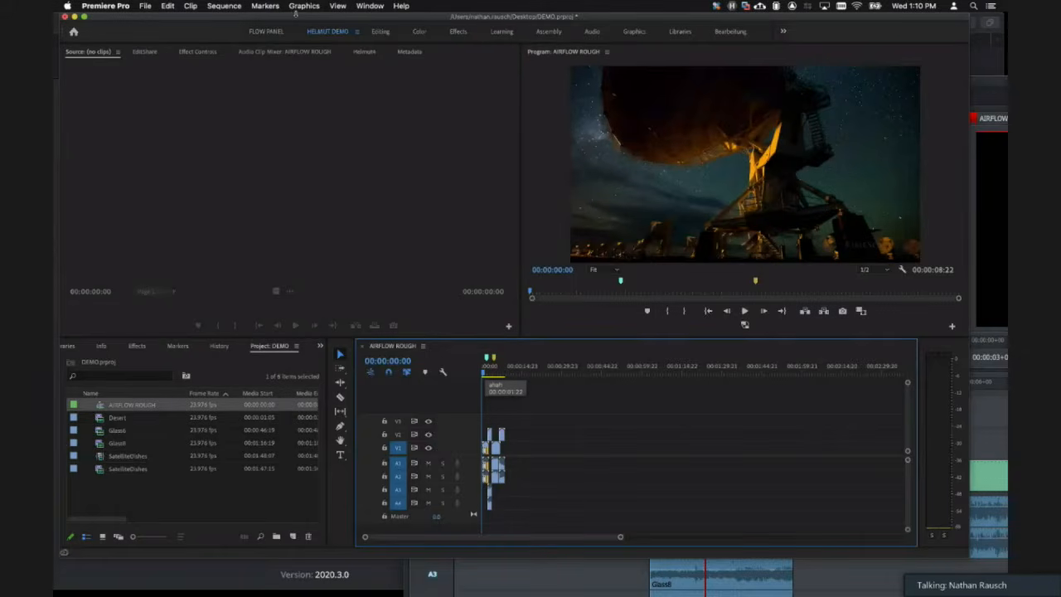
Switch from Flow Story back to Premiere Pro and open the EditShare extension panel.
key("super+Tab")
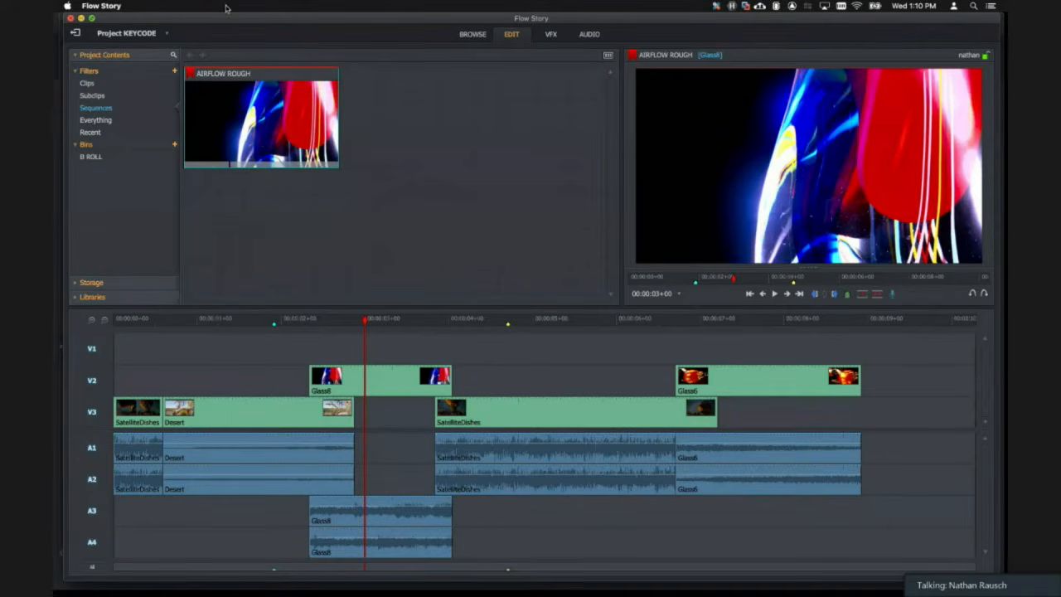
key("super+Tab")
left_click(370, 5)
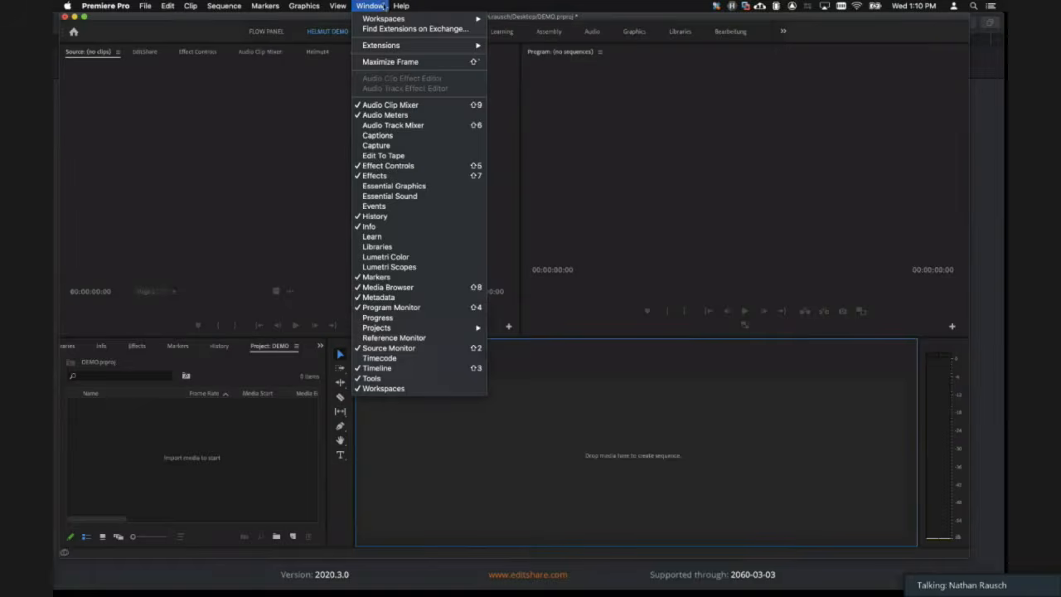
mouse_move(415, 45)
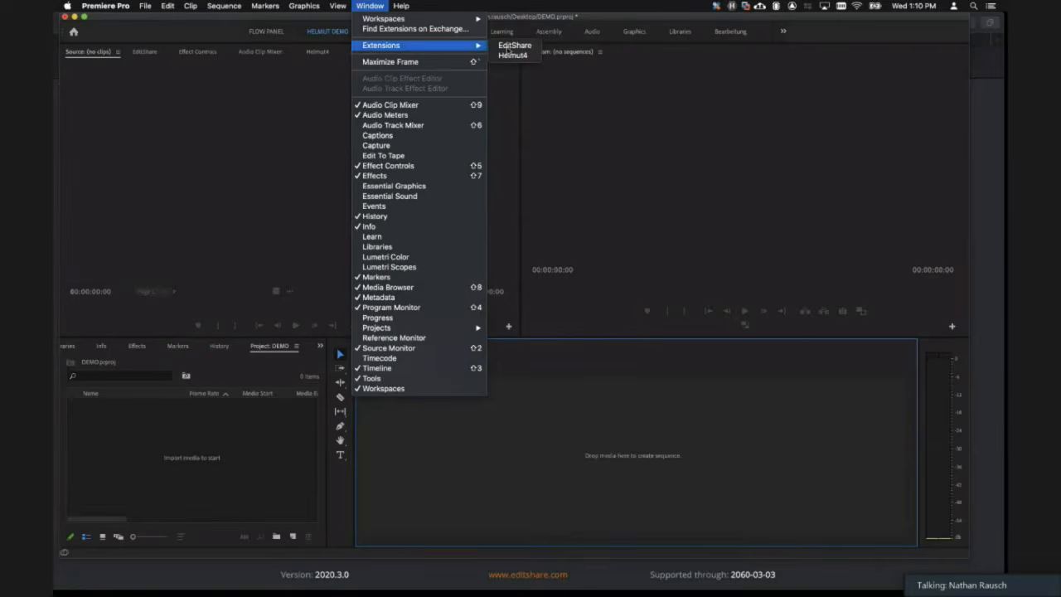
key("Return")
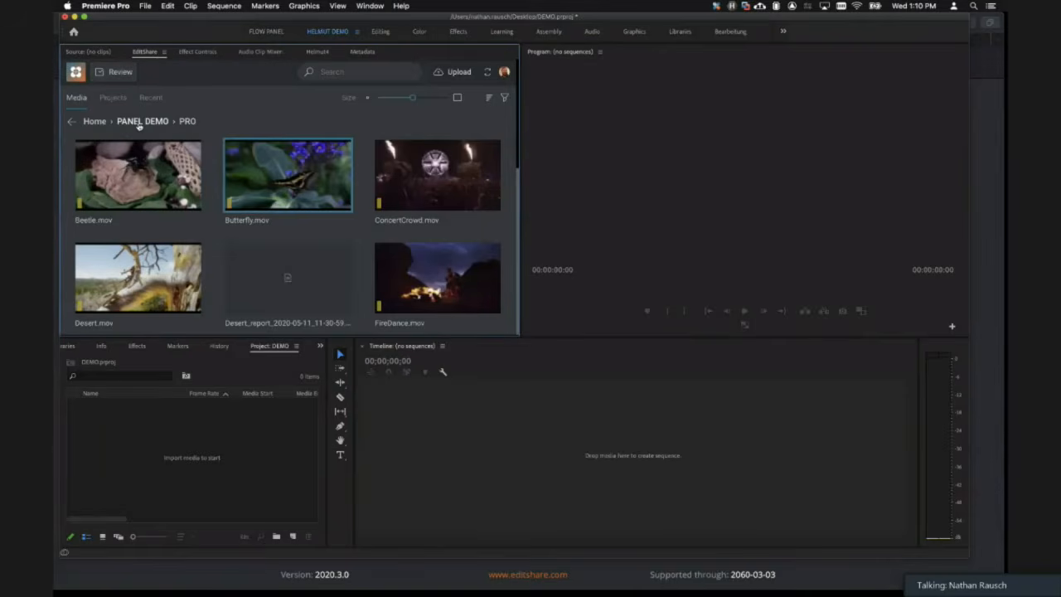
Import Beetle.mov, Butterfly.mov and ConcertCrowd.mov with their proxies from the PANEL DEMO PRO folder into the DEMO project.
left_click(103, 124)
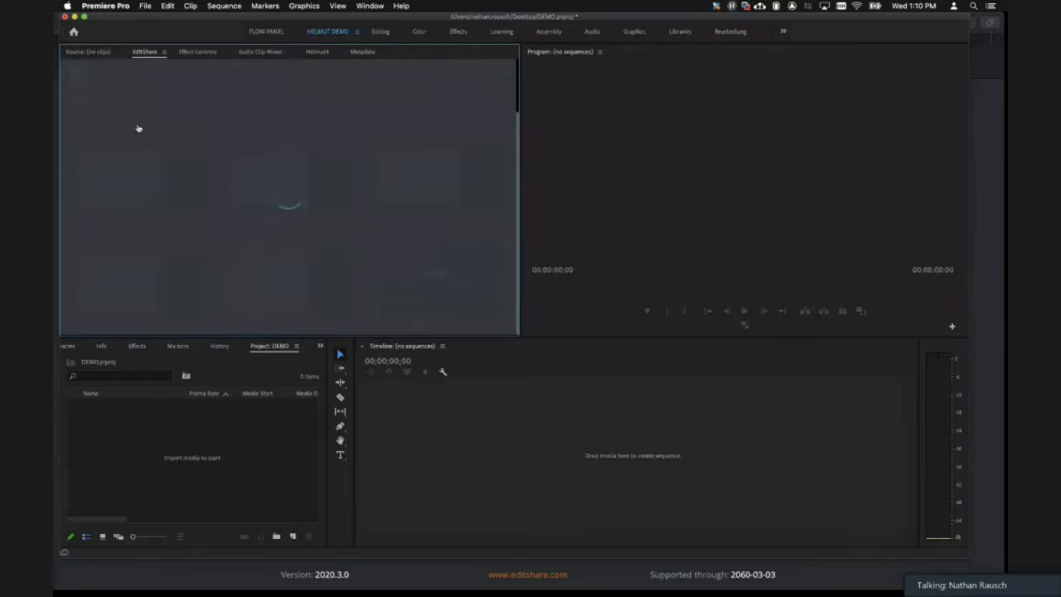
left_click(417, 172)
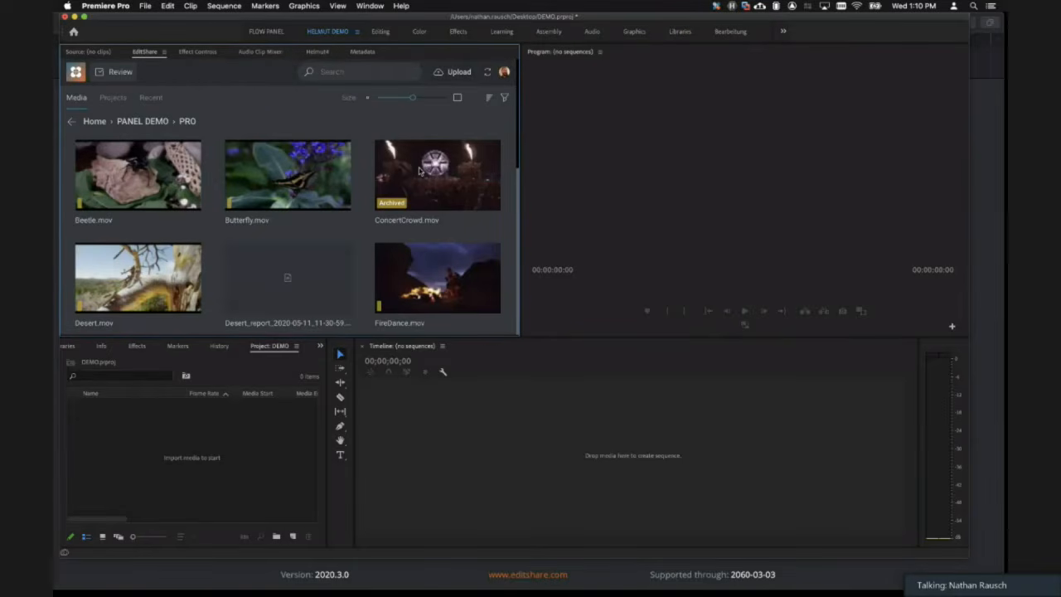
left_click(422, 168)
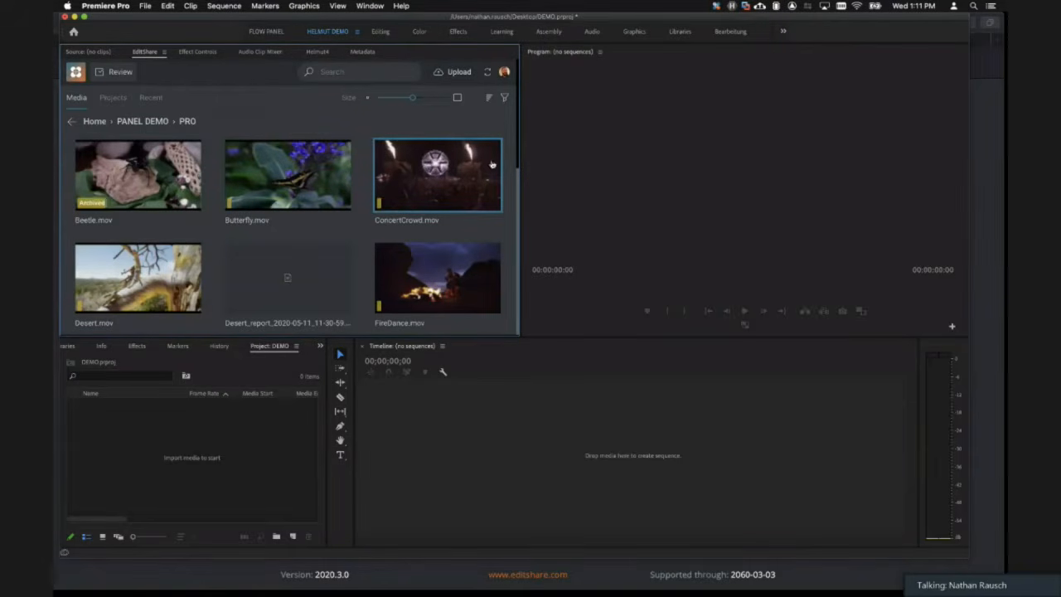
left_click(462, 172)
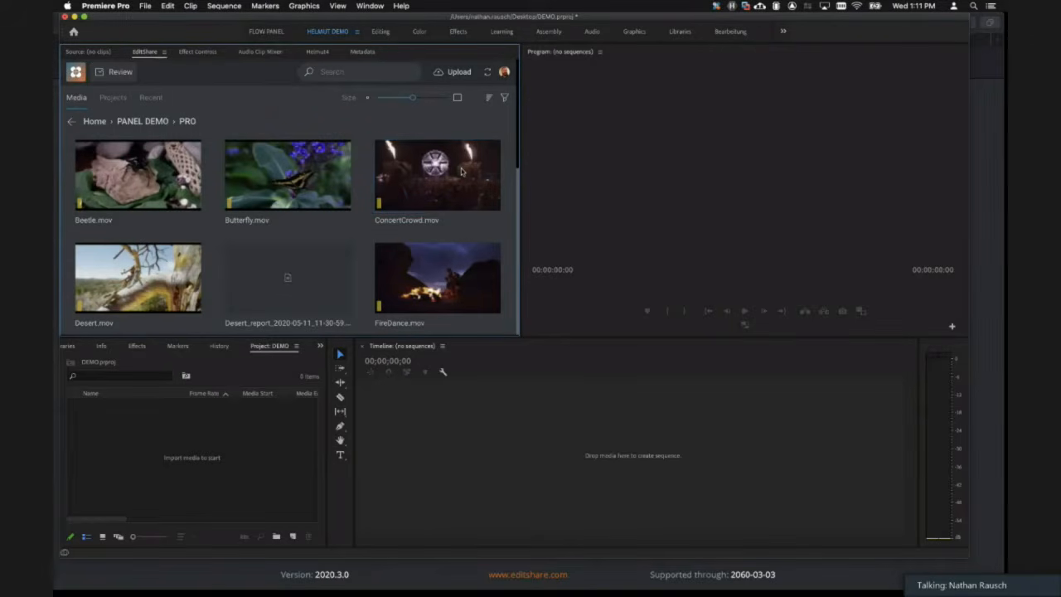
right_click(462, 172)
left_click(461, 172)
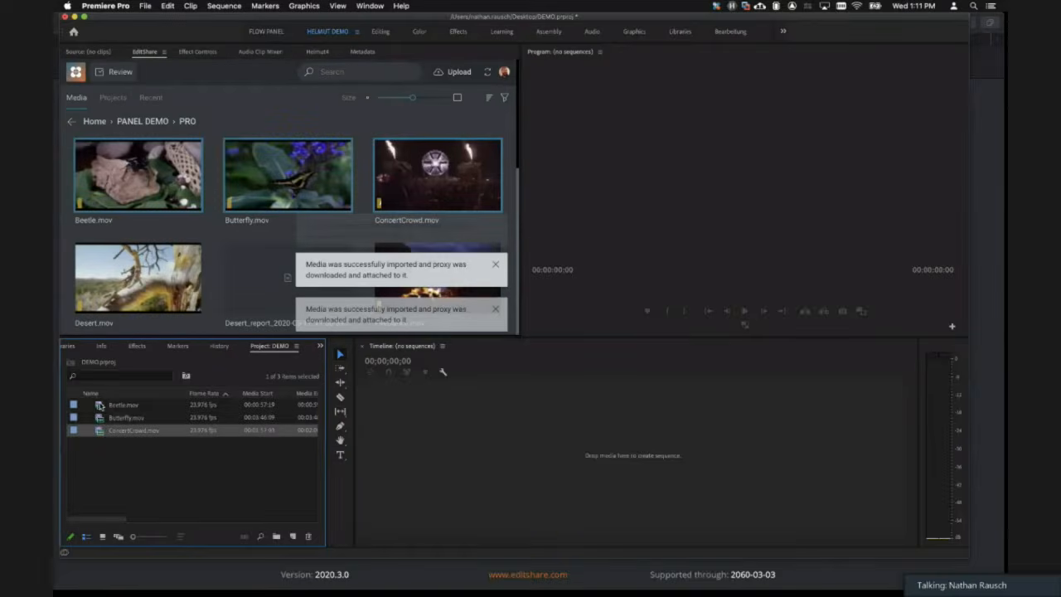
Examine the original and proxy file paths in the properties of the imported Beetle.mov, and close the properties window.
right_click(100, 405)
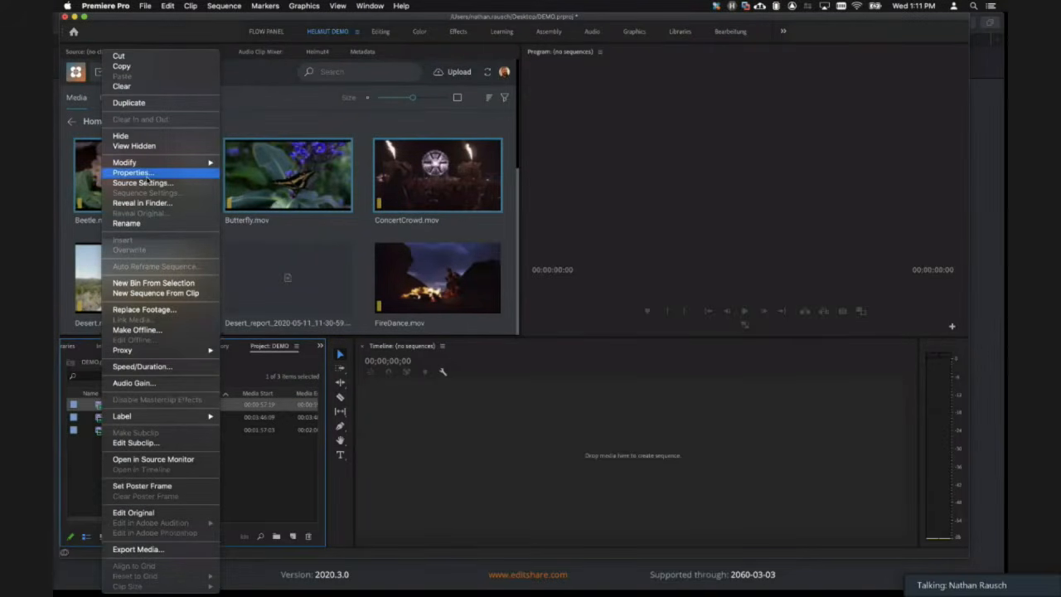
left_click(147, 174)
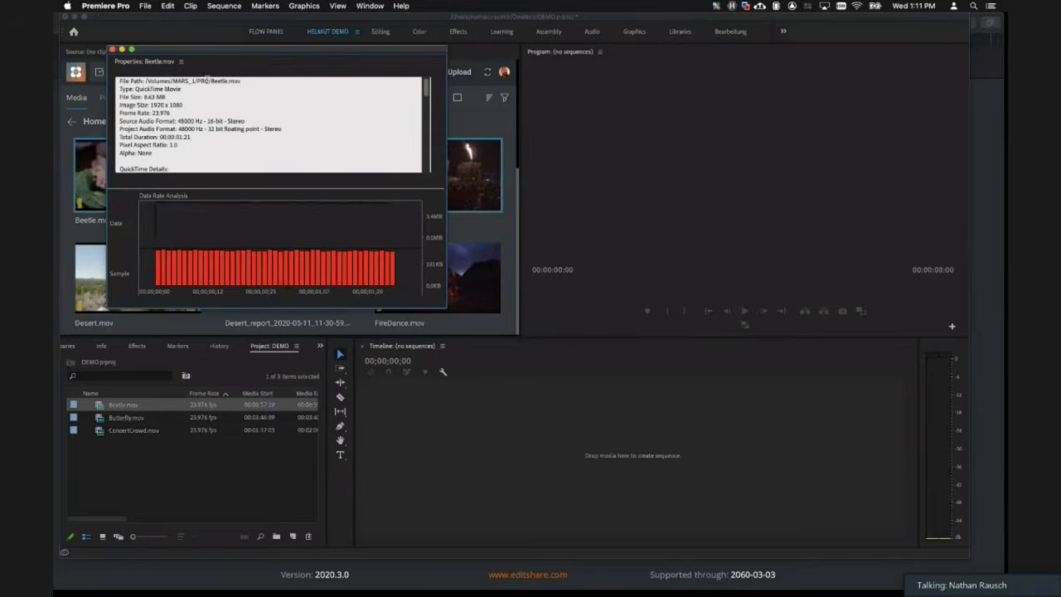
scroll(422, 122, "down", 3)
scroll(423, 122, "down", 5)
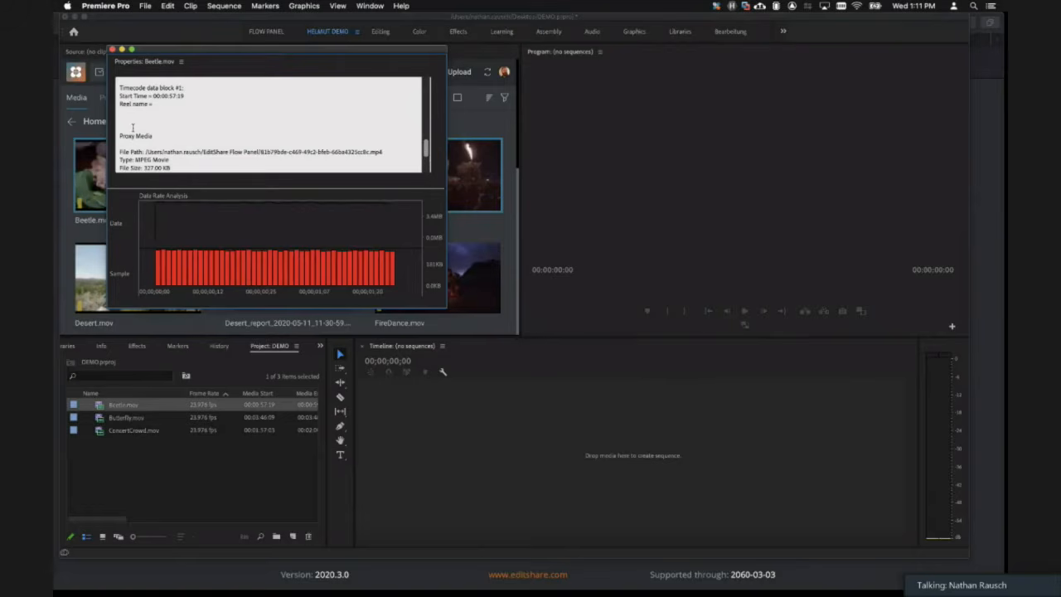
scroll(133, 127, "down", 1)
left_click_drag(130, 127, 223, 128)
left_click_drag(304, 127, 400, 135)
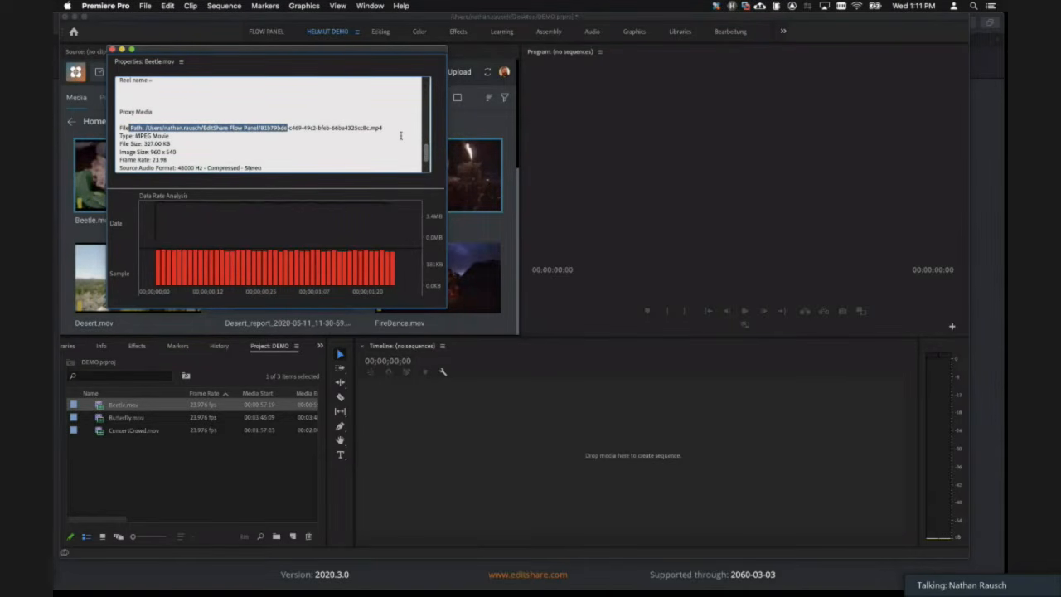
left_click_drag(400, 136, 425, 96)
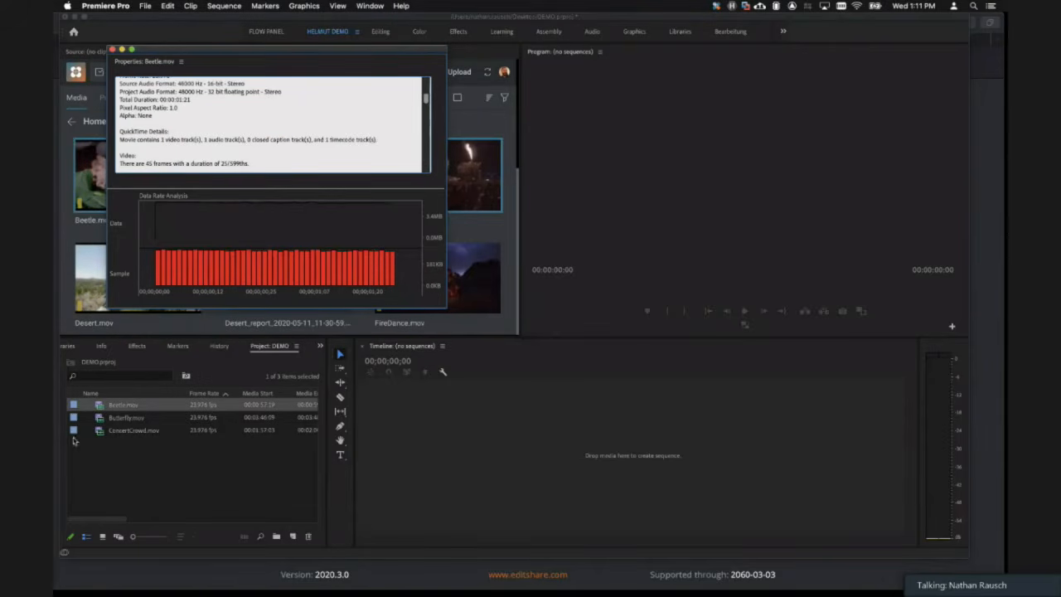
key("super+w")
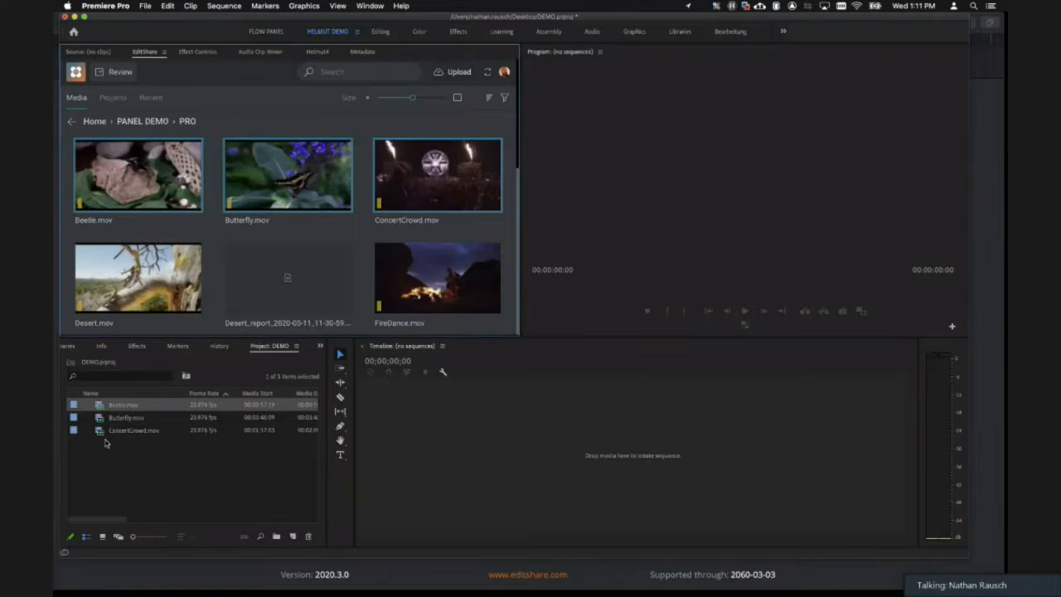
Create a sequence from the Beetle, Butterfly and ConcertCrowd clips and toggle proxy playback in the Program monitor.
left_click(102, 439)
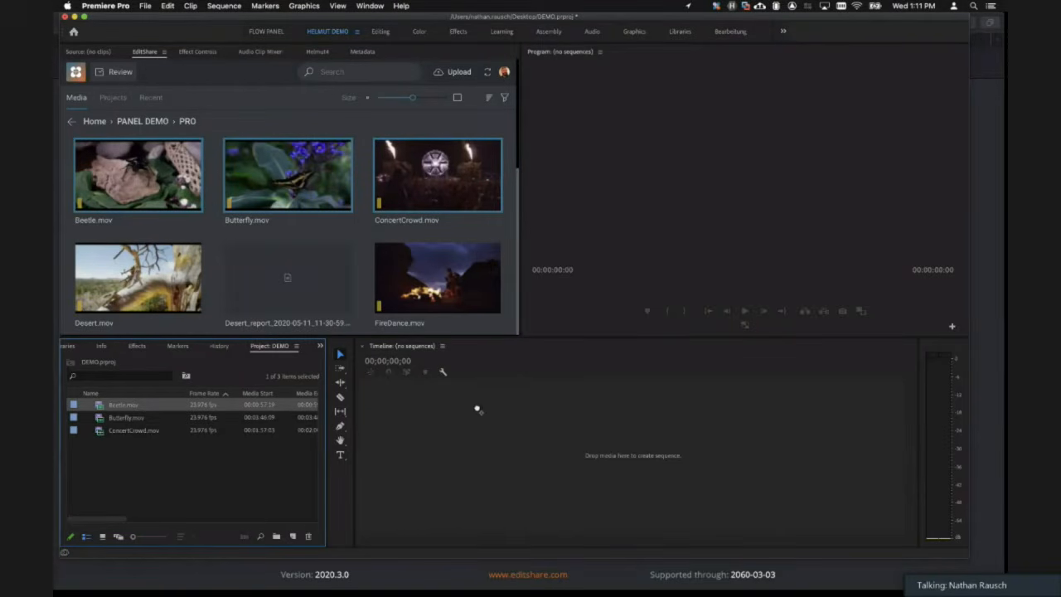
key("super+a")
left_click_drag(491, 417, 494, 417)
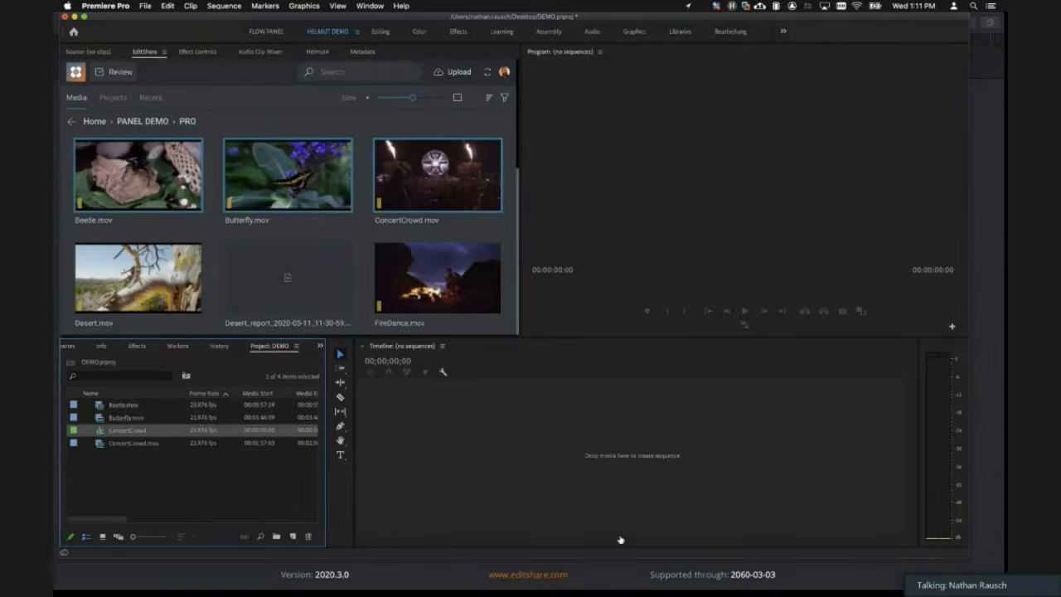
left_click(745, 327)
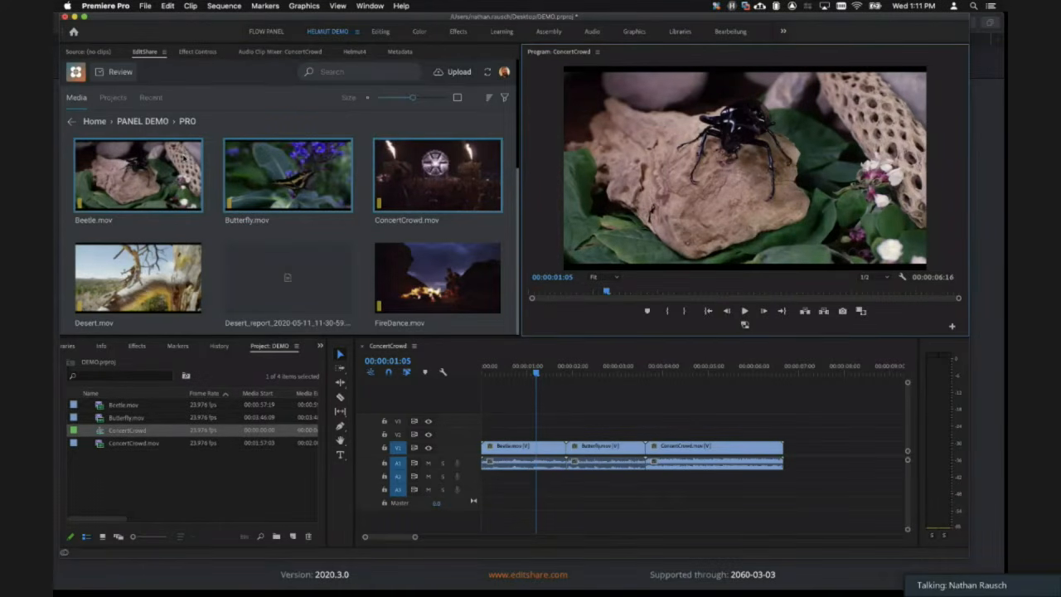
Examine the EditShare options for uploading the active timeline to Flow, and close them without uploading.
left_click(453, 72)
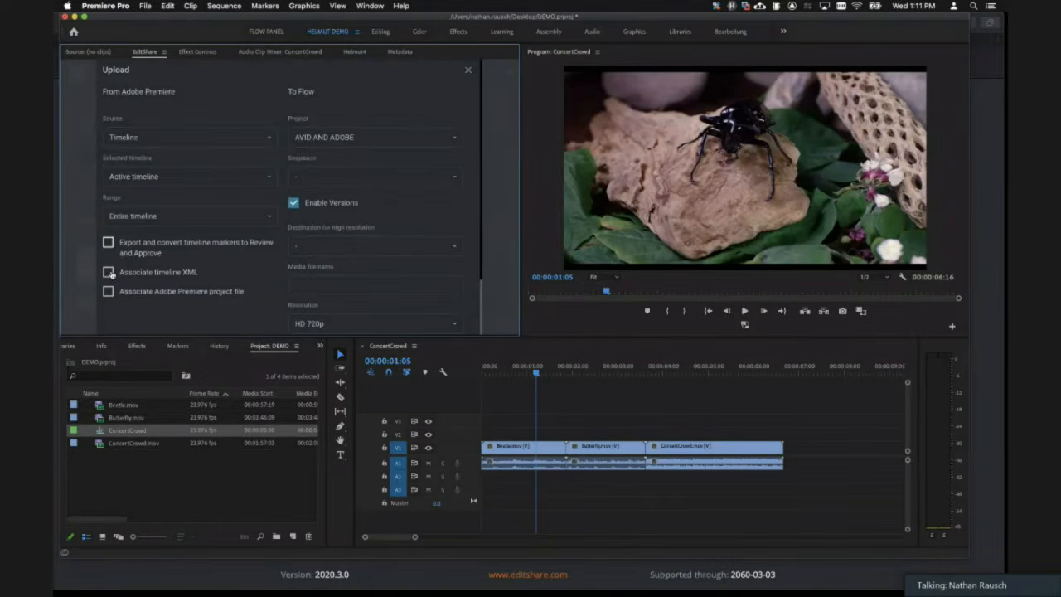
left_click(468, 71)
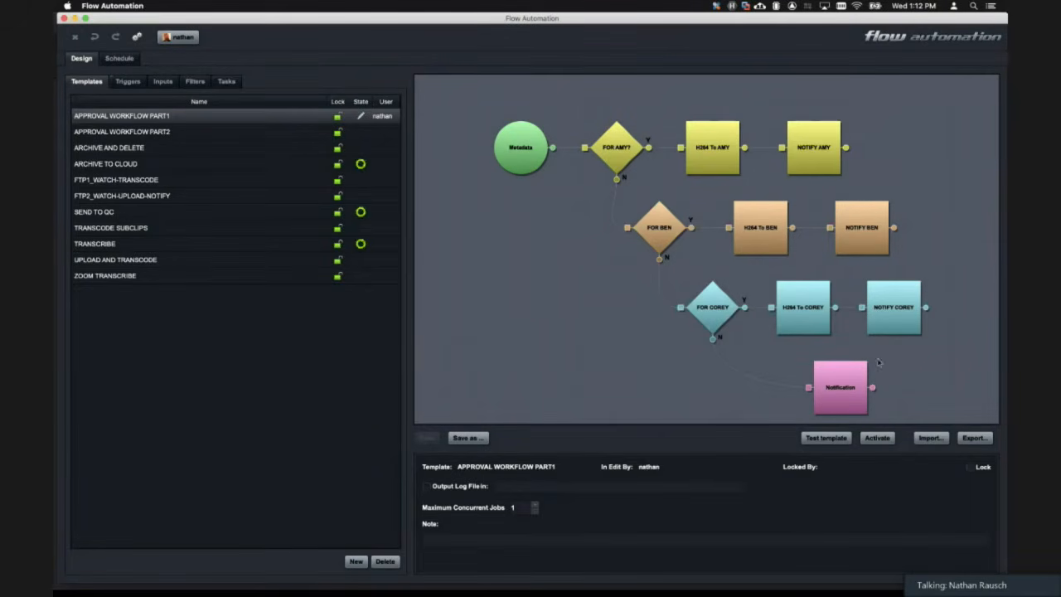
Examine the APPROVAL WORKFLOW PART1, TRANSCRIBE and SEND TO QC templates in Flow Automation.
left_click(518, 153)
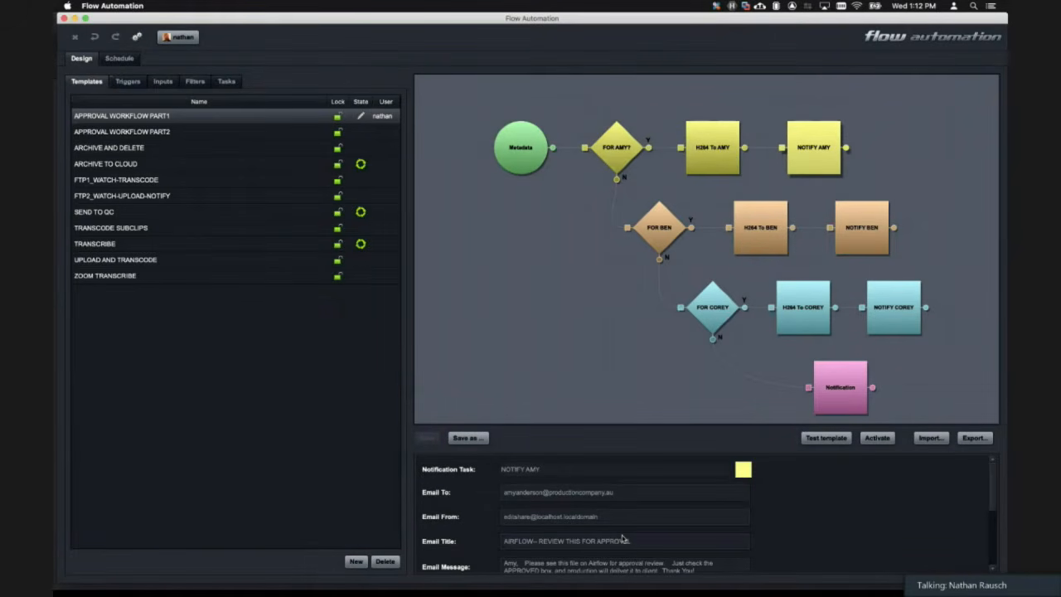
left_click(103, 247)
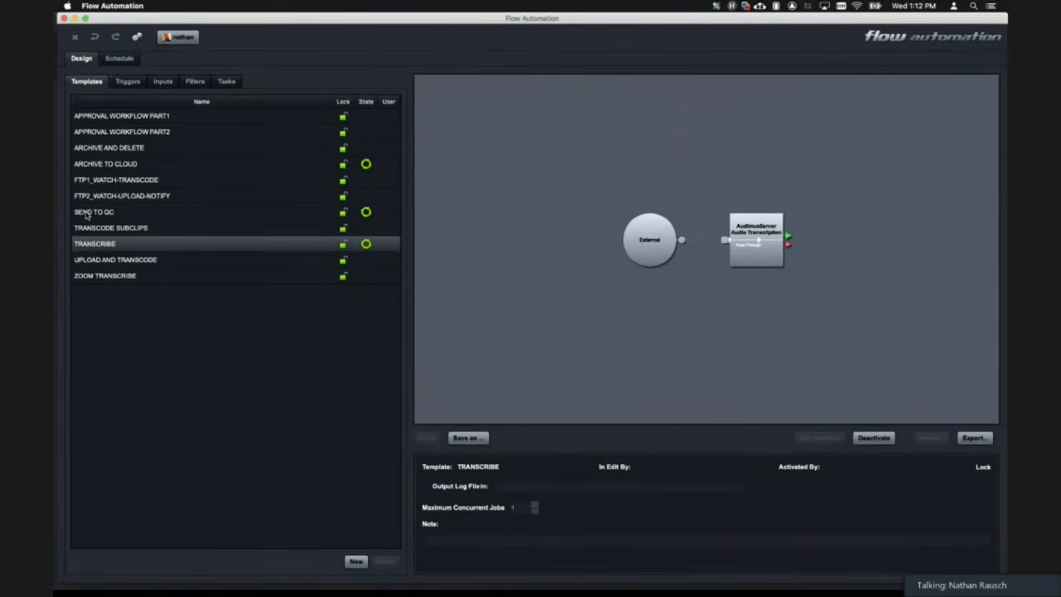
left_click(86, 214)
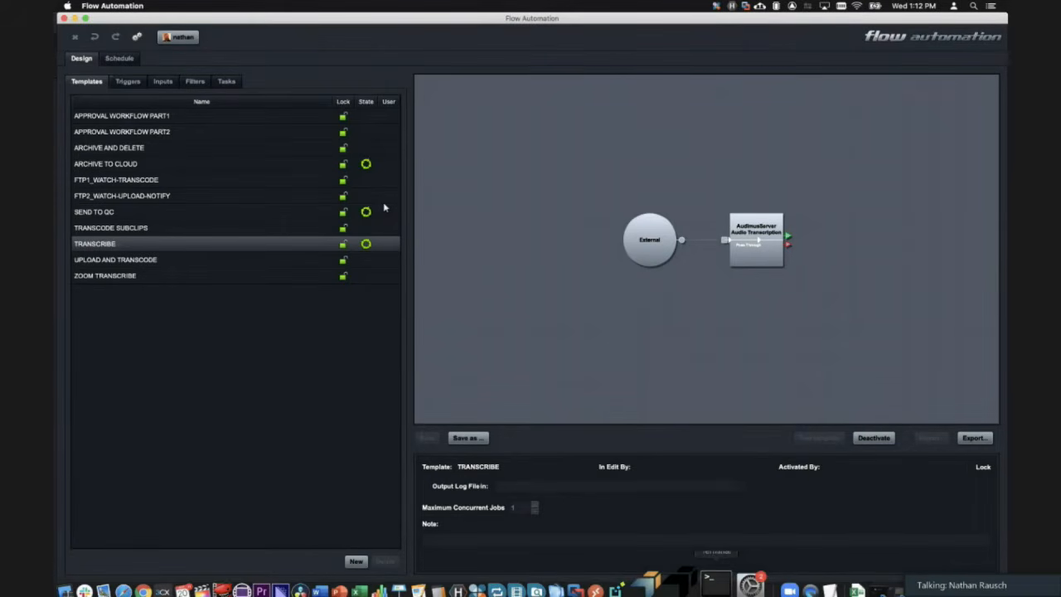
Switch to Flow Story and sign in to the NEW YORK server with the remembered credentials.
key("super+Tab")
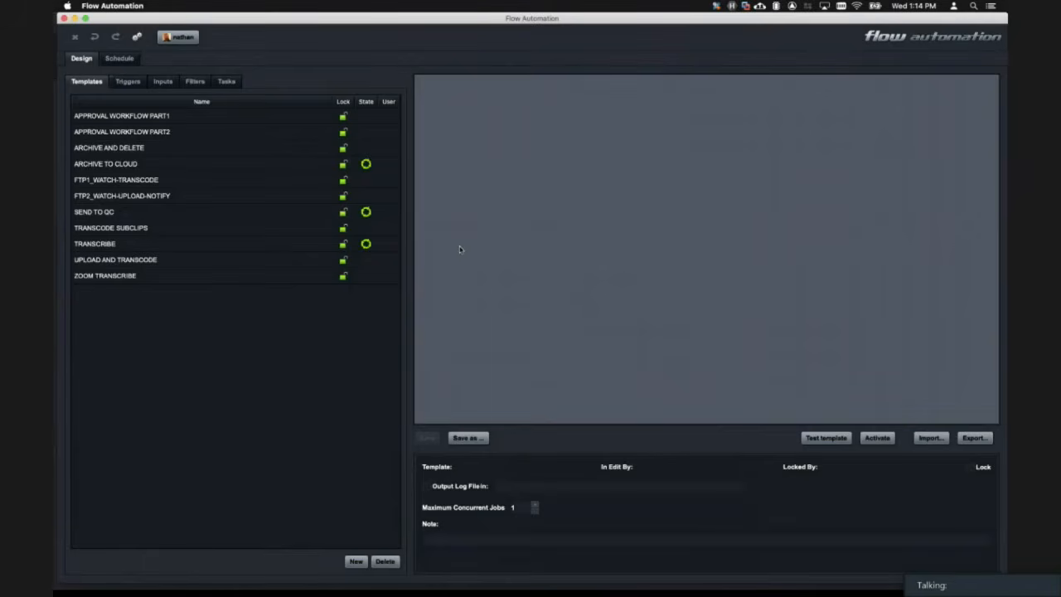
left_click(559, 565)
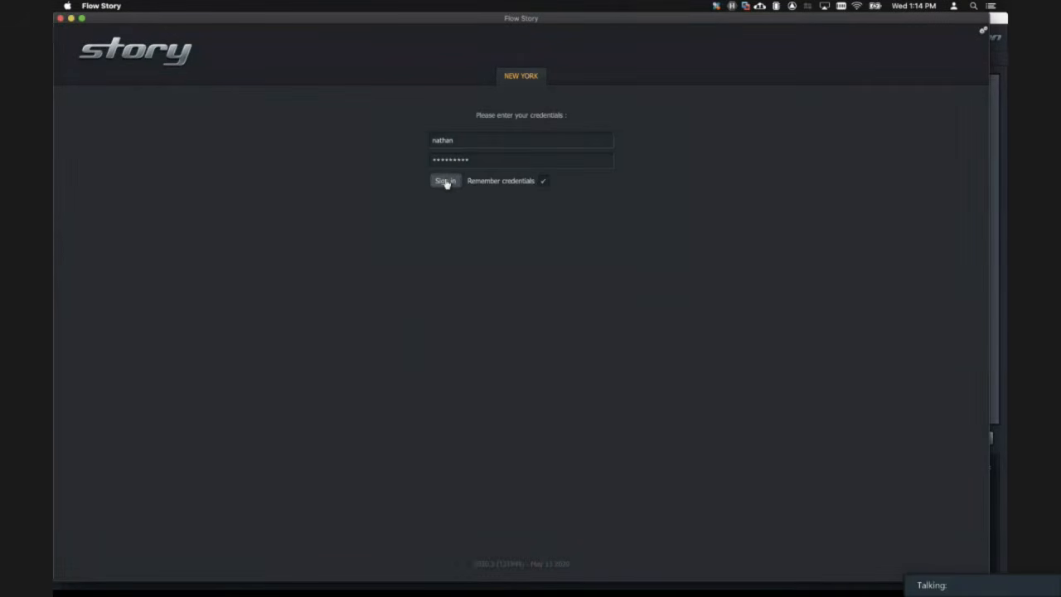
left_click(445, 182)
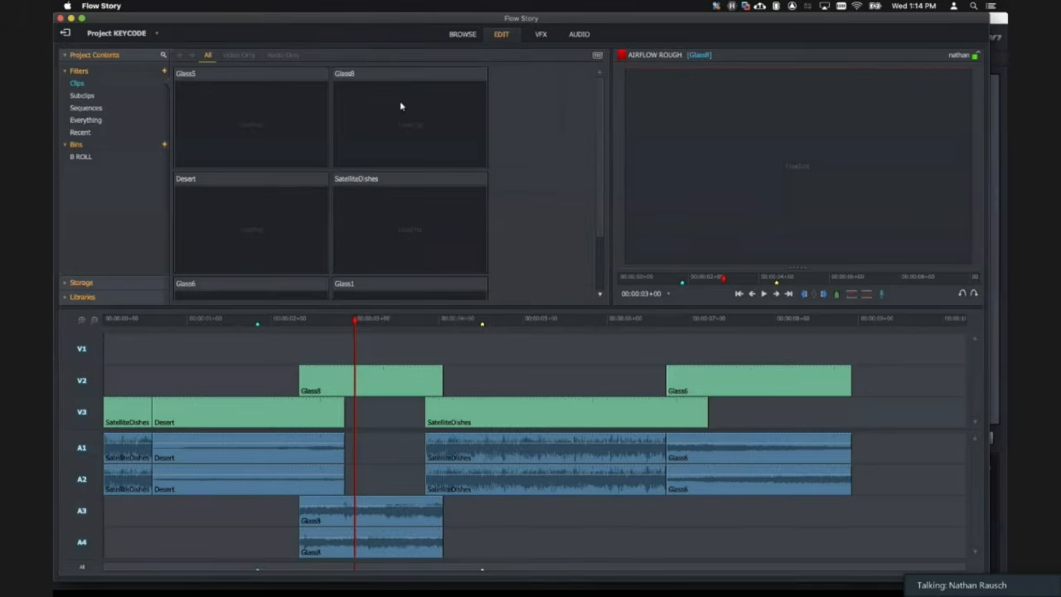
Put Flow Story and Flow Automation aside and bring up the Helmut4 login page in Safari.
right_click(518, 205)
mouse_move(490, 204)
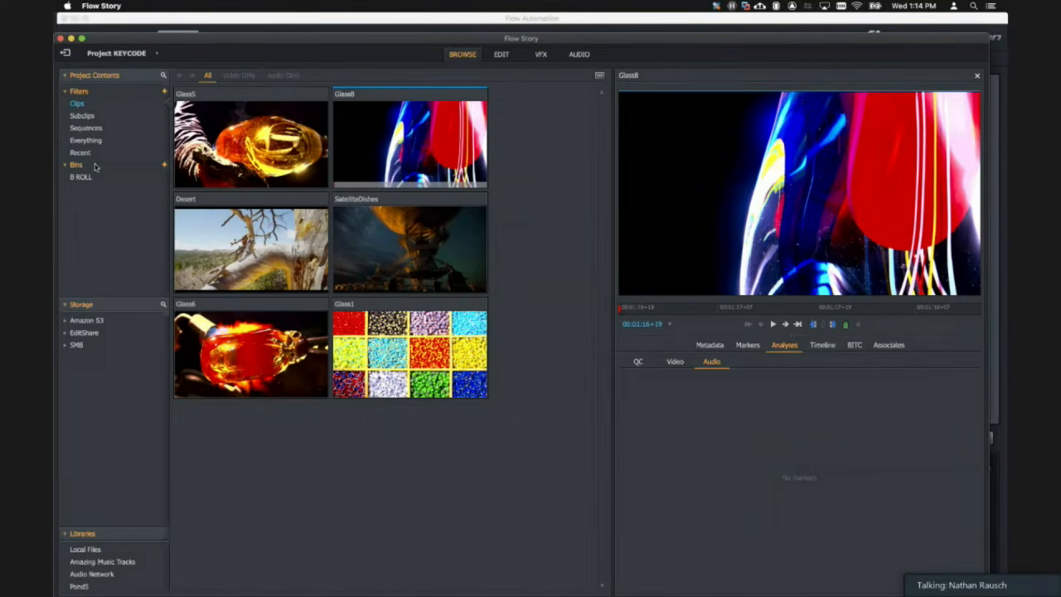
key("super+Tab")
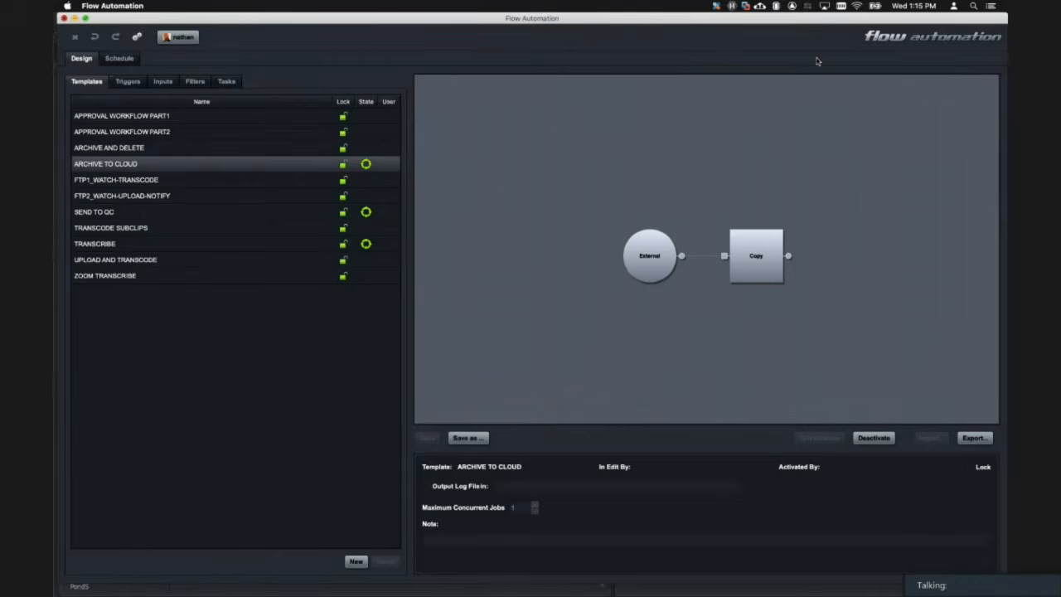
double_click(688, 24)
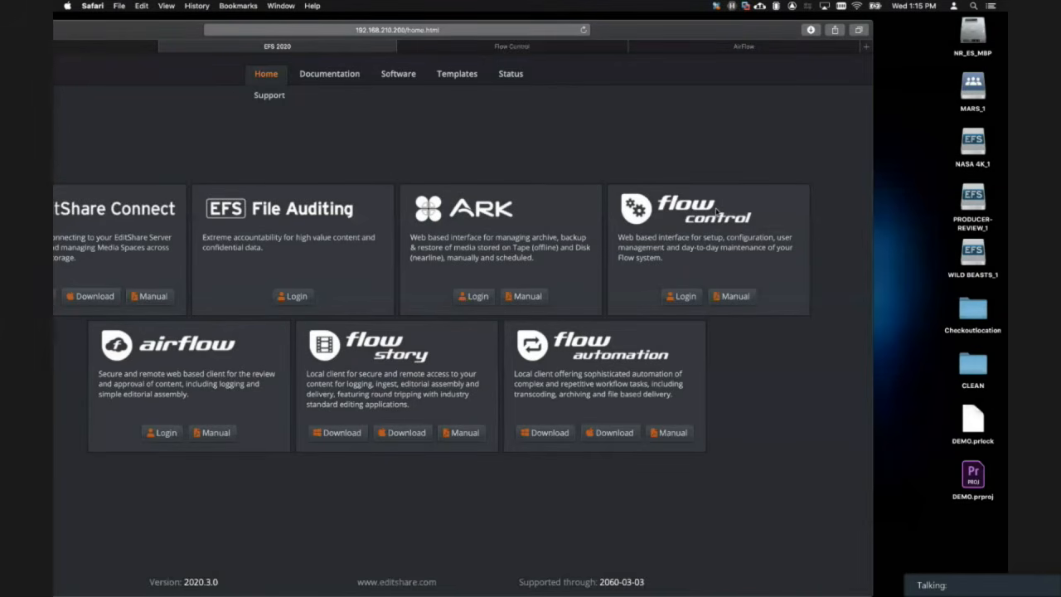
left_click_drag(705, 30, 767, 23)
left_click(510, 572)
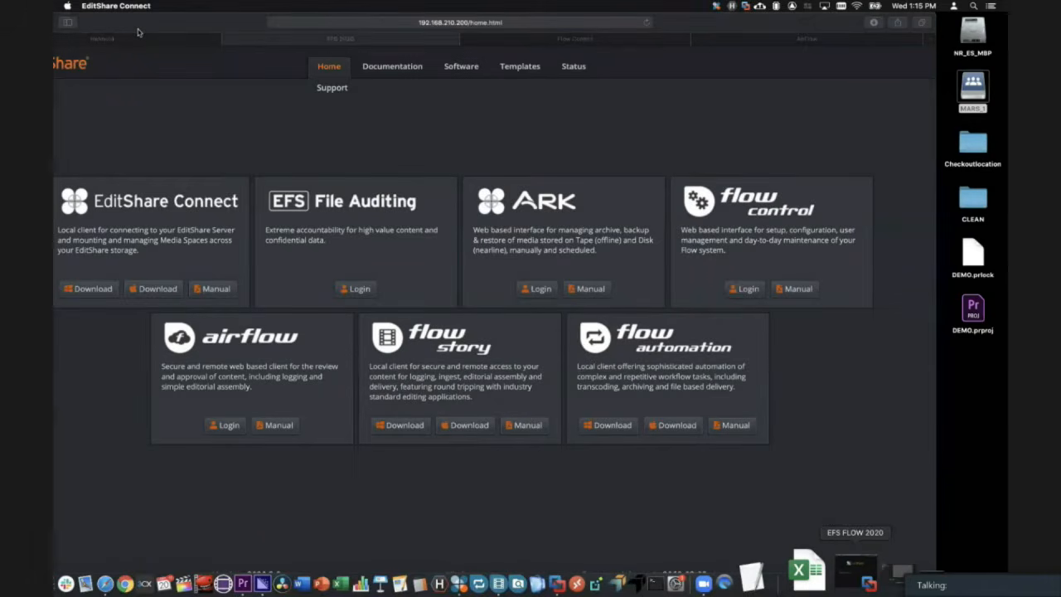
left_click(138, 33)
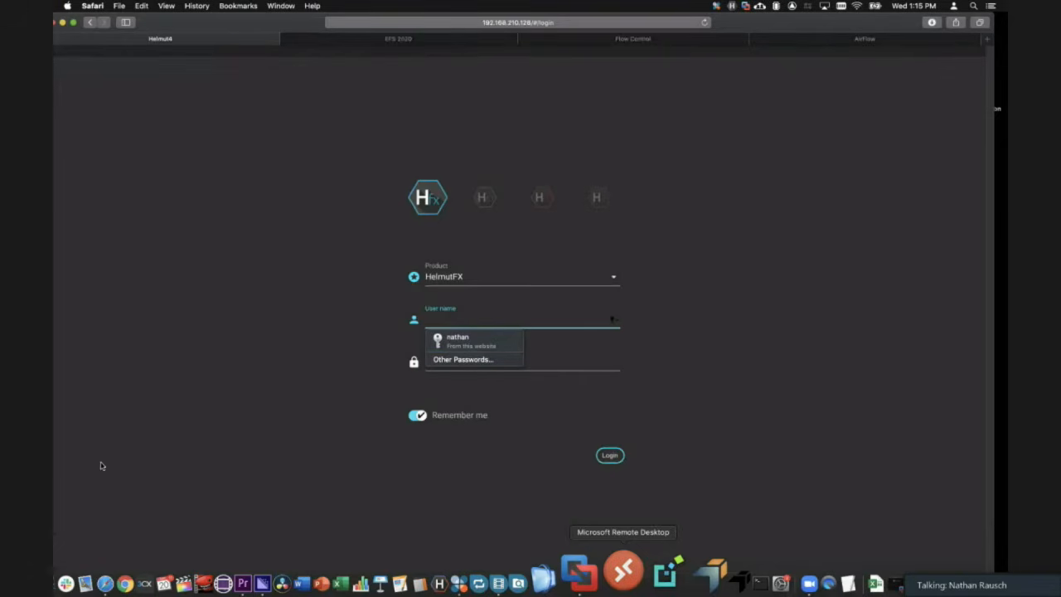
Switch to Premiere Pro and close the open DEMO project with its ConcertCrowd sequence.
key("super+Tab")
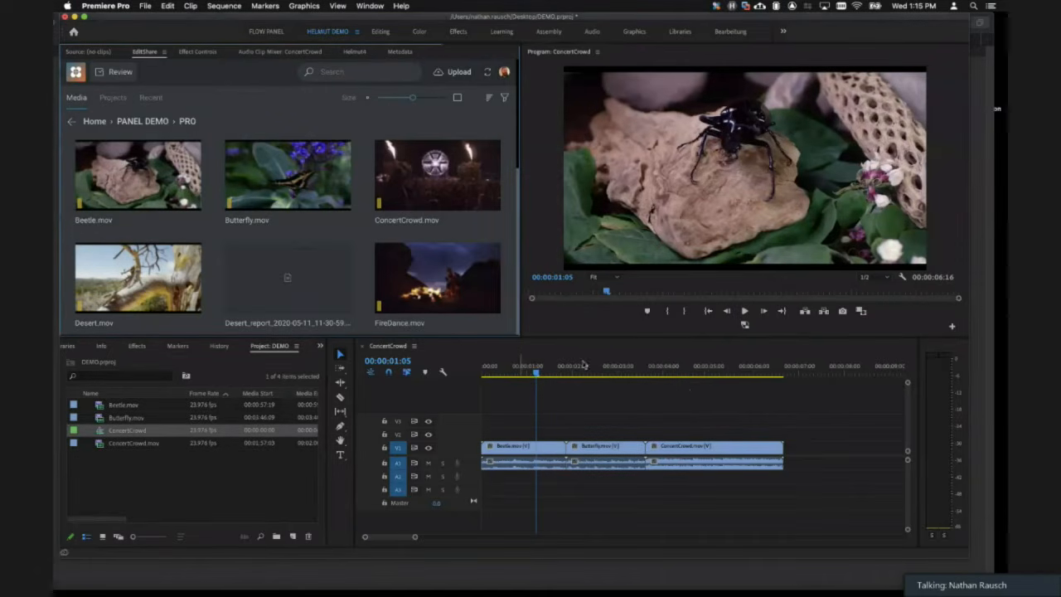
left_click(670, 371)
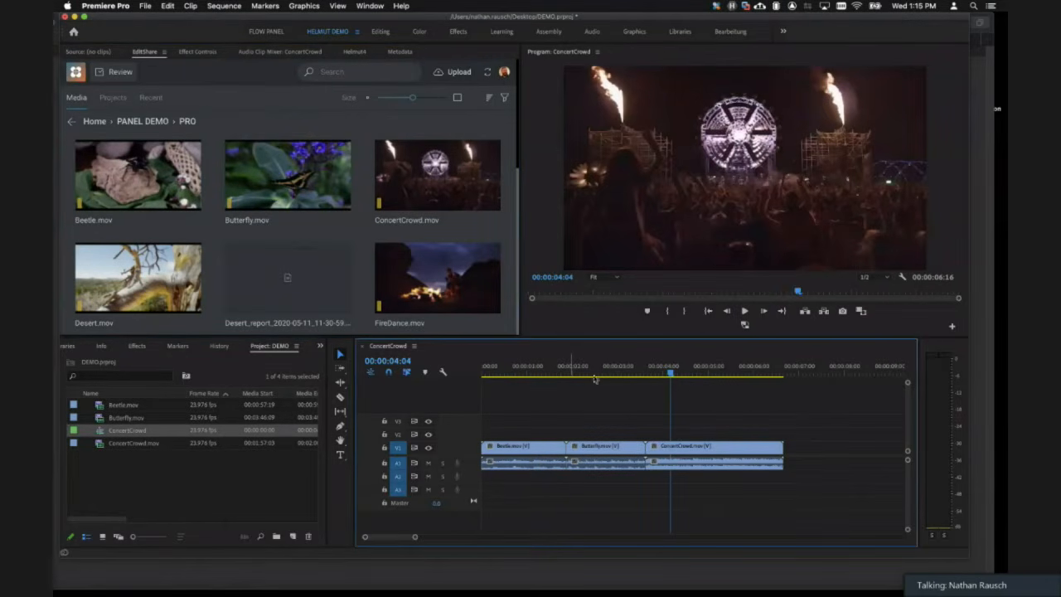
left_click(65, 17)
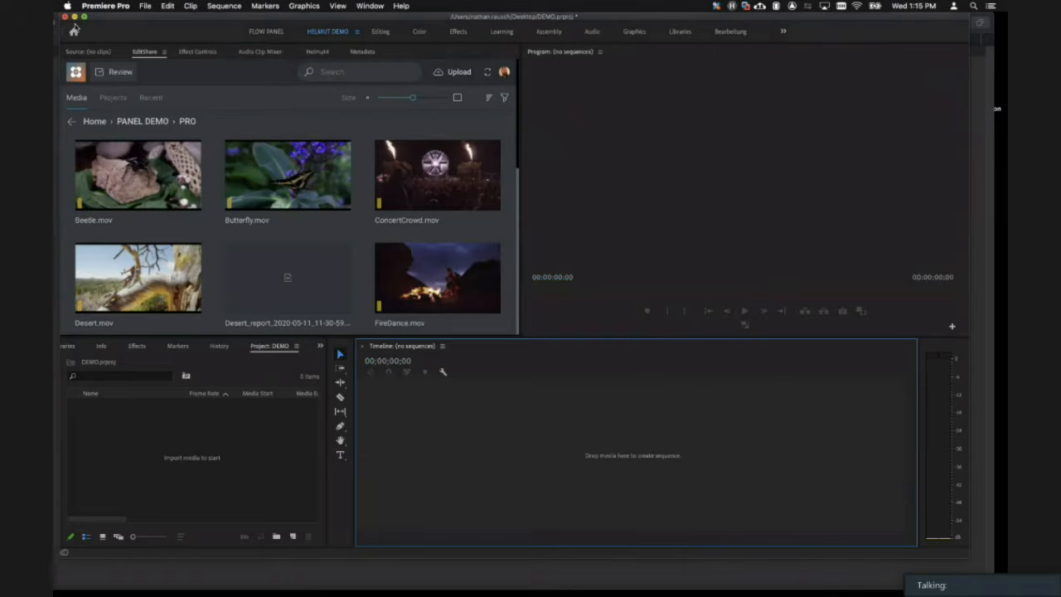
left_click(144, 6)
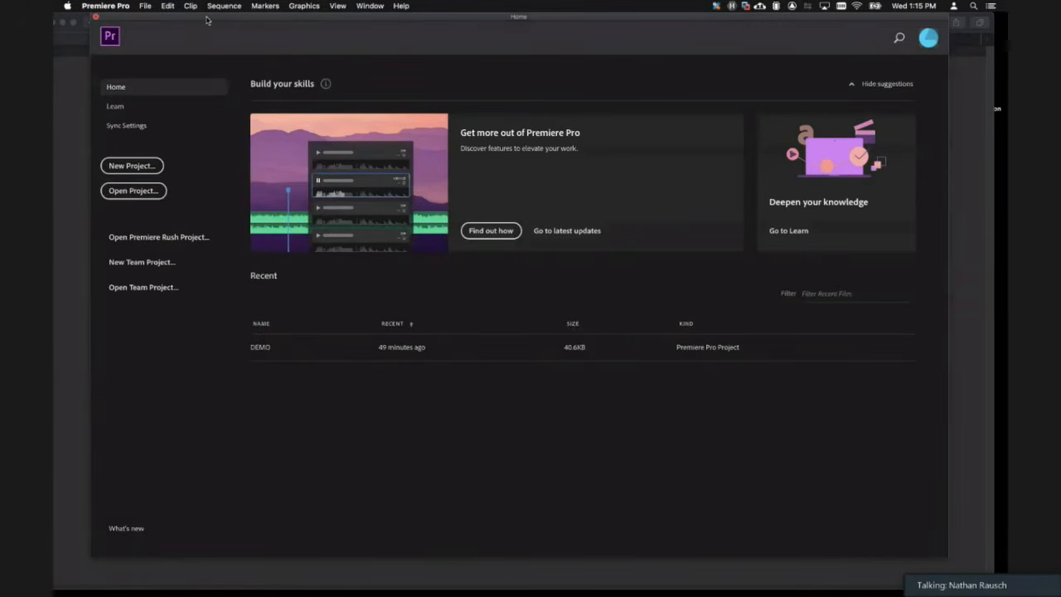
Return to Safari, sign in to HelmutFX with the saved credentials, and arrange the browser window so the mounted desktop volumes are visible.
key("super+Tab")
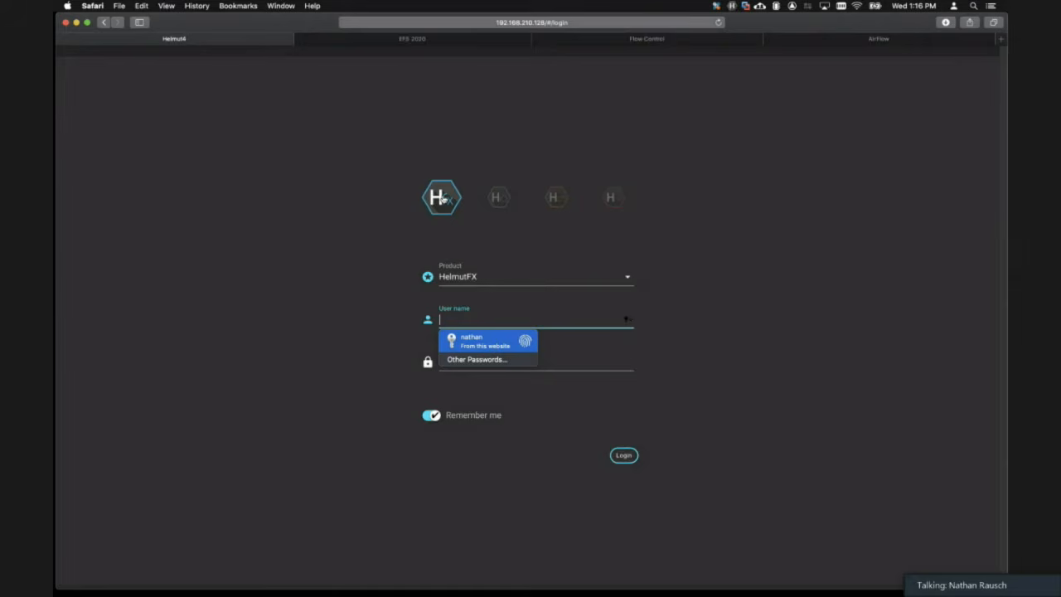
left_click(480, 319)
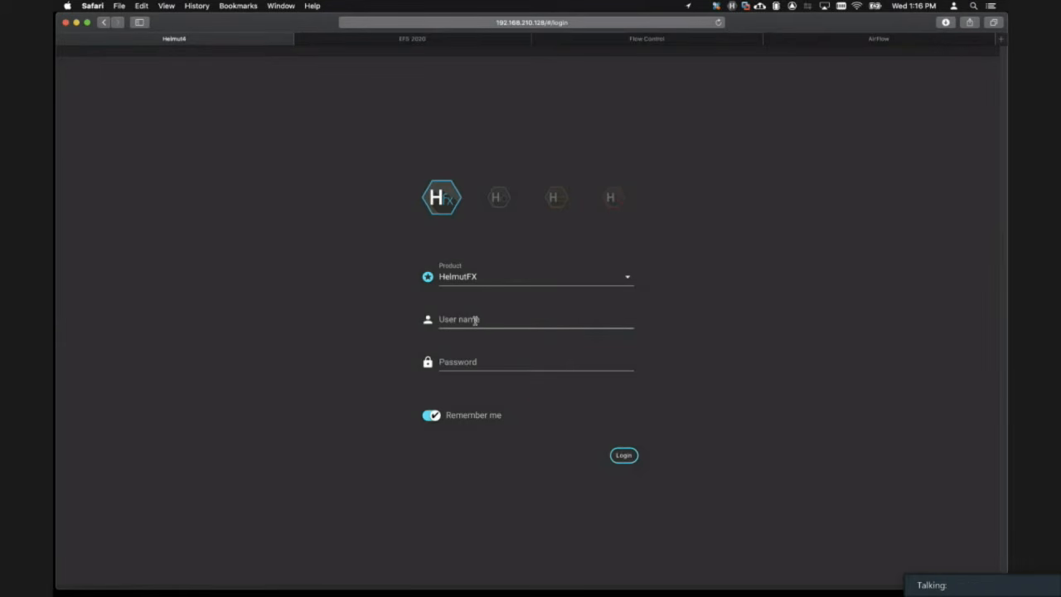
left_click_drag(1006, 13, 992, 15)
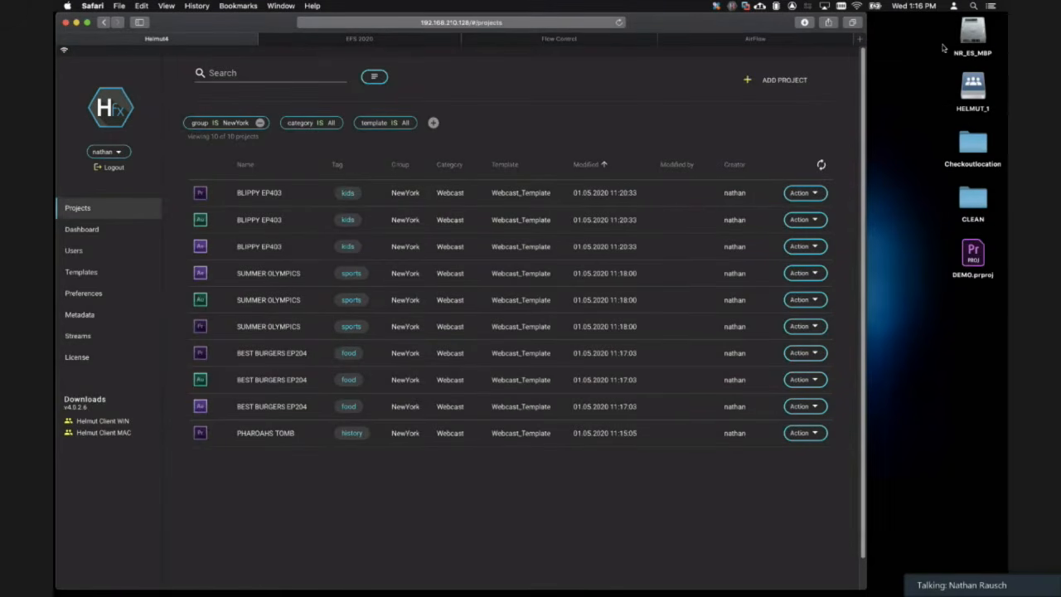
left_click_drag(242, 22, 262, 22)
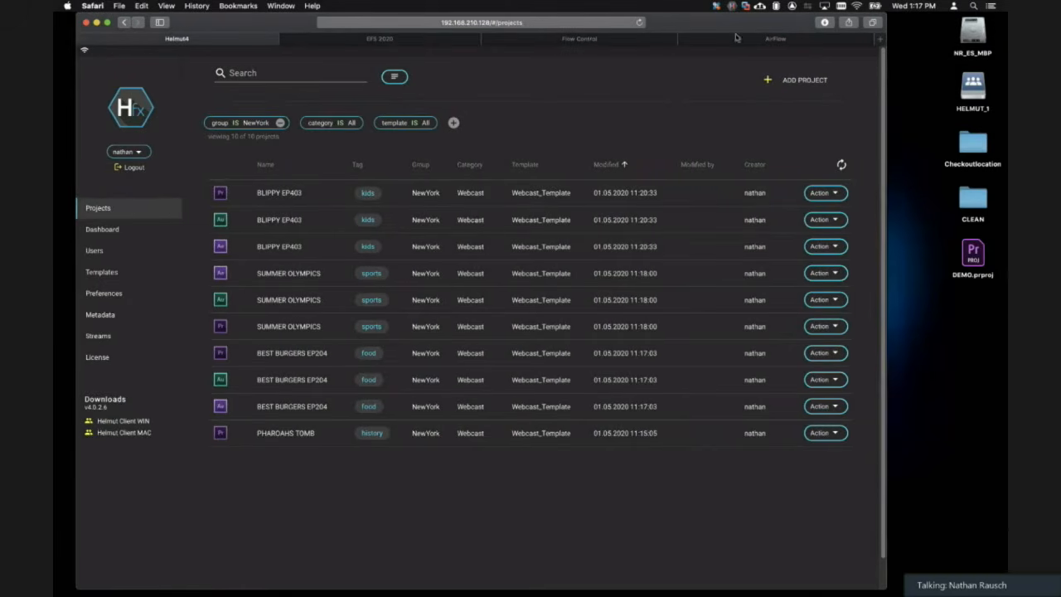
left_click_drag(262, 22, 251, 22)
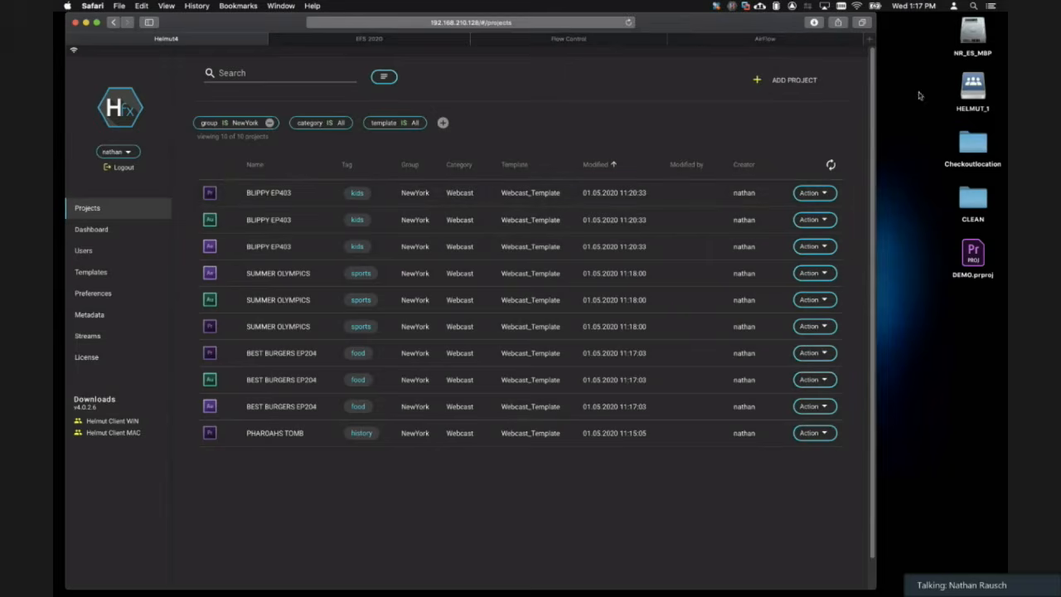
Start a new HelmutFX project named KEYCODE DEMO and tag it KeyCode.
left_click(789, 81)
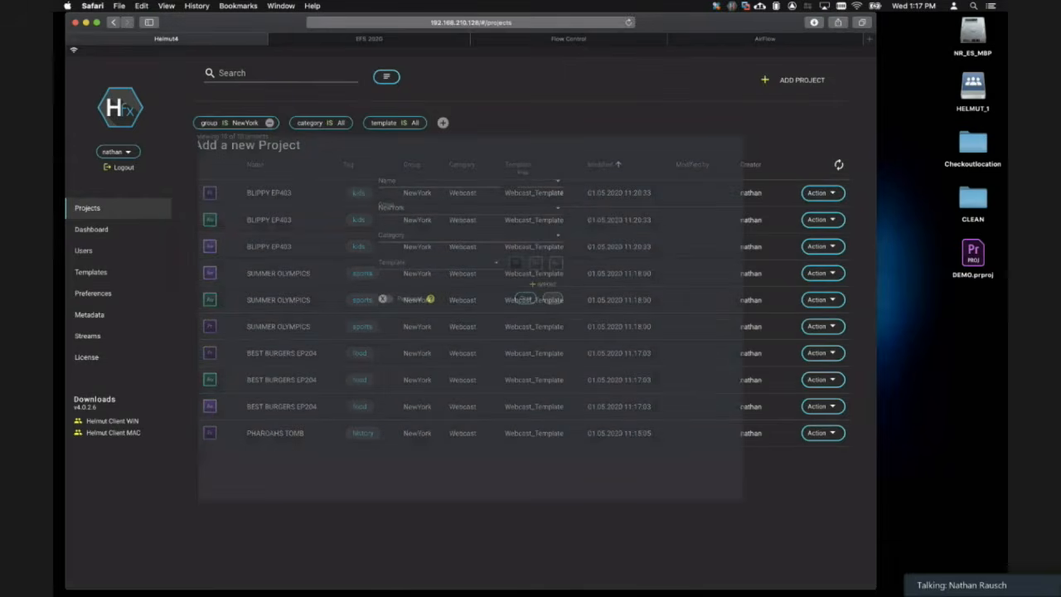
type("KEYCODE DEMO")
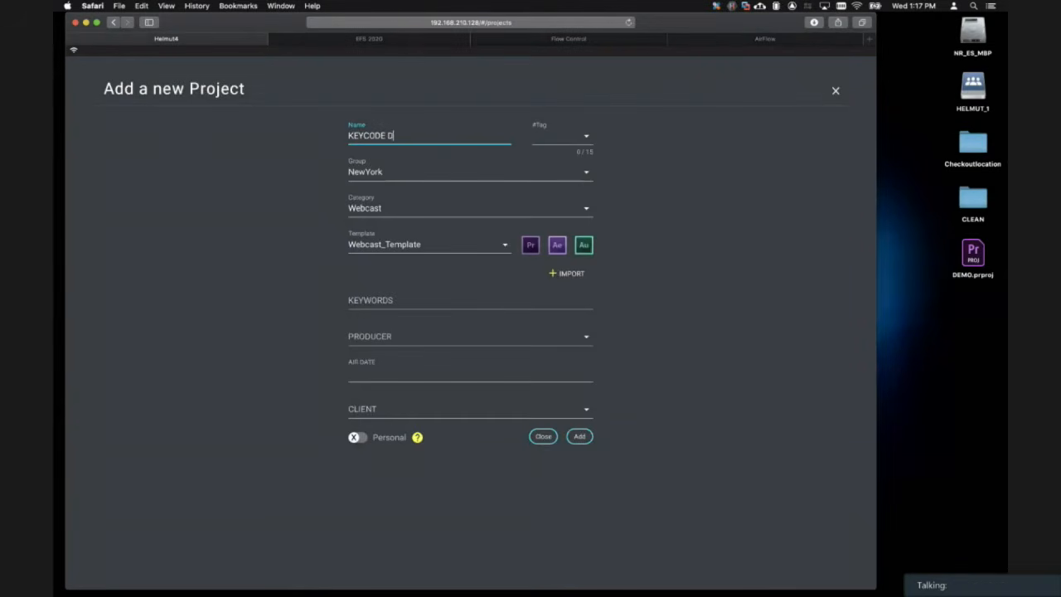
left_click(550, 136)
type("k")
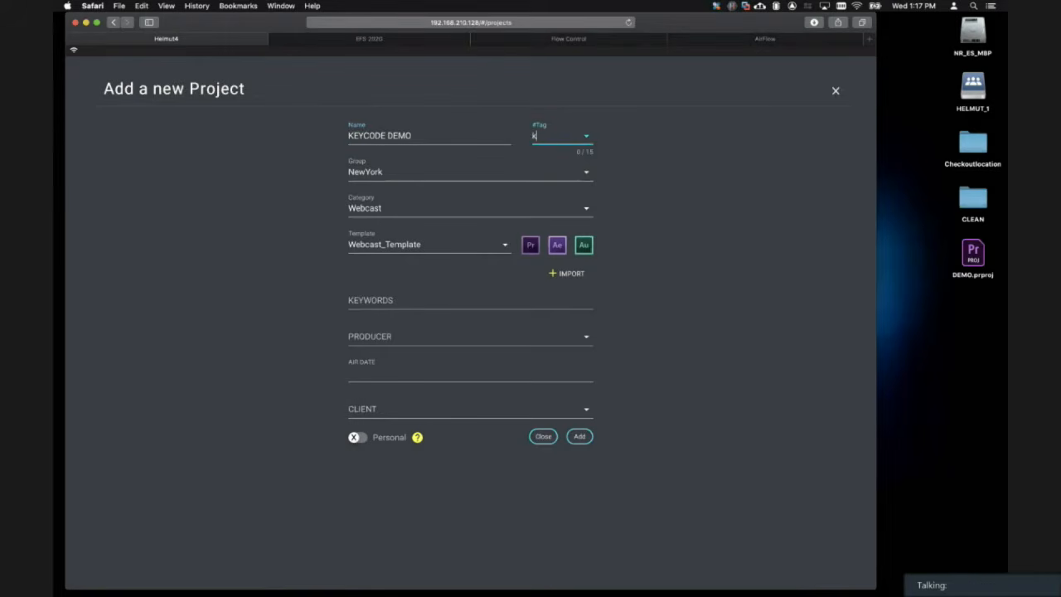
type("eyCode")
Keep the new project's group as NewYork and set its category to Episodic.
left_click(394, 174)
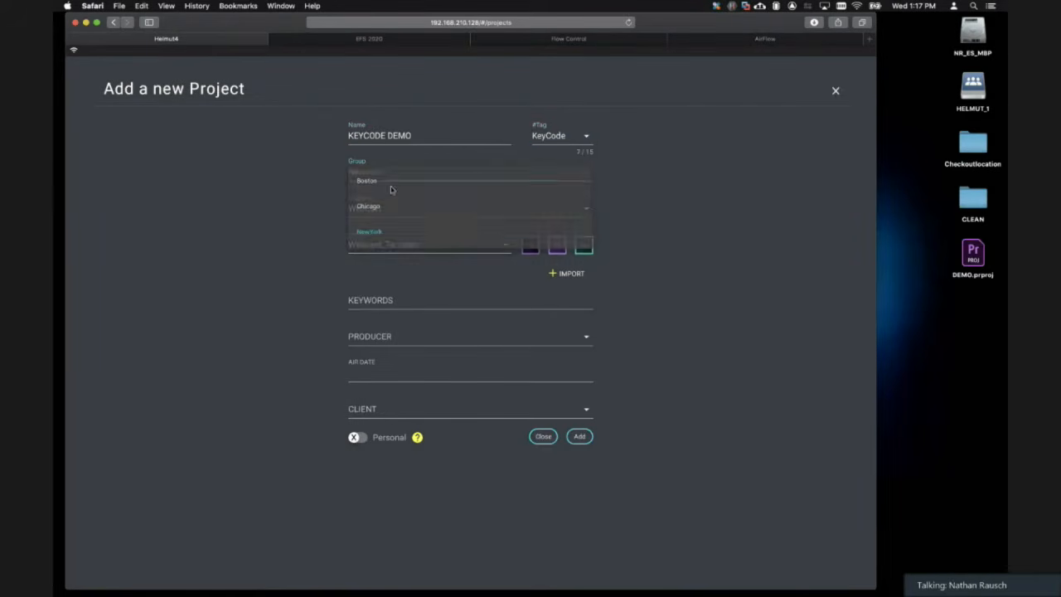
left_click(393, 232)
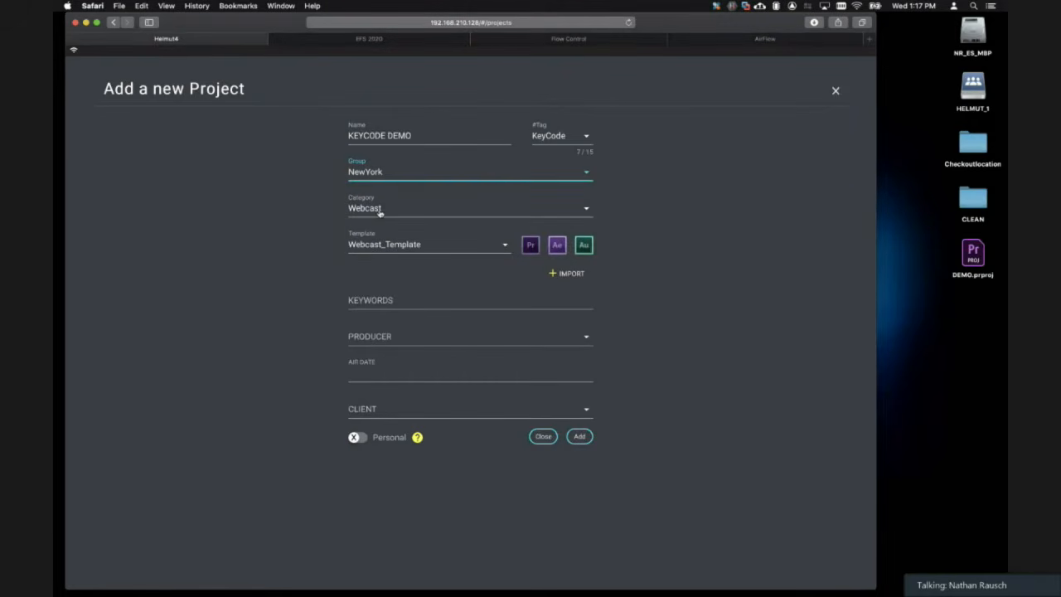
left_click(374, 213)
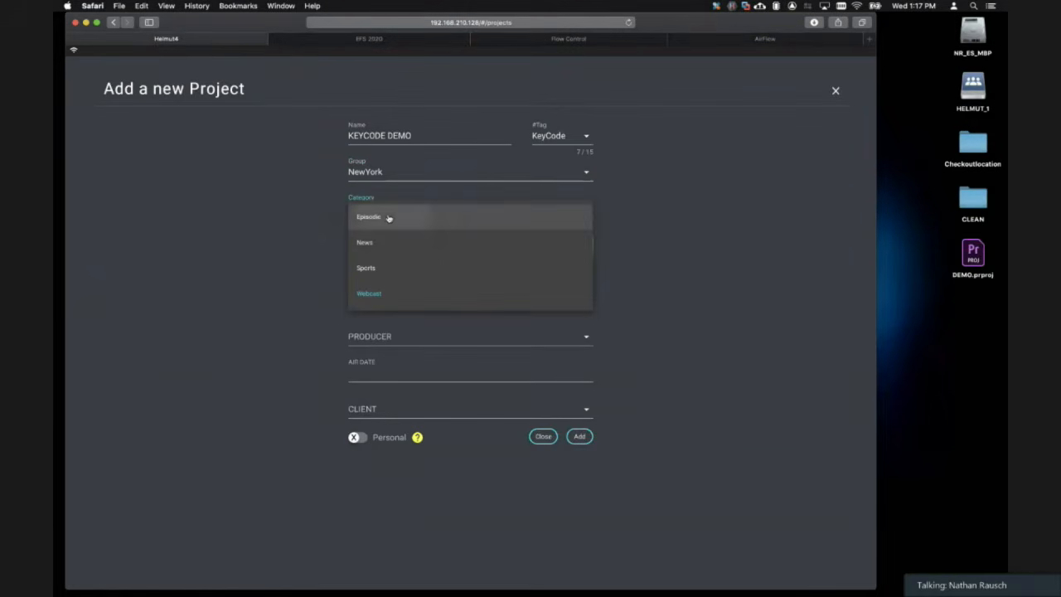
left_click(390, 218)
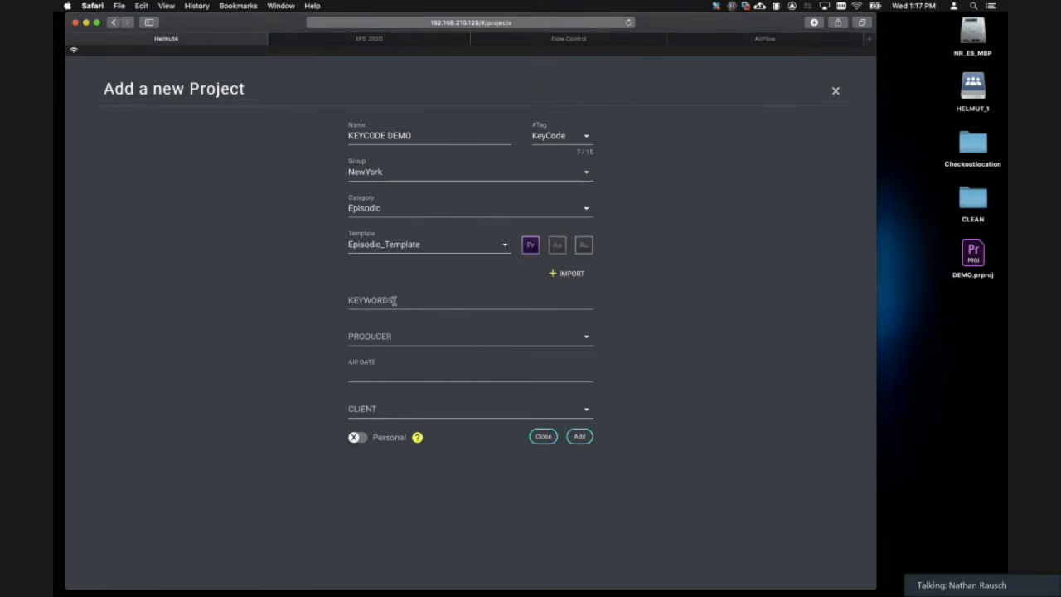
Assign the third listed producer and the client HULU, and add the project.
left_click(410, 338)
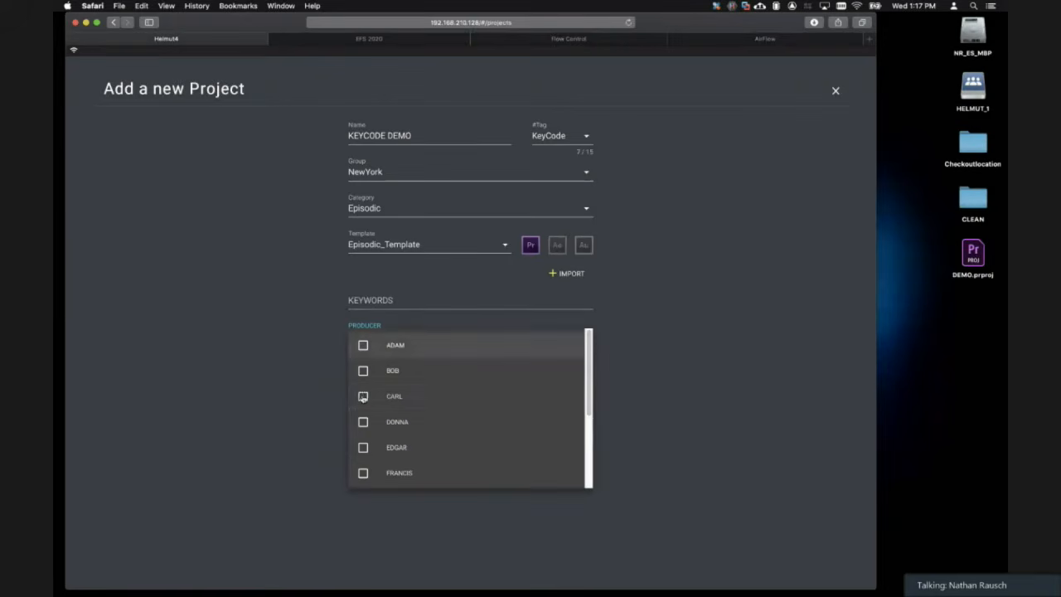
left_click(397, 407)
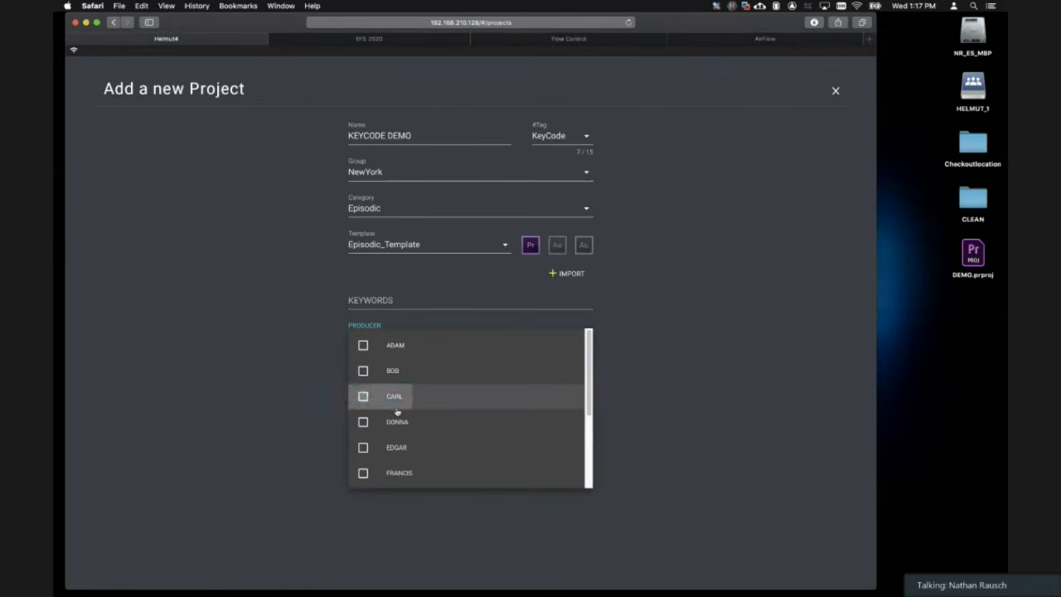
left_click(240, 410)
left_click(398, 409)
left_click(396, 444)
left_click(225, 401)
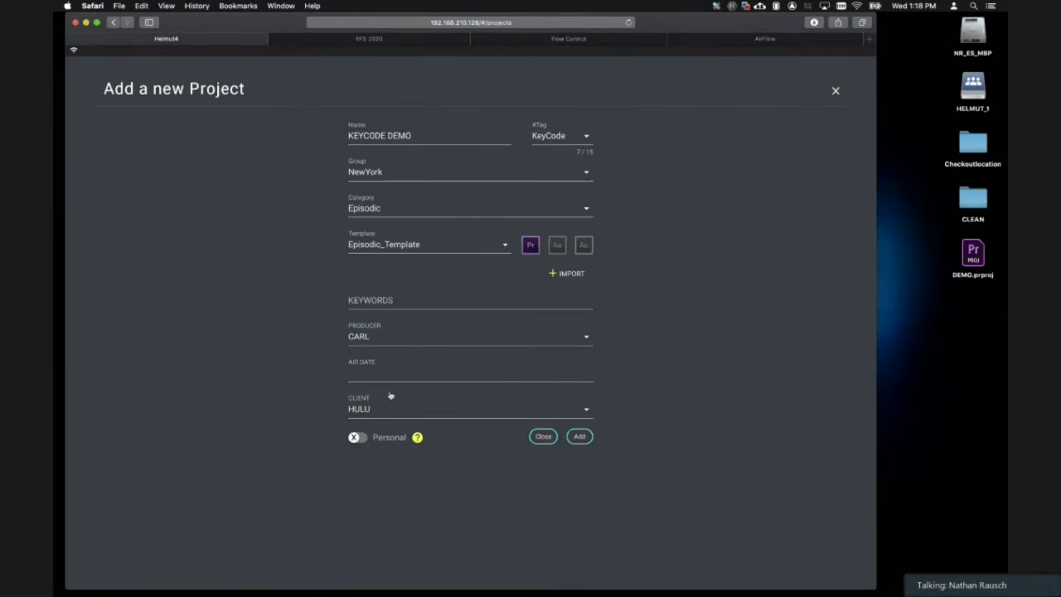
left_click(580, 437)
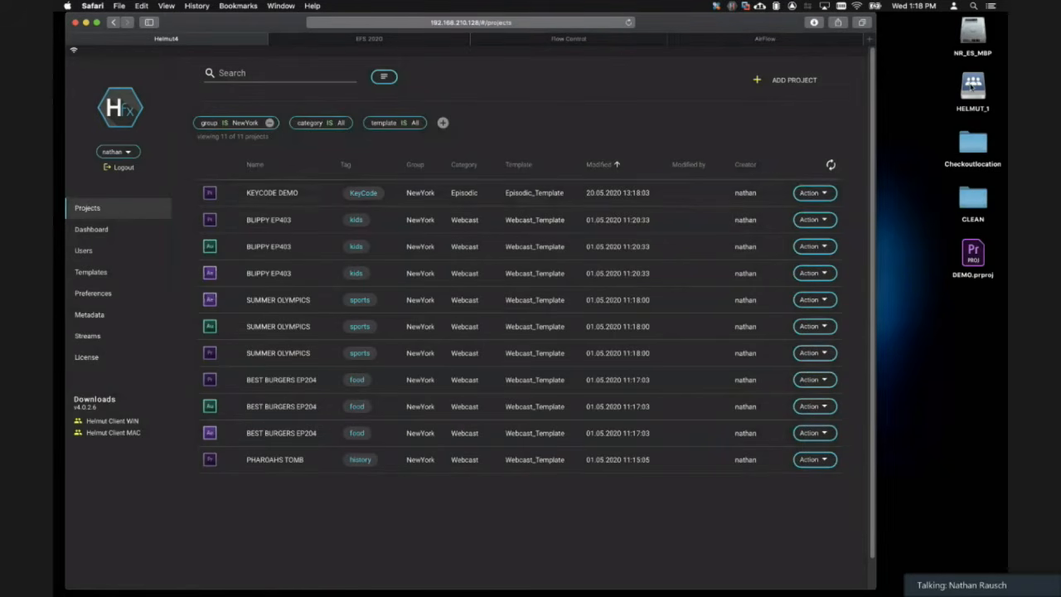
Examine the KEYCODE DEMO folder structure under HelmutFX Projects on the HELMUT_1 volume, including its project files, assets and watch folder.
double_click(971, 86)
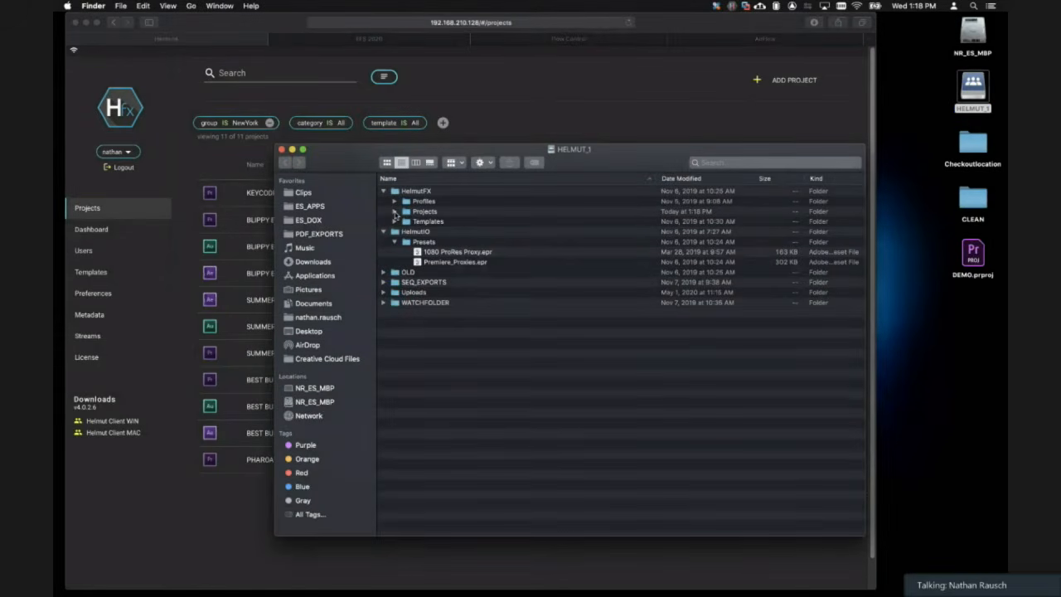
left_click(394, 212)
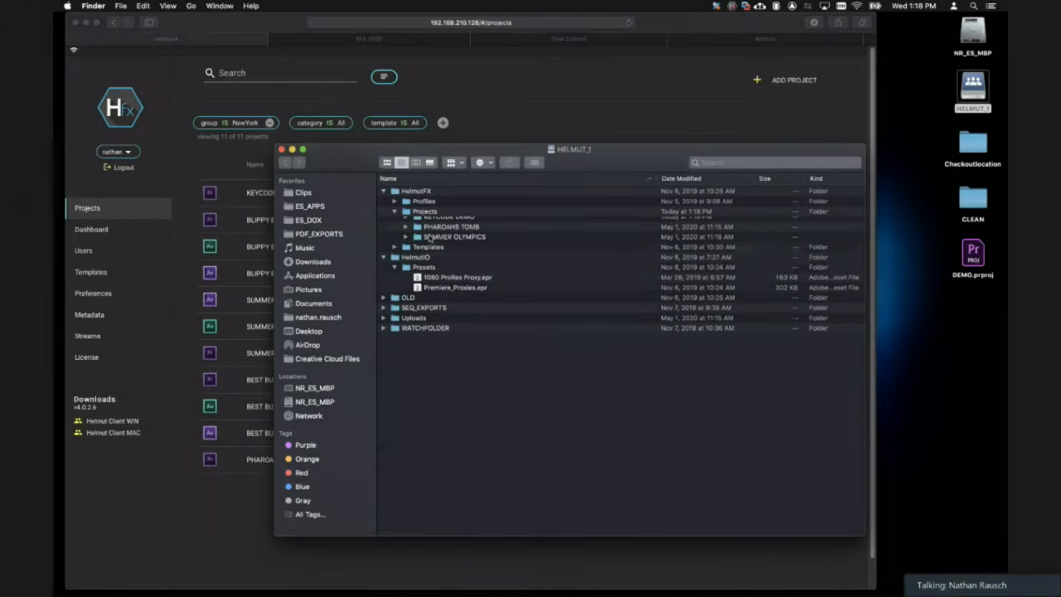
left_click(416, 242)
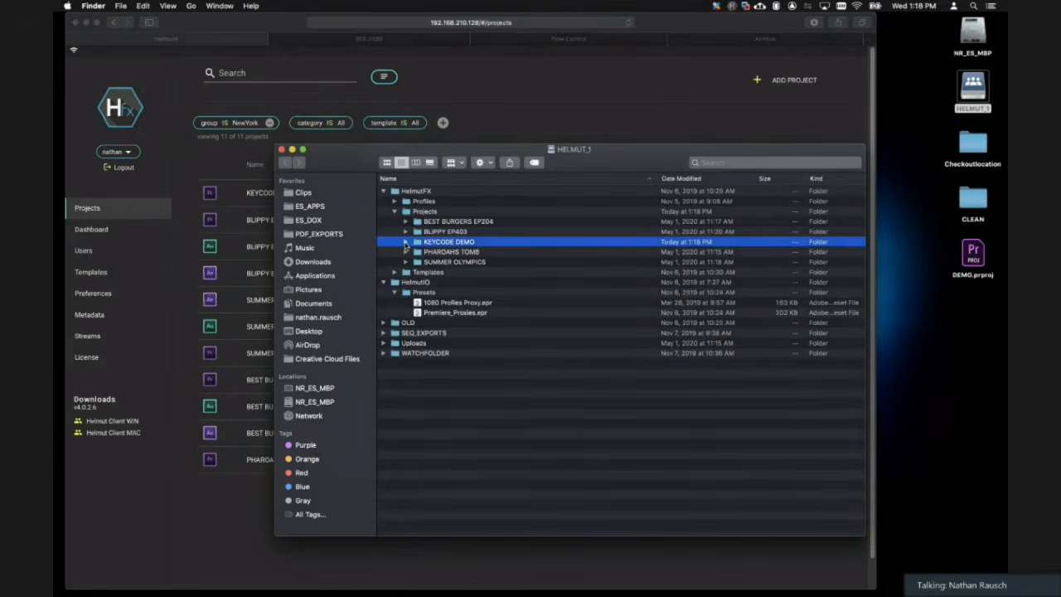
left_click(406, 242)
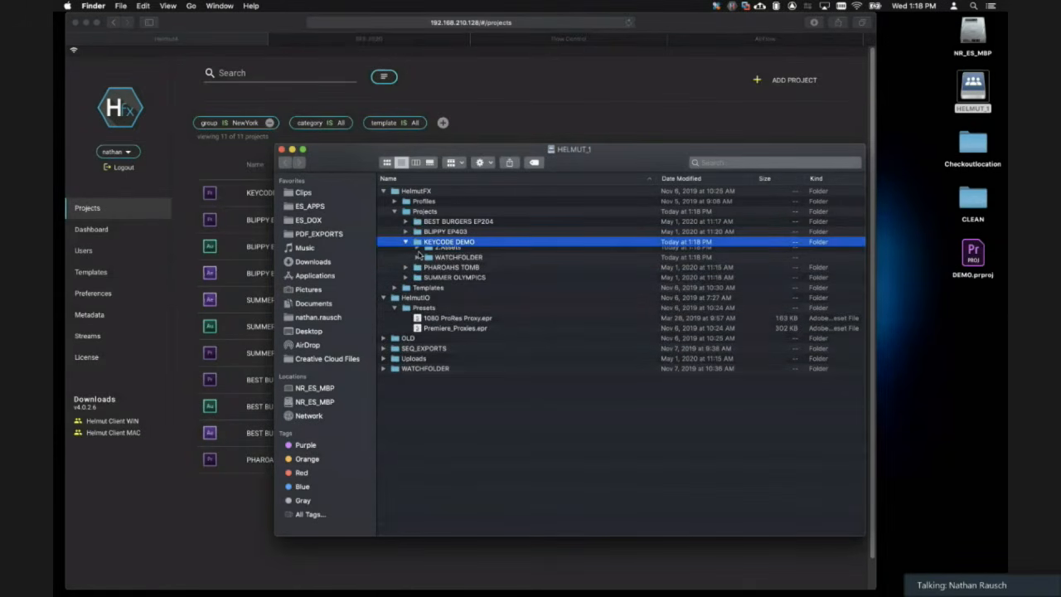
left_click(418, 260)
left_click(417, 252)
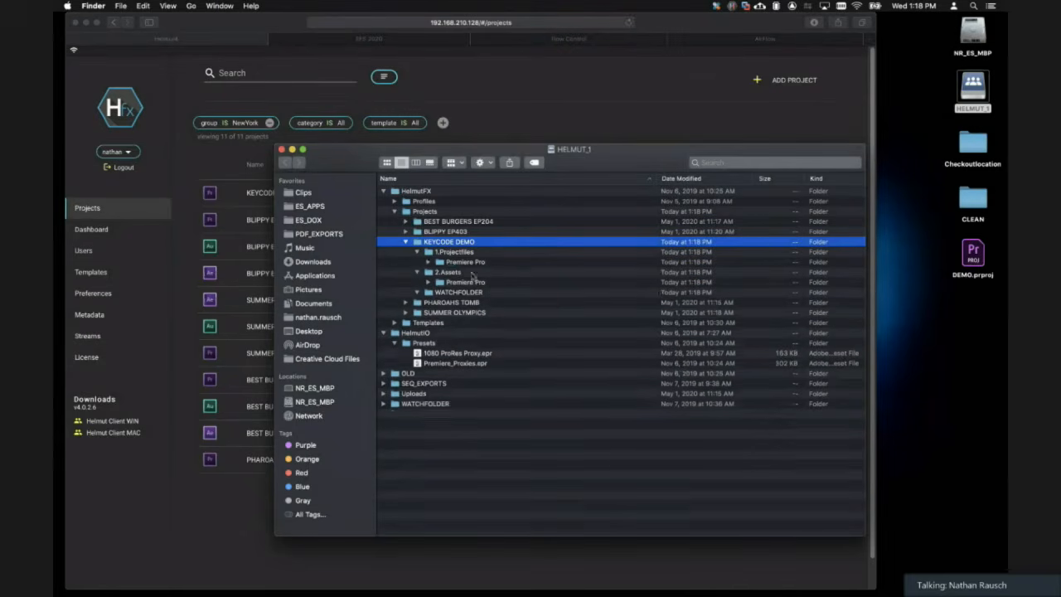
left_click(429, 262)
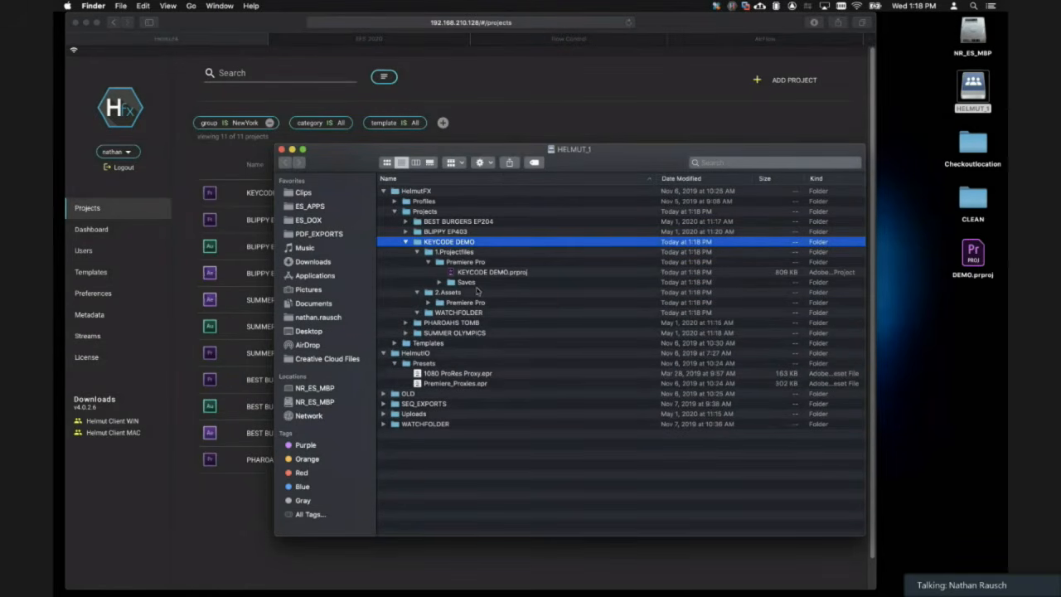
left_click_drag(489, 150, 571, 134)
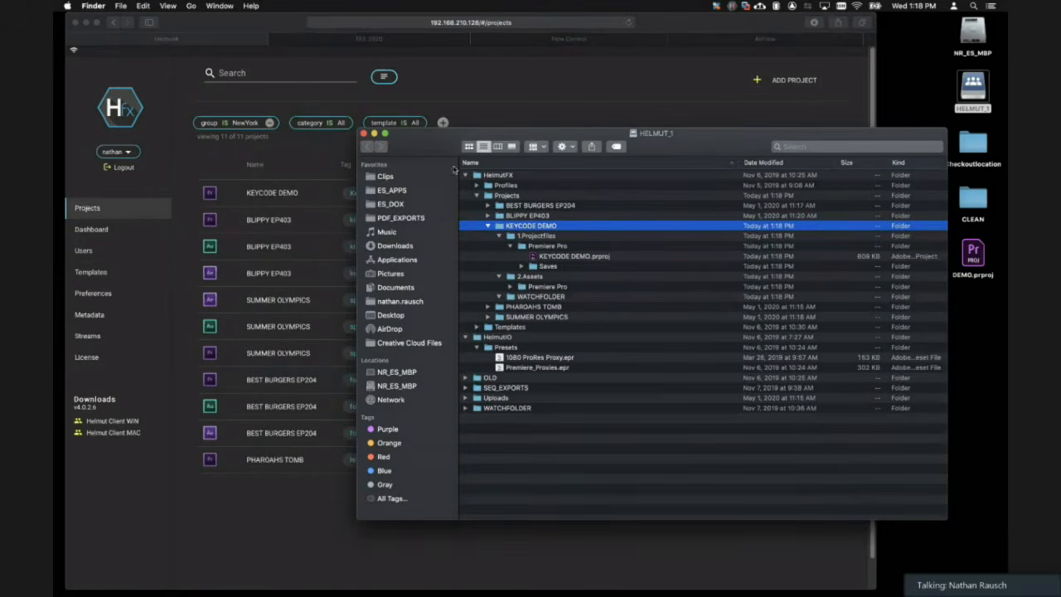
key("super+Down")
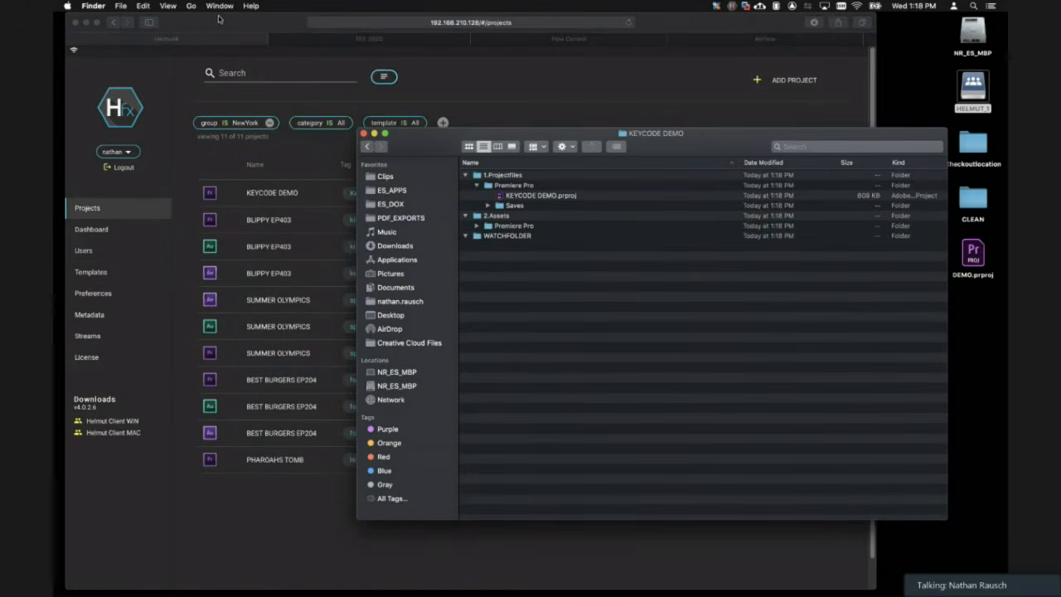
Return to HelmutFX in Safari, open the KEYCODE DEMO project in Premiere Pro and accept its scratch disk settings.
left_click(265, 192)
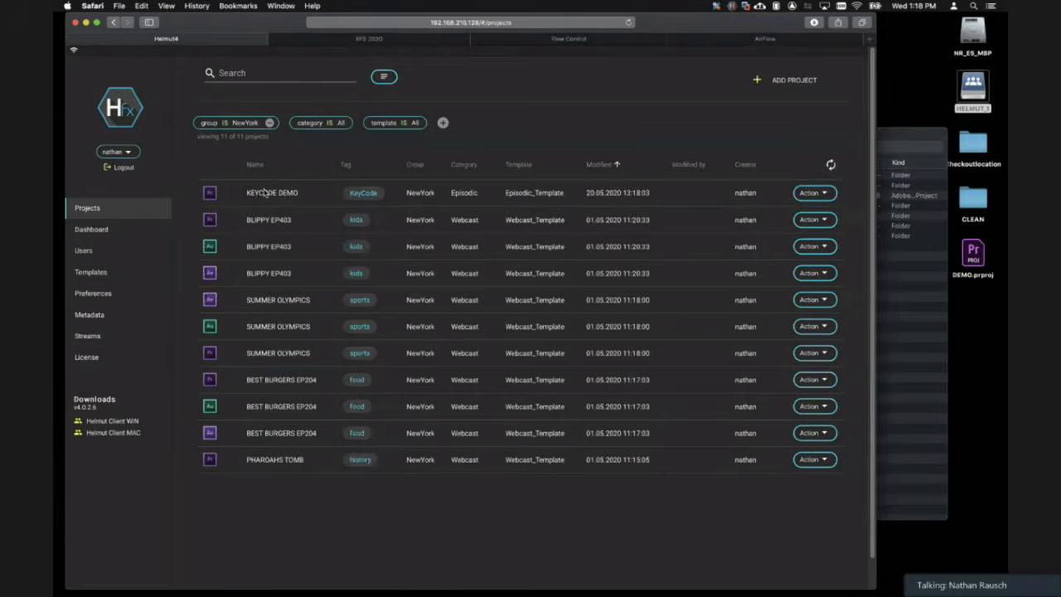
double_click(229, 197)
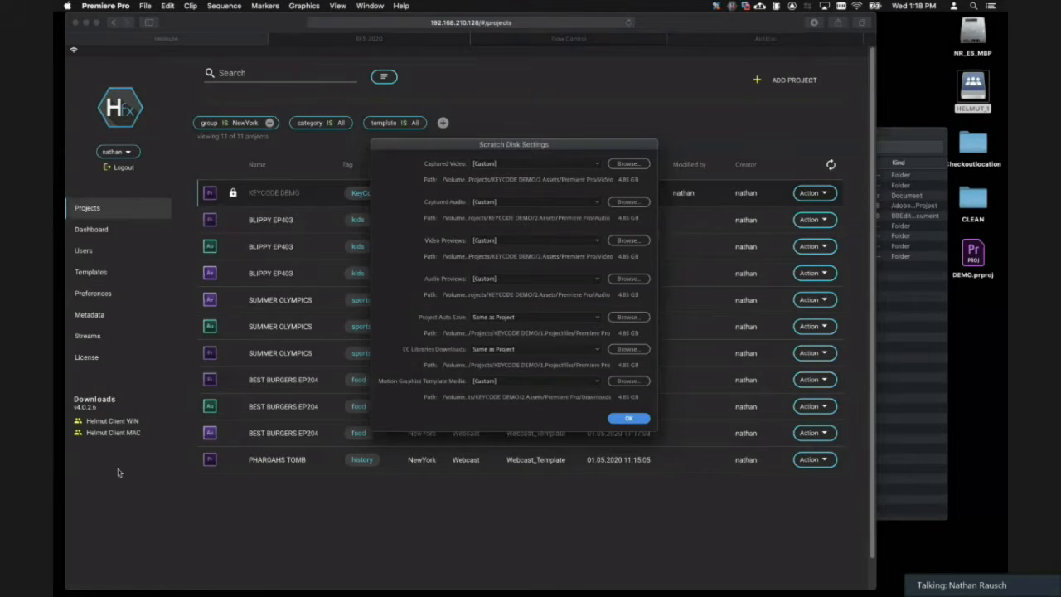
key("Return")
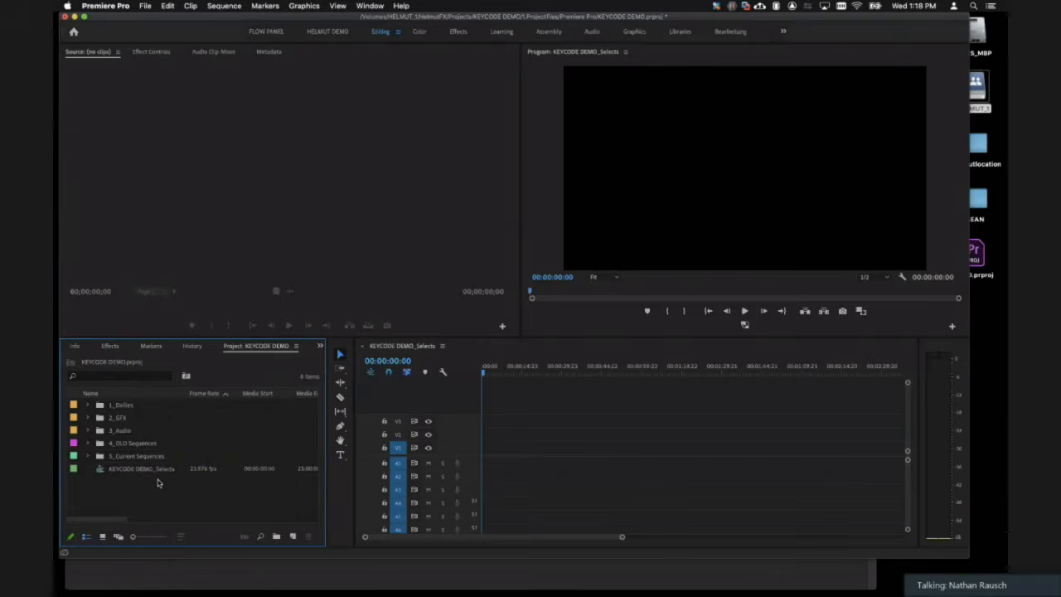
Switch back to HelmutFX, filter its streams by the CREATE_PROJECT trigger and open the Create a new Project stream in the designer.
left_click(231, 578)
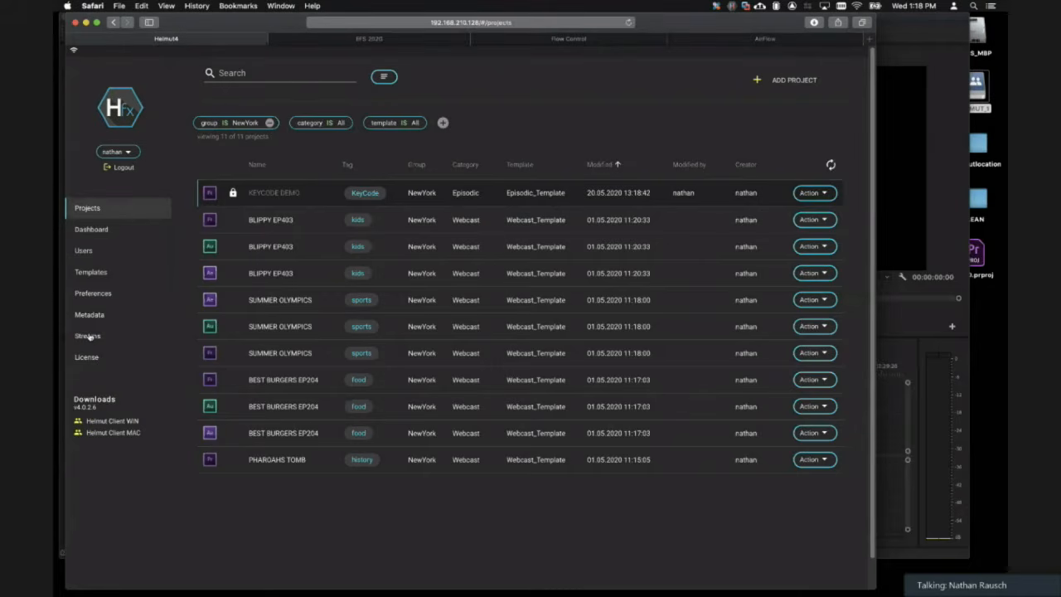
left_click(89, 336)
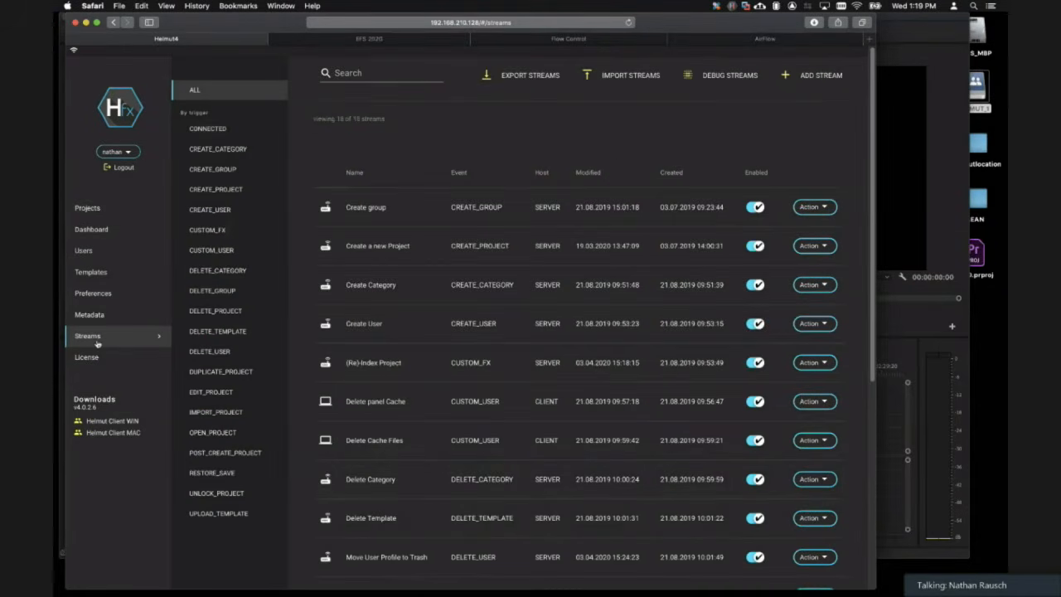
left_click(206, 130)
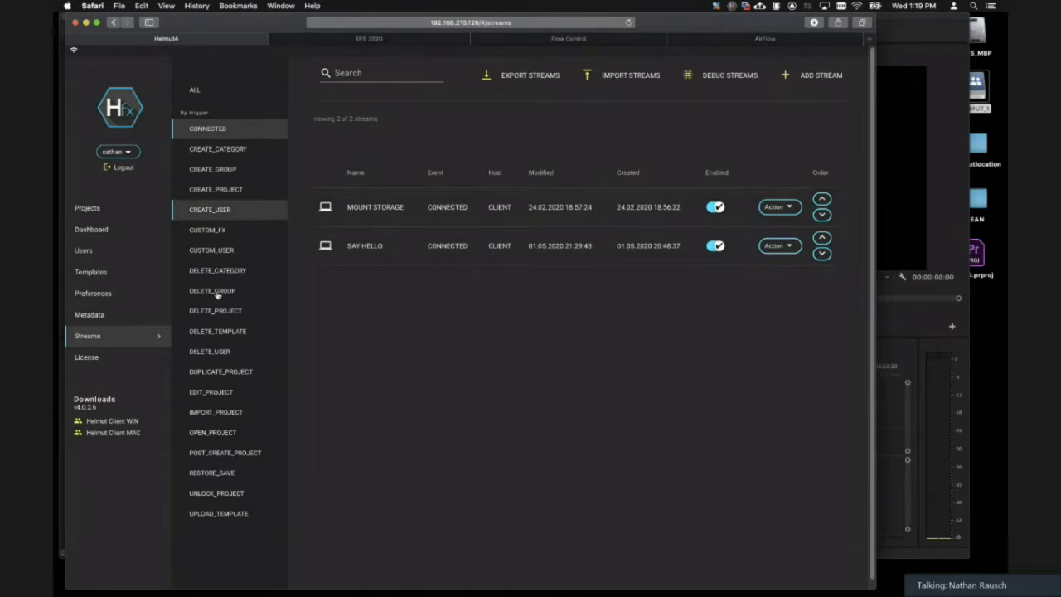
left_click(214, 190)
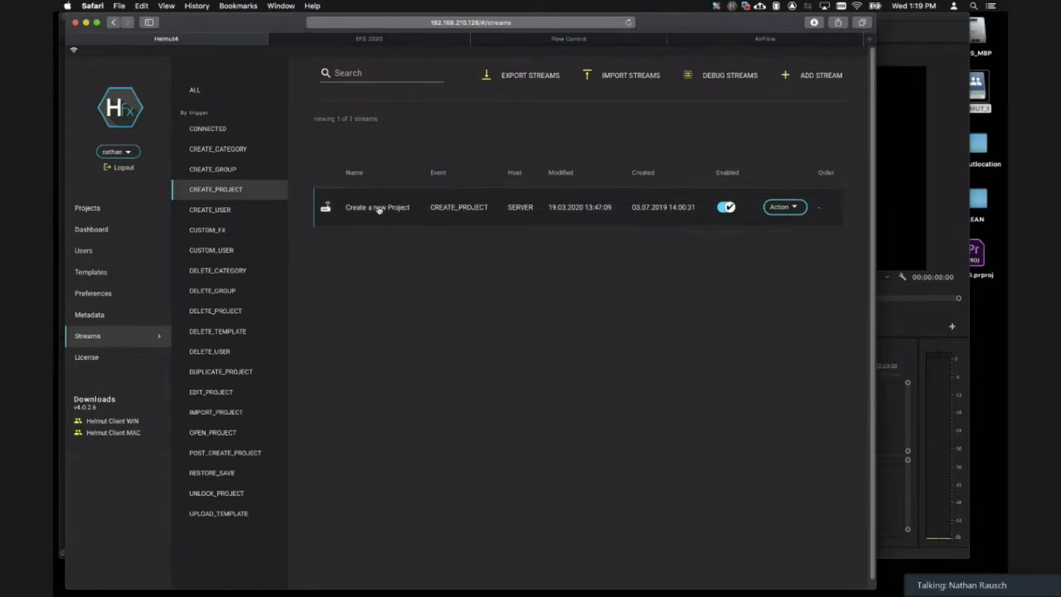
left_click(377, 208)
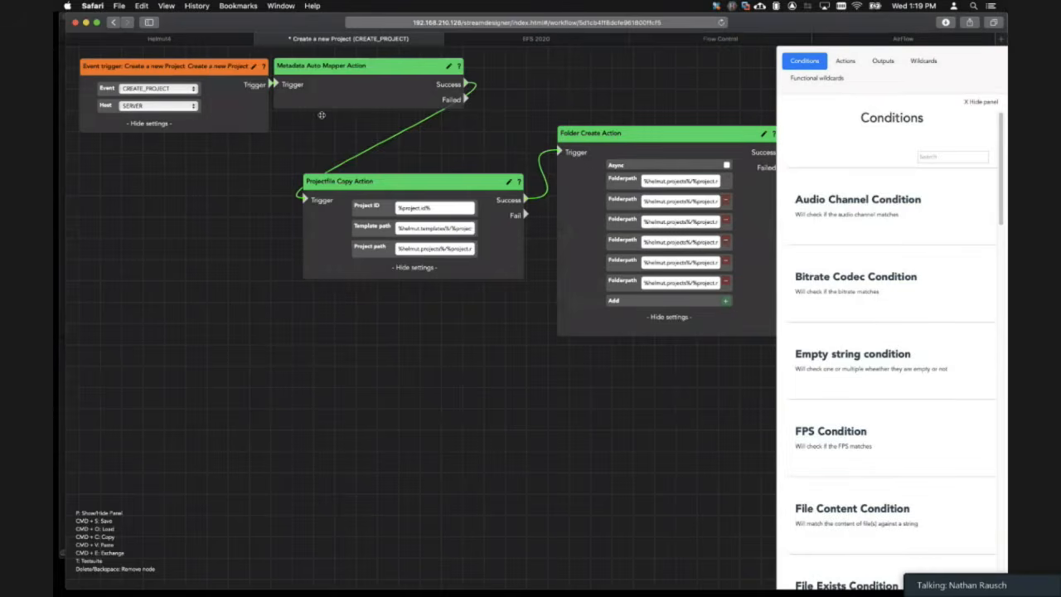
Examine the stream's nodes from project file copying and folder creation through Premiere path settings to Flow path creation, and close the stream.
left_click_drag(386, 310, 290, 327)
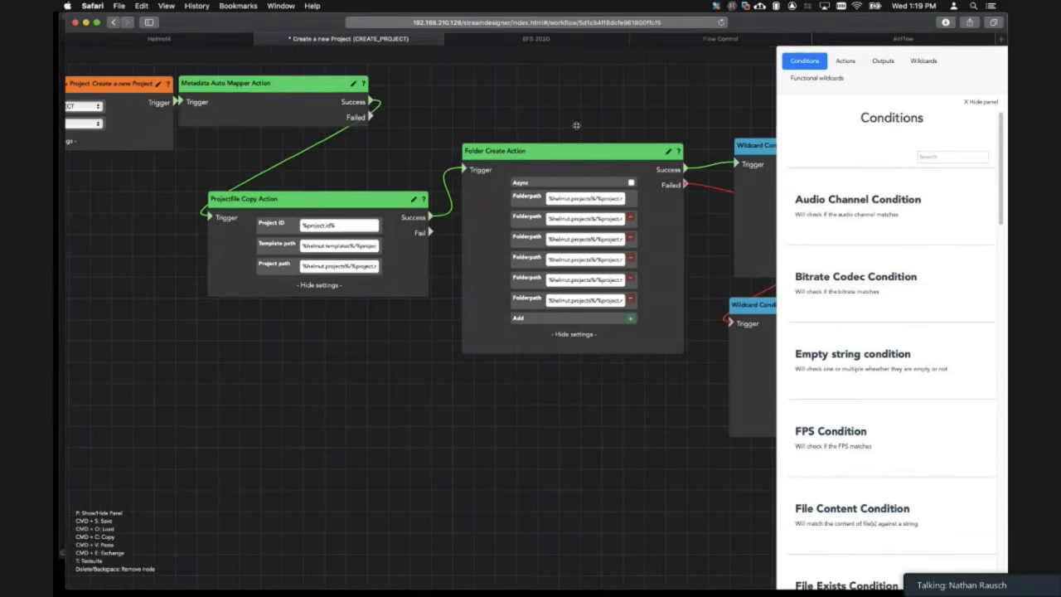
left_click_drag(571, 118, 379, 113)
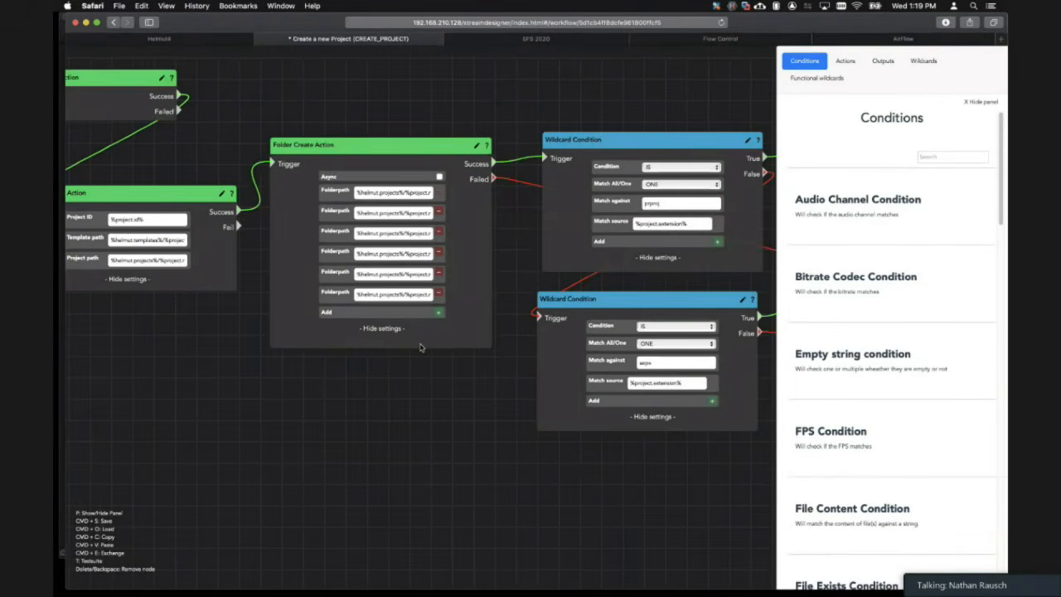
scroll(444, 343, "right", 6)
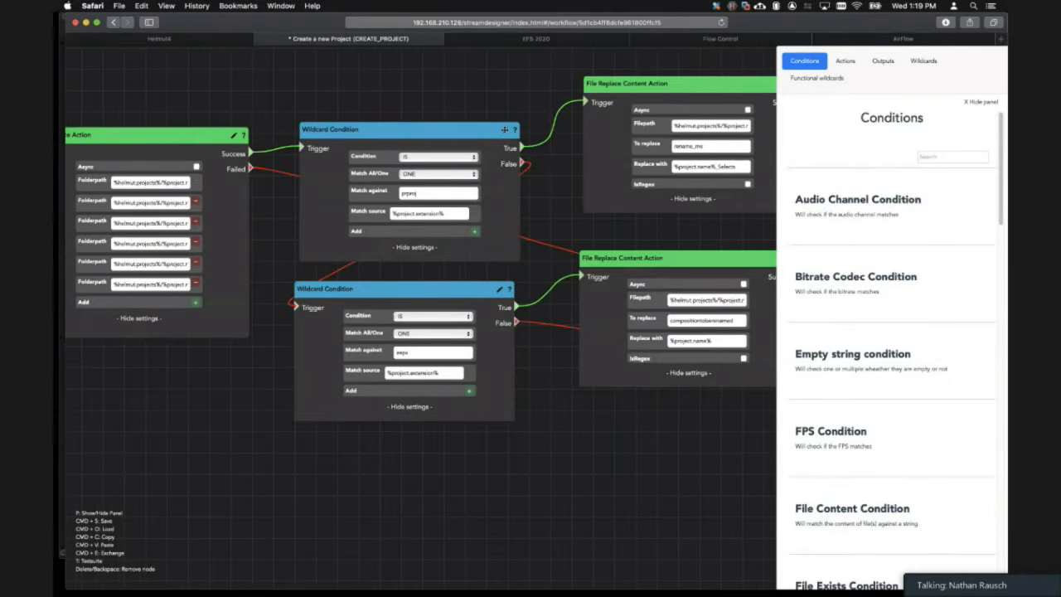
scroll(504, 129, "right", 1)
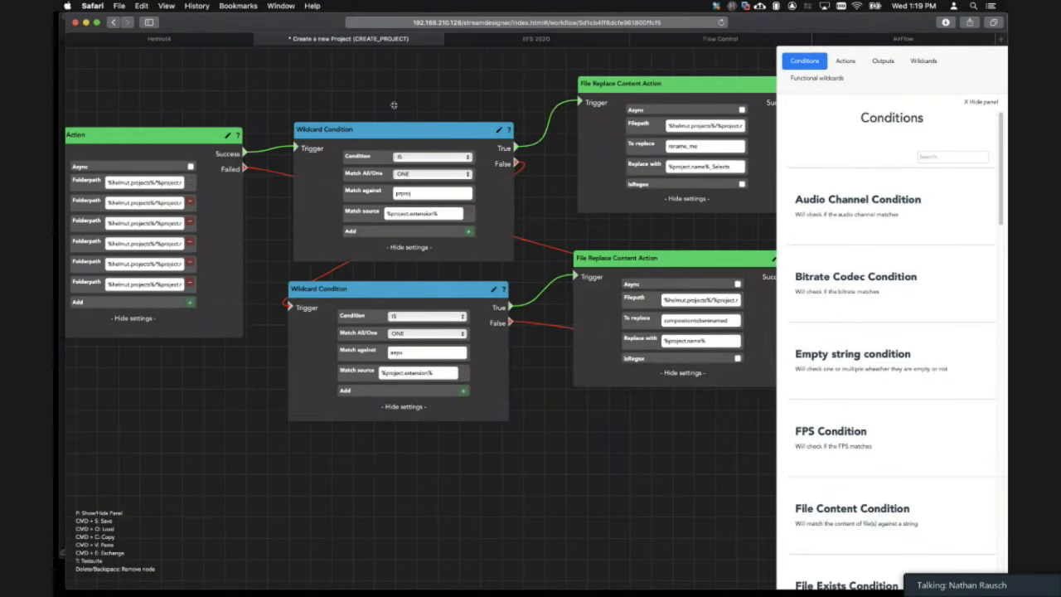
scroll(306, 109, "right", 10)
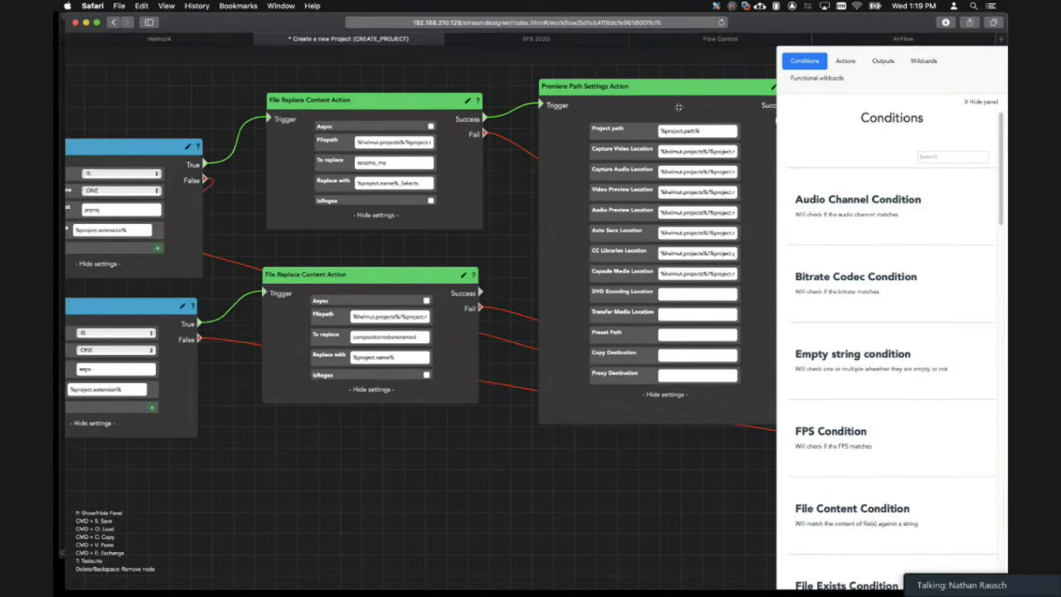
scroll(695, 106, "right", 7)
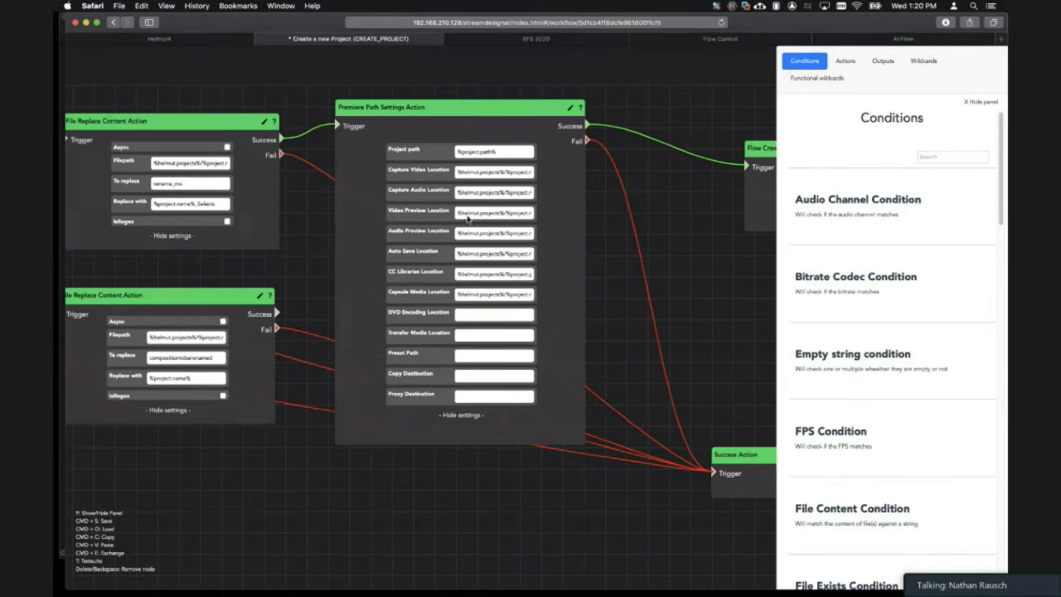
scroll(514, 191, "right", 8)
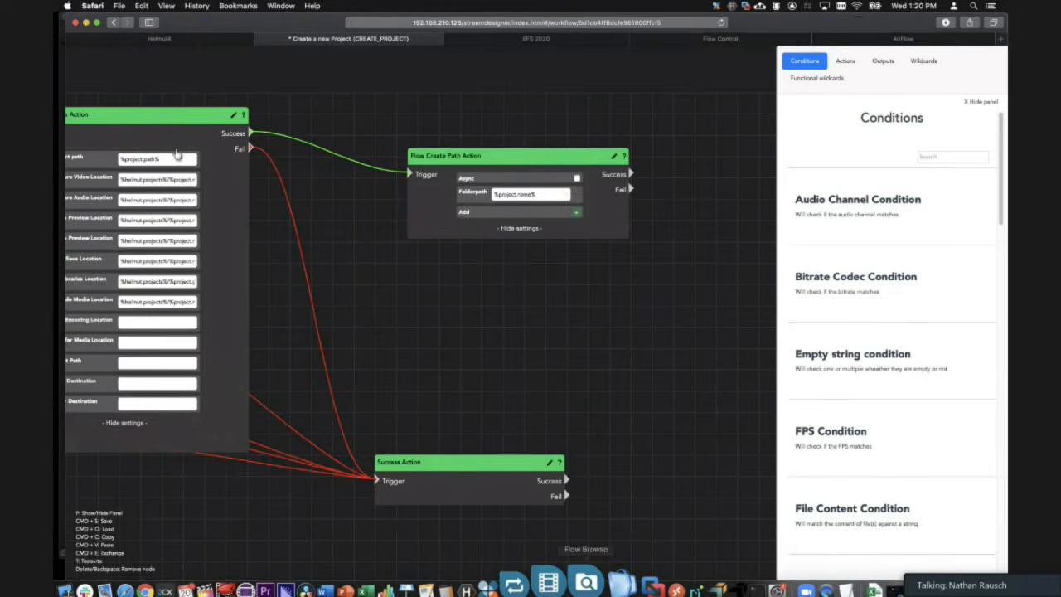
left_click(74, 21)
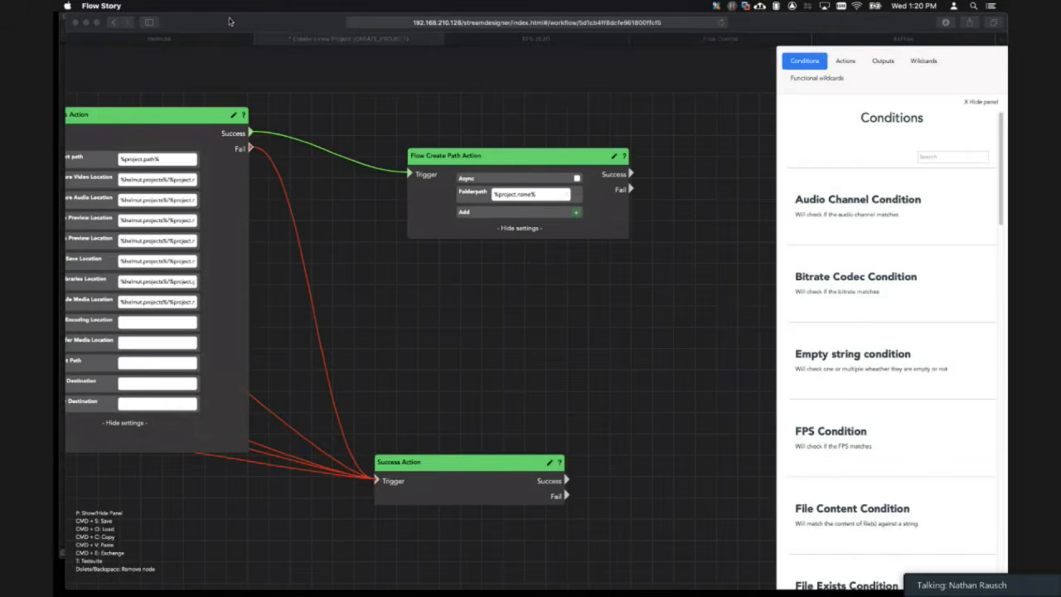
left_click(252, 35)
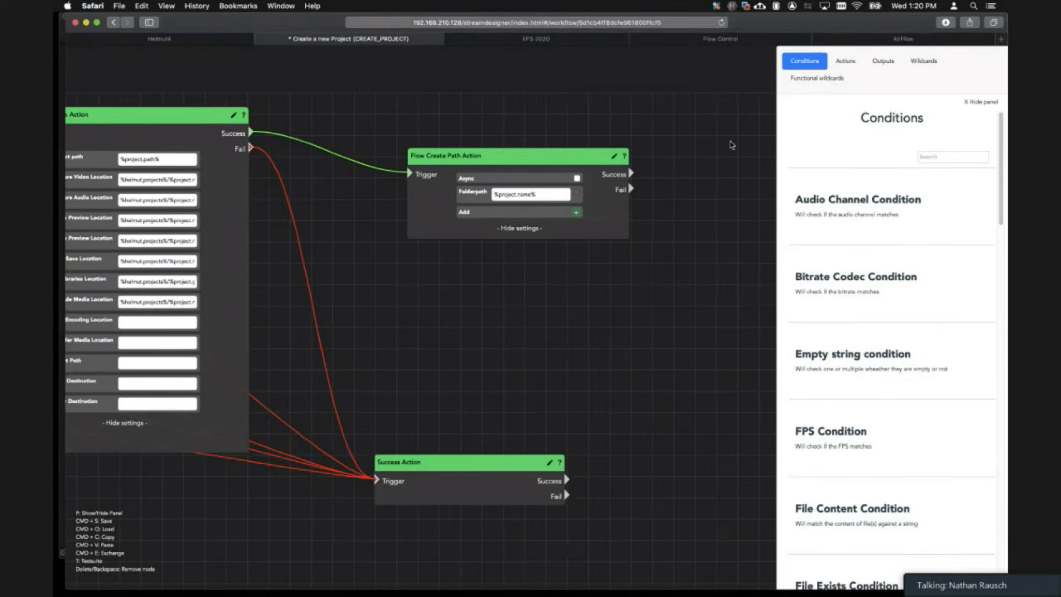
left_click(262, 38)
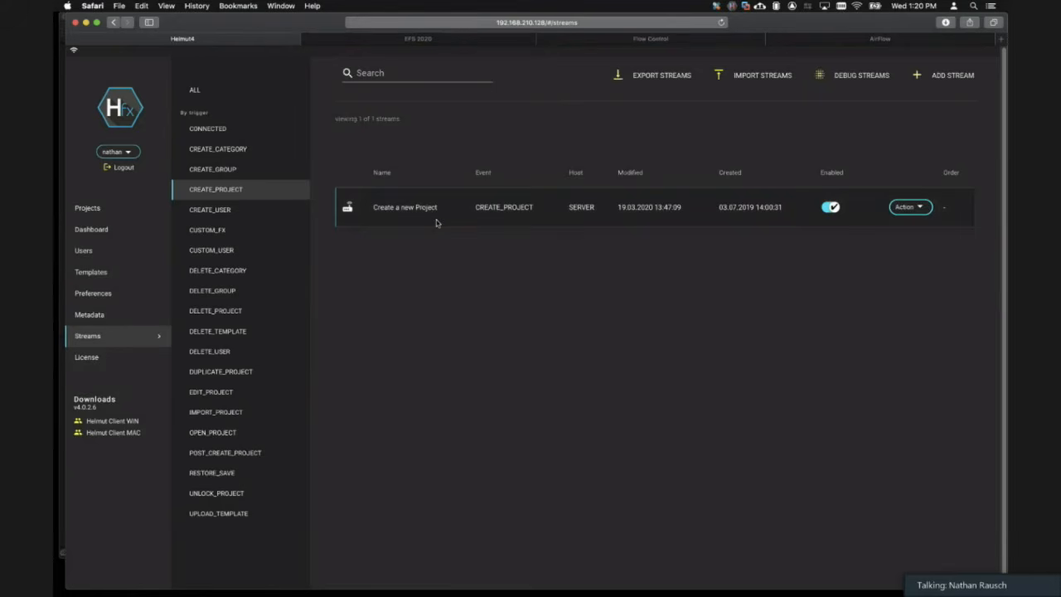
Switch from HelmutFX to HelmutIO and review its streams and their import, export and watch folder triggers.
mouse_move(120, 107)
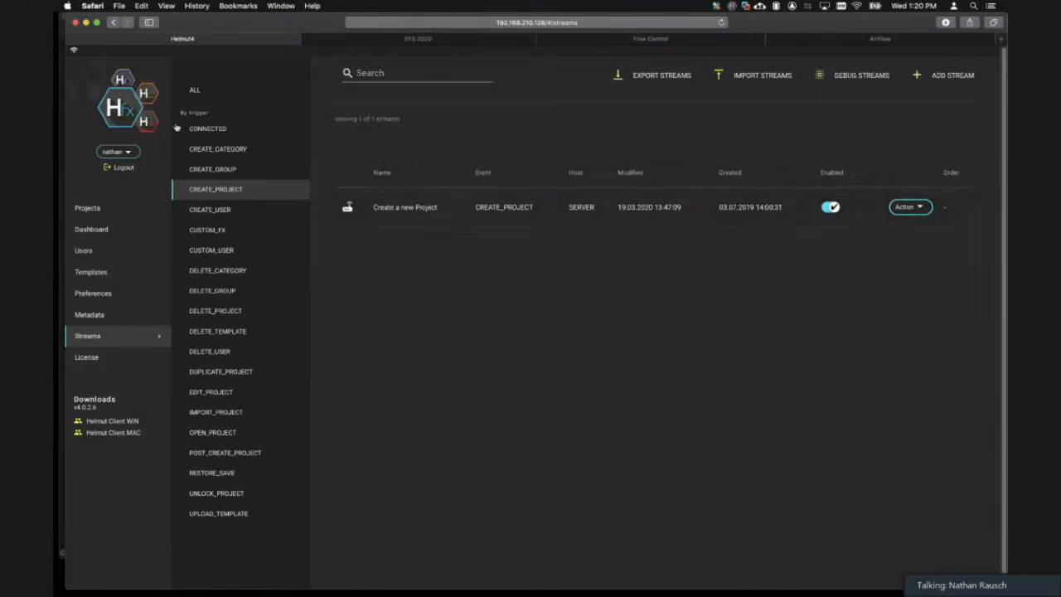
left_click(120, 72)
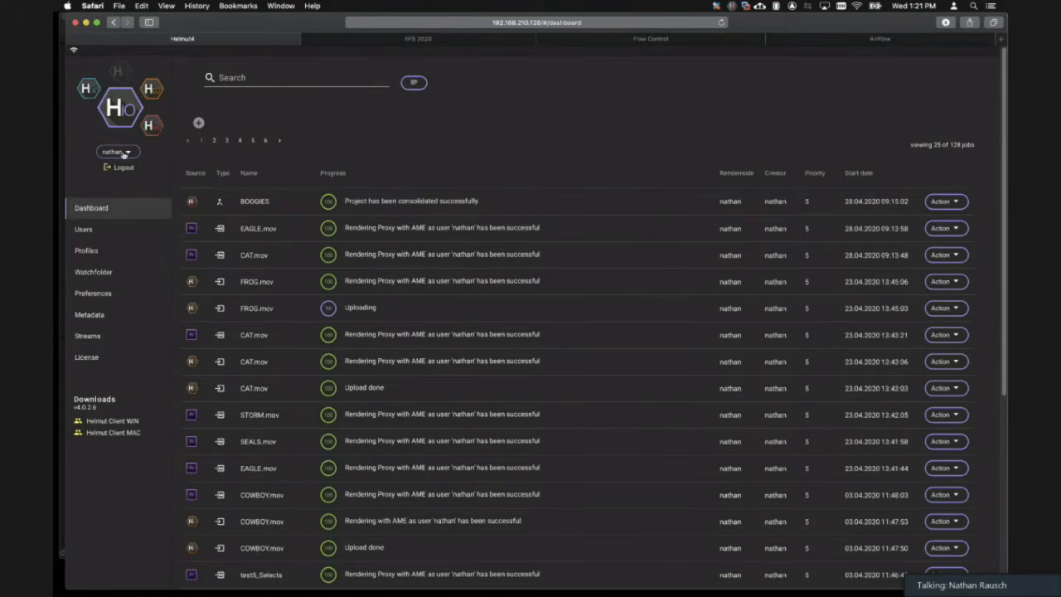
left_click(88, 335)
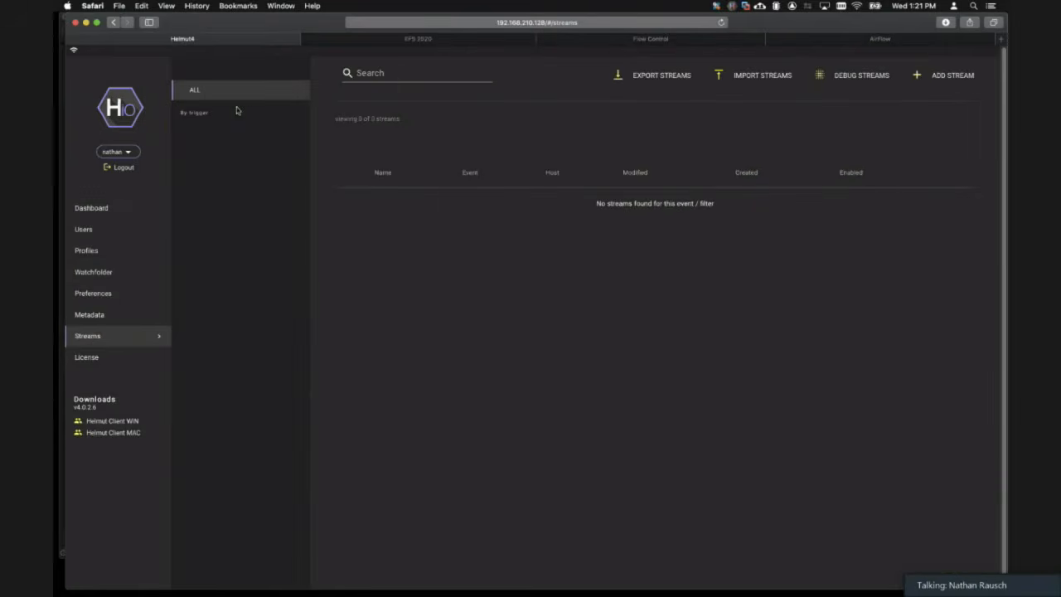
left_click(213, 209)
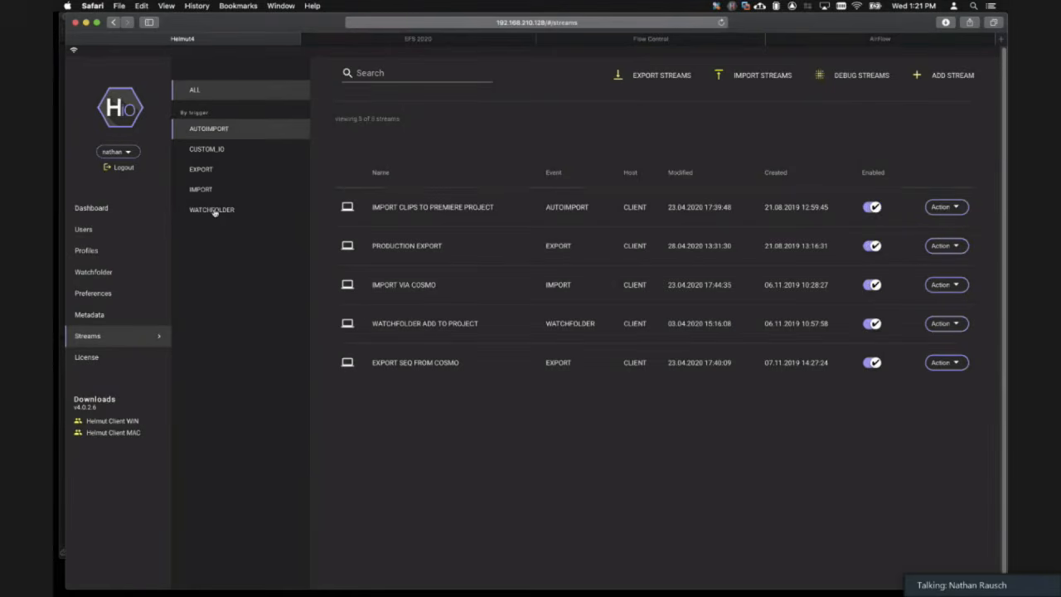
left_click(217, 130)
left_click(212, 191)
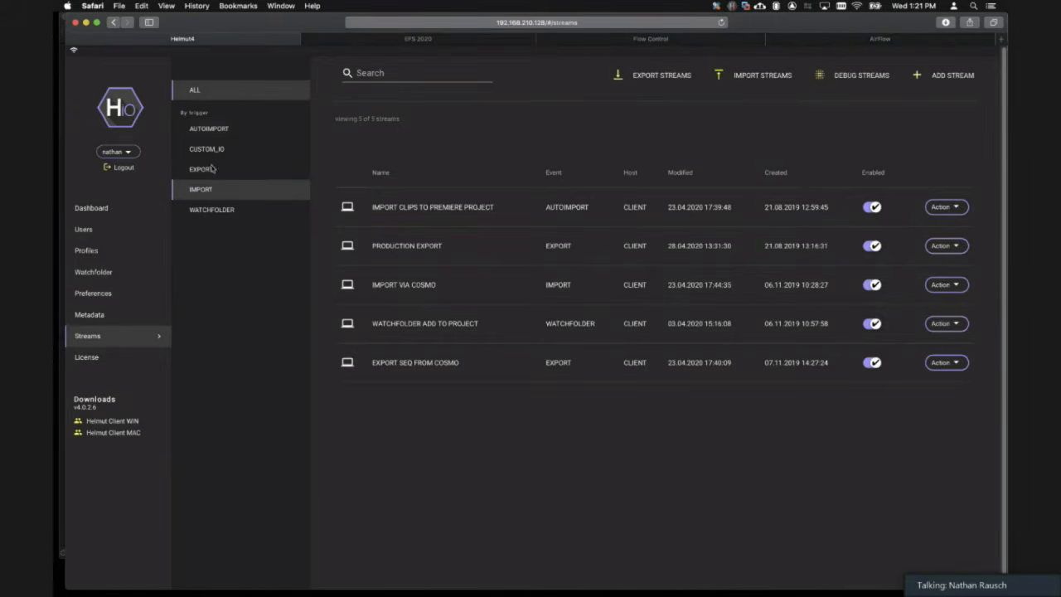
Switch to Premiere Pro and show the Helmut4 dashboard in the HELMUT DEMO workspace.
left_click(86, 23)
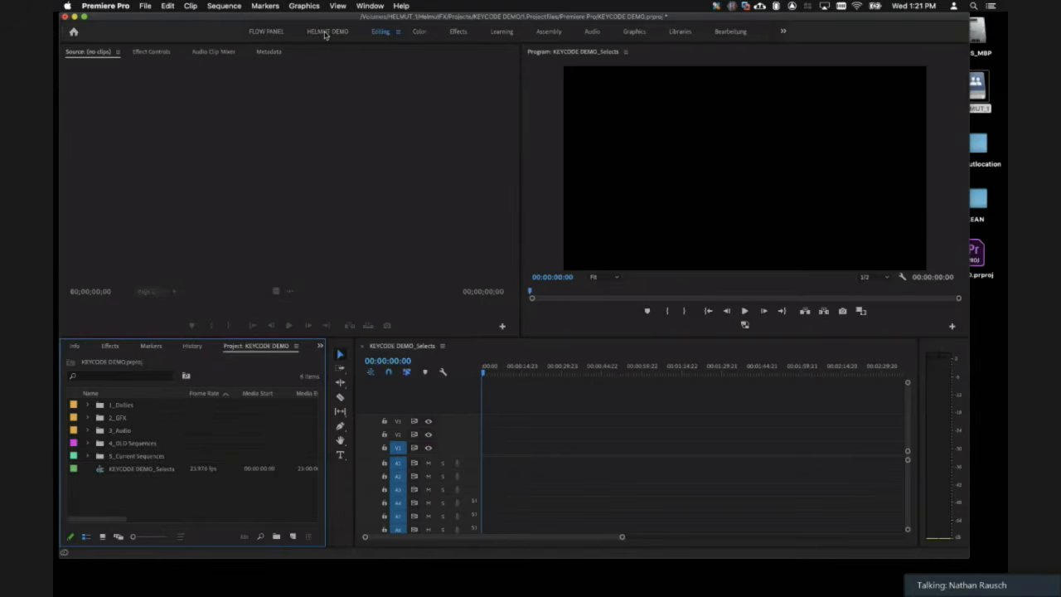
left_click(325, 32)
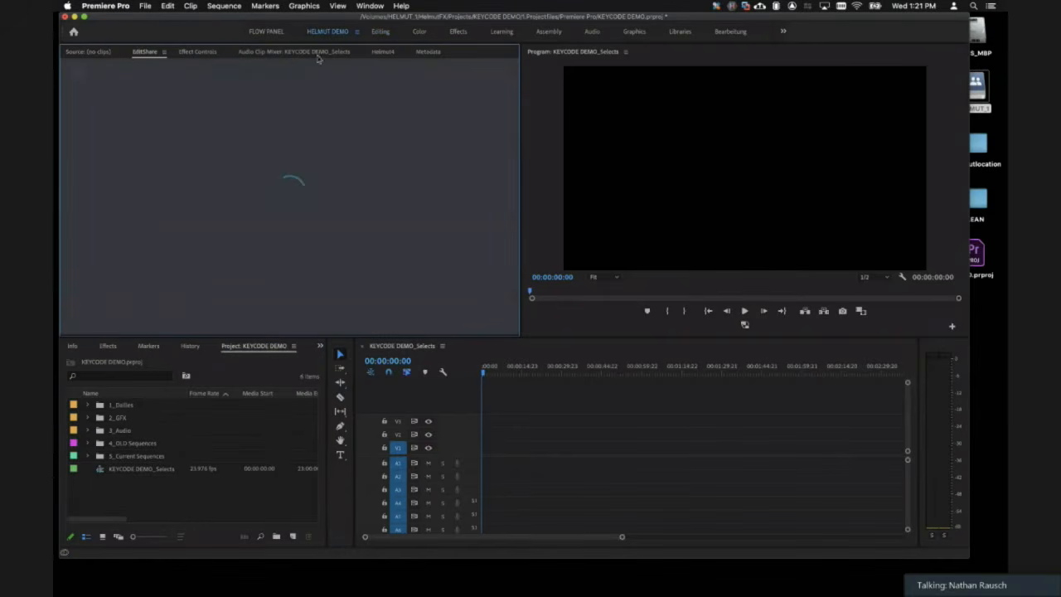
left_click(382, 52)
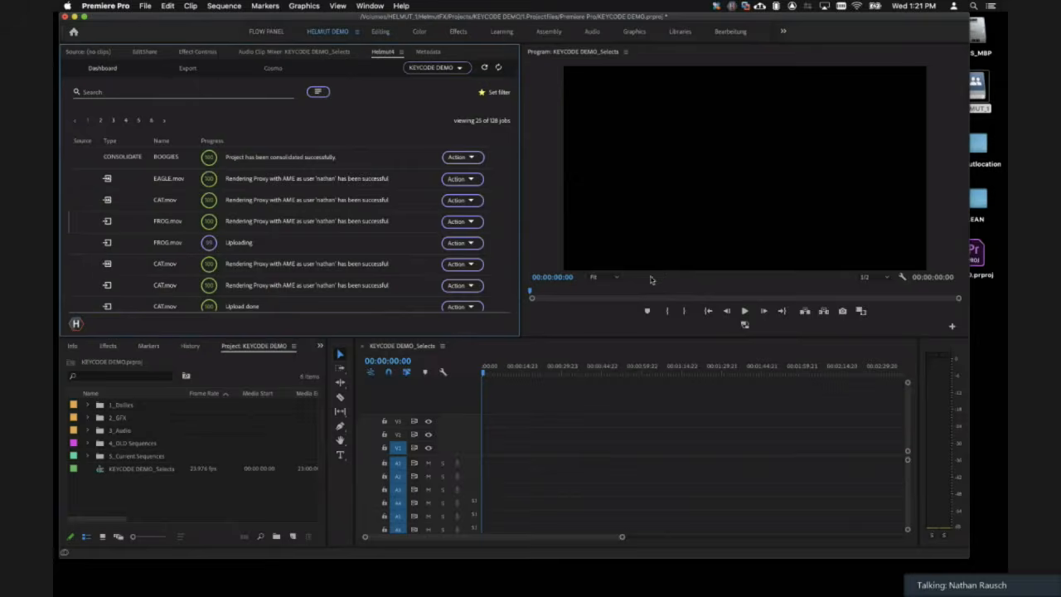
Import BEAR.mov and CAT.mov from the XDcam_EX folder into the KEYCODE DEMO project and expand the 1_Dailies bin.
key("super+Tab")
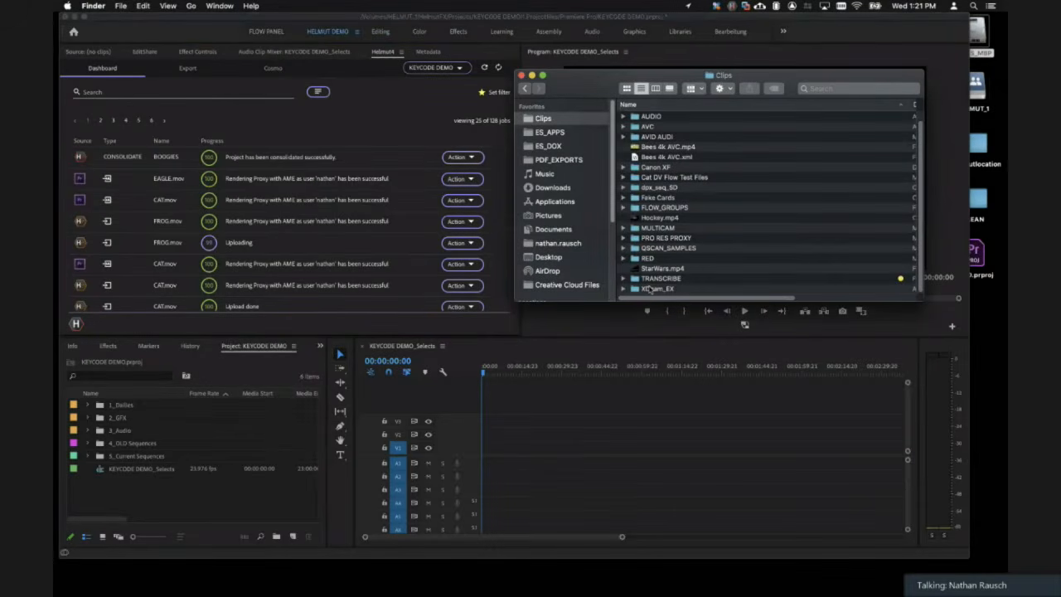
double_click(651, 288)
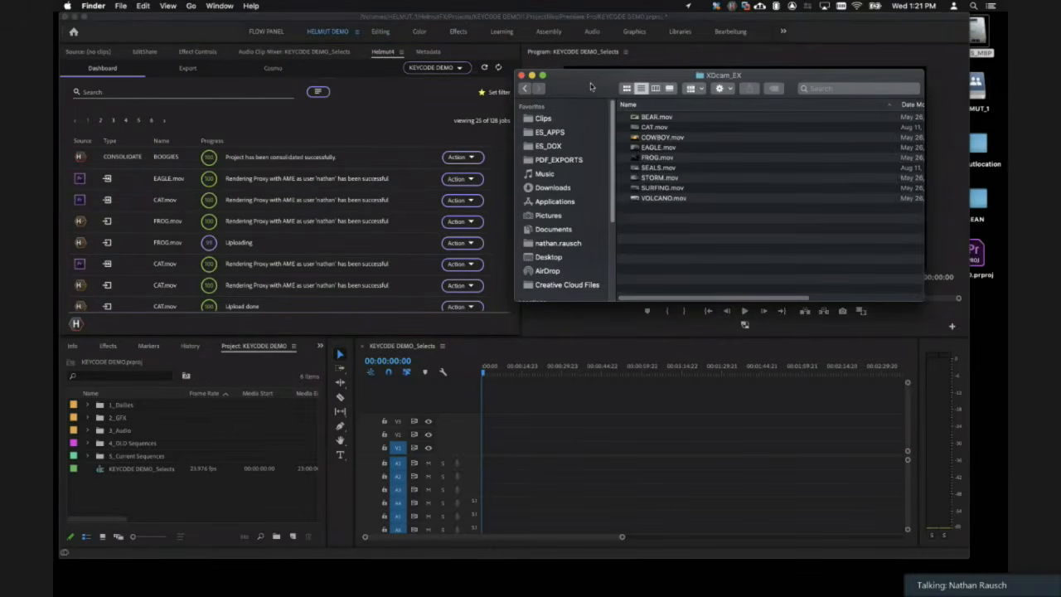
left_click_drag(581, 86, 655, 80)
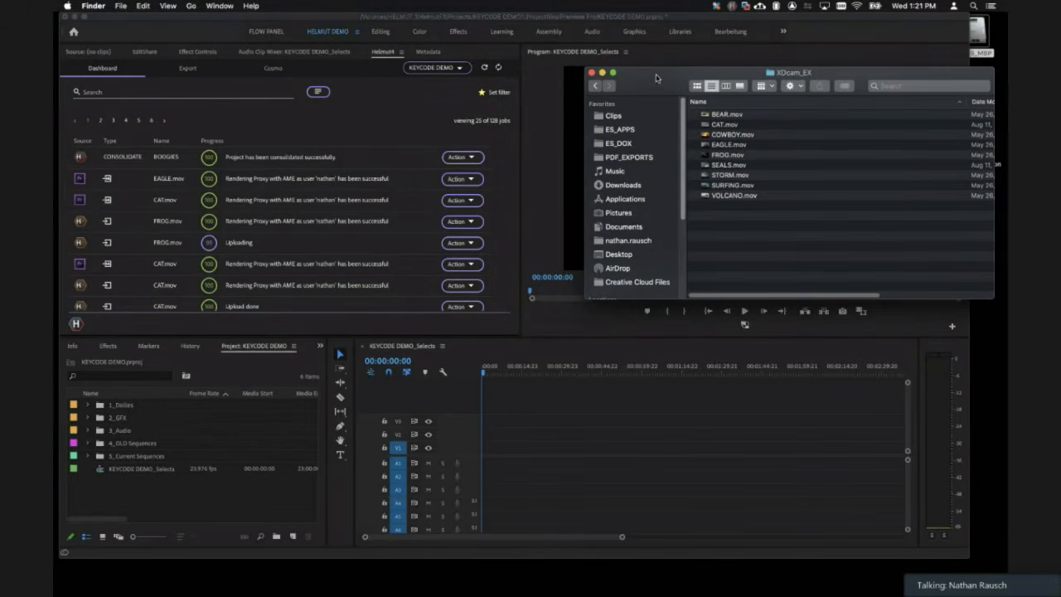
left_click(706, 116)
left_click(708, 125, "shift")
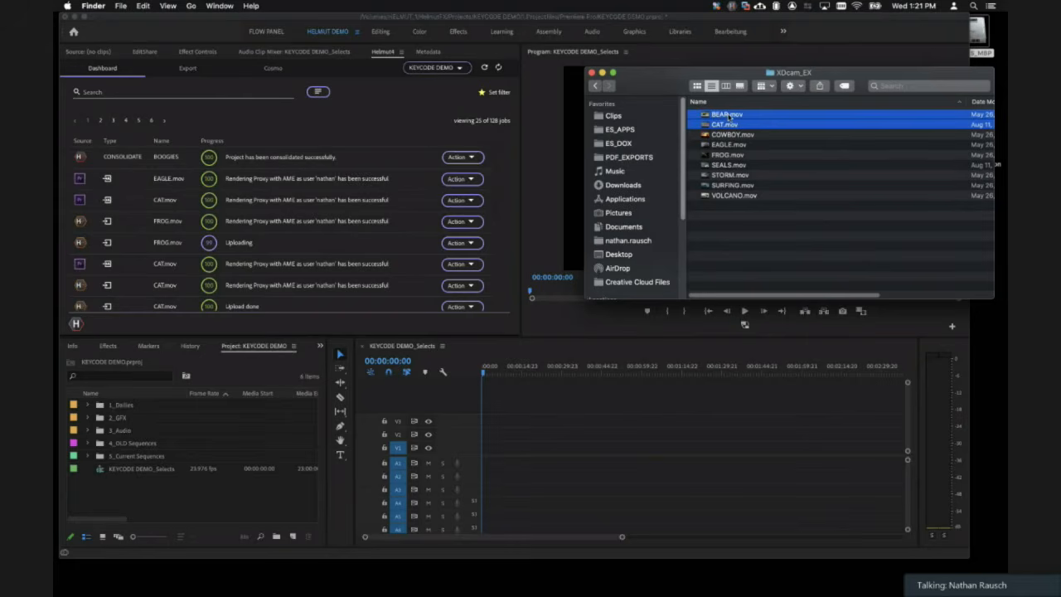
left_click_drag(174, 501, 98, 489)
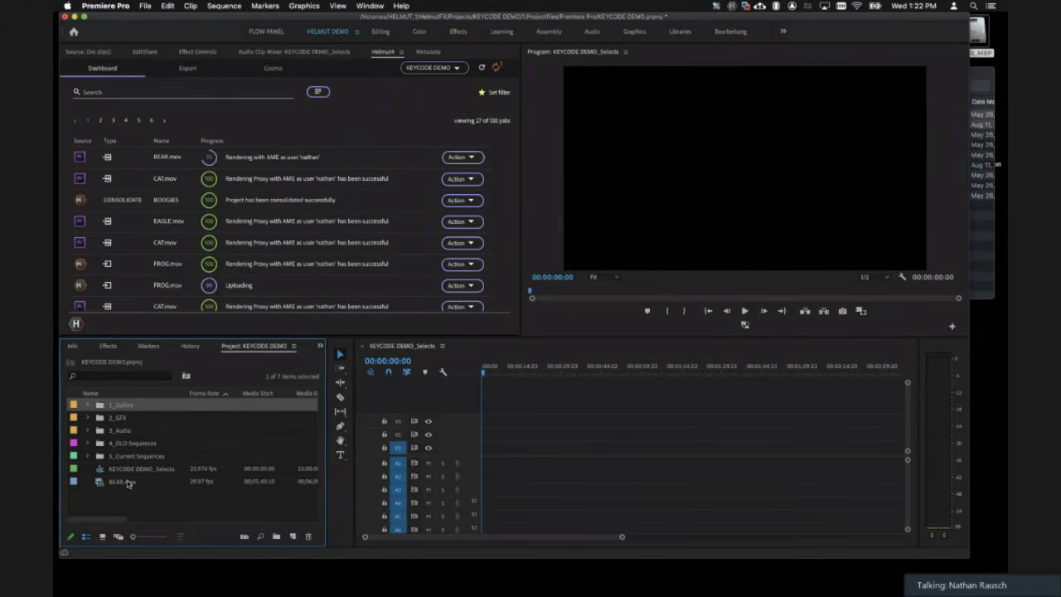
left_click(87, 406)
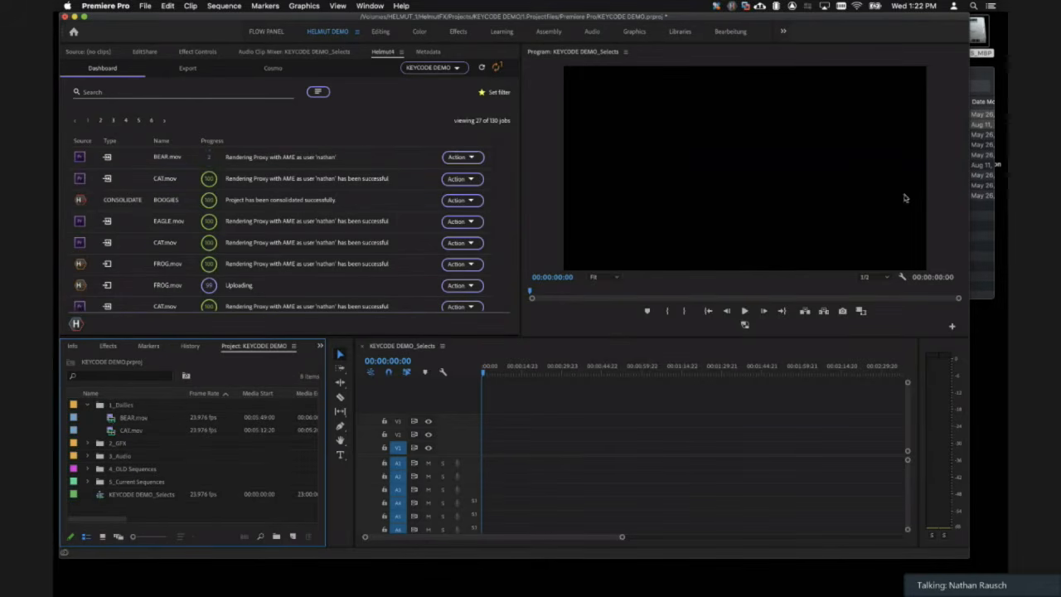
Open the HELMUT_1 volume in Finder and inspect the KEYCODE DEMO project's 2.Assets > Premiere Pro > Video folder for the originals and proxies.
left_click_drag(981, 72, 914, 84)
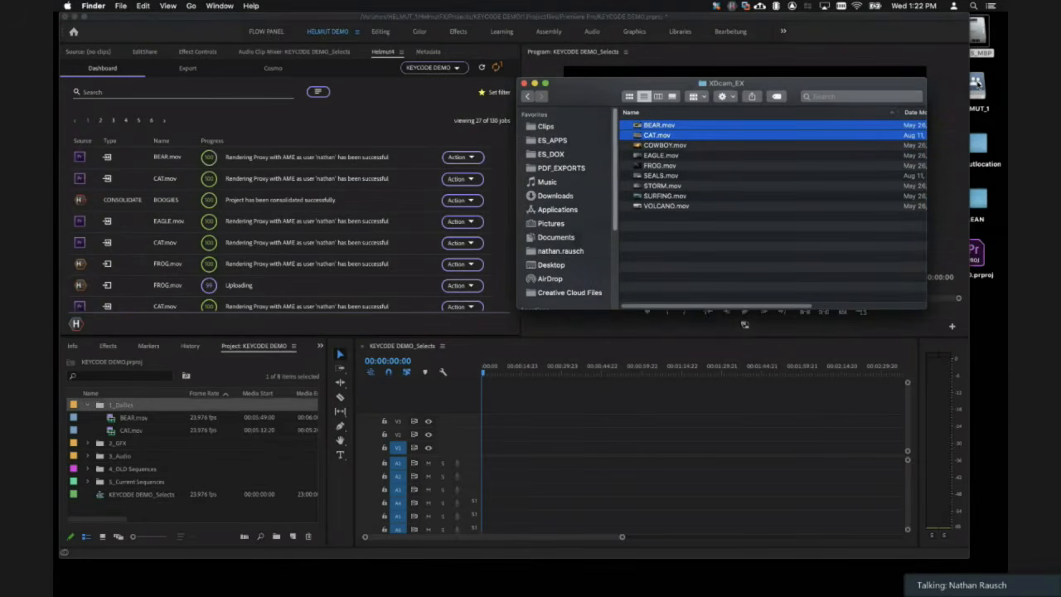
double_click(976, 83)
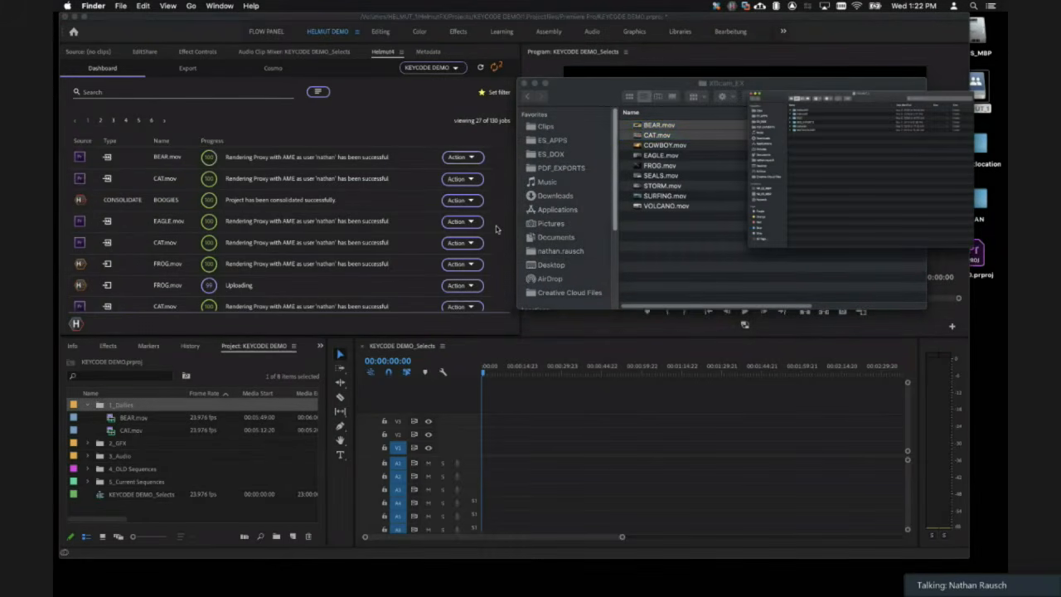
left_click(527, 225)
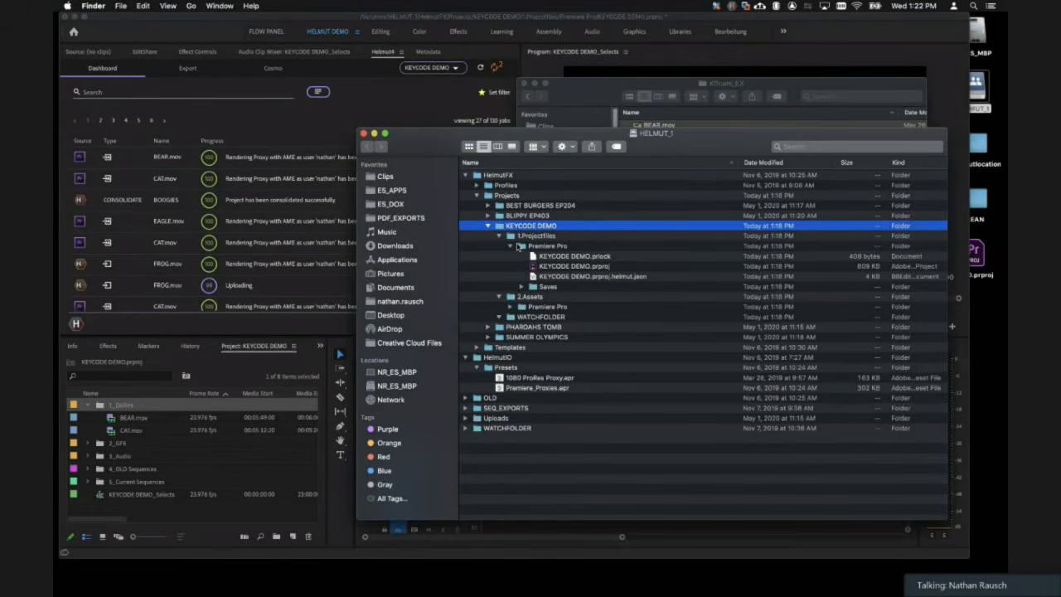
left_click(510, 307)
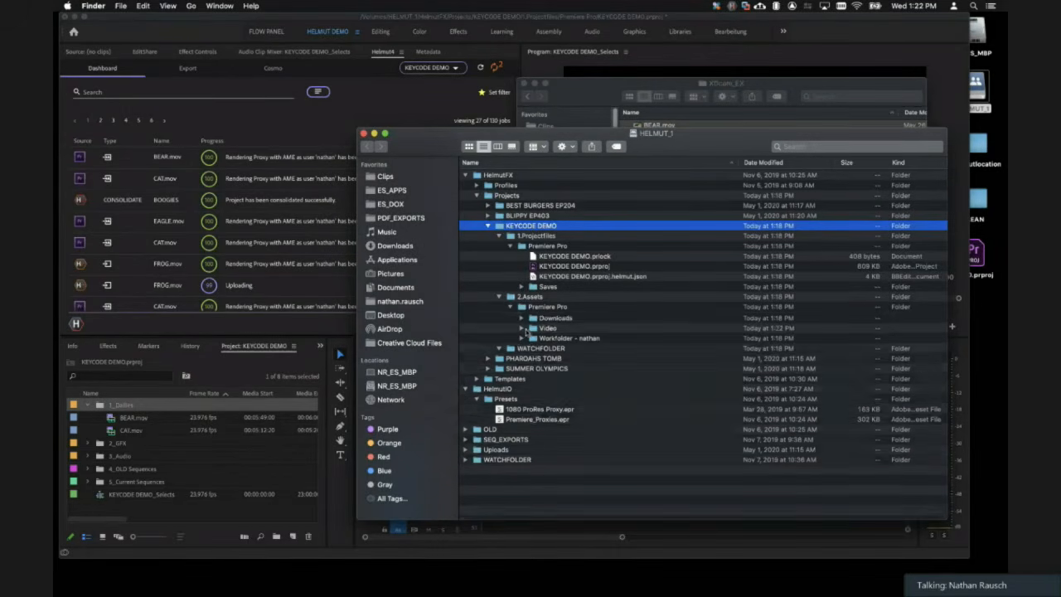
left_click(520, 336)
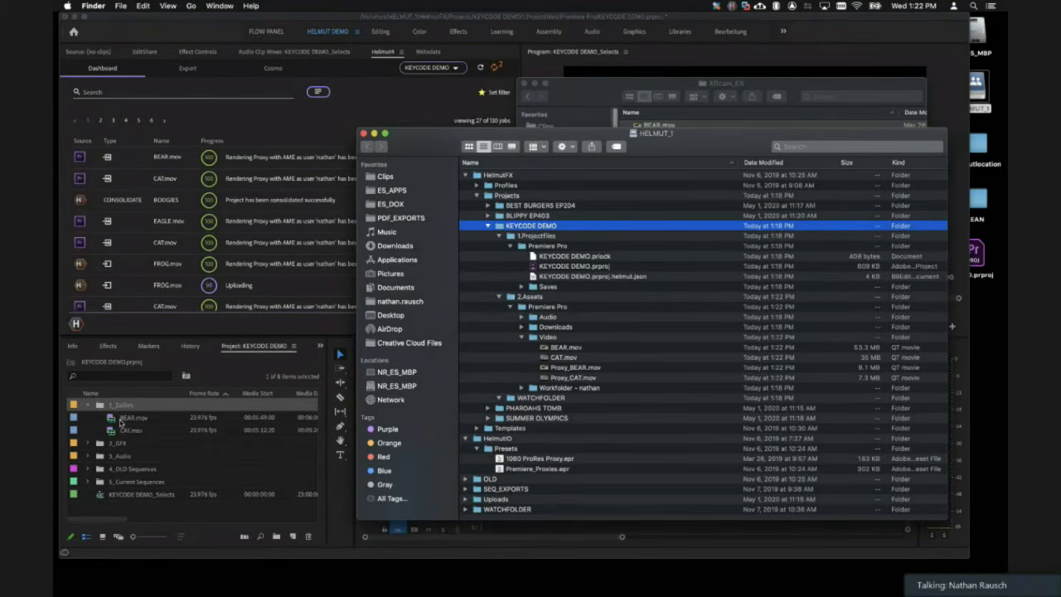
Return to Premiere Pro, place BEAR.mov and CAT.mov in the KEYCODE DEMO_Selects sequence, and toggle proxies on the frame at 00:00:14:00.
left_click(120, 422)
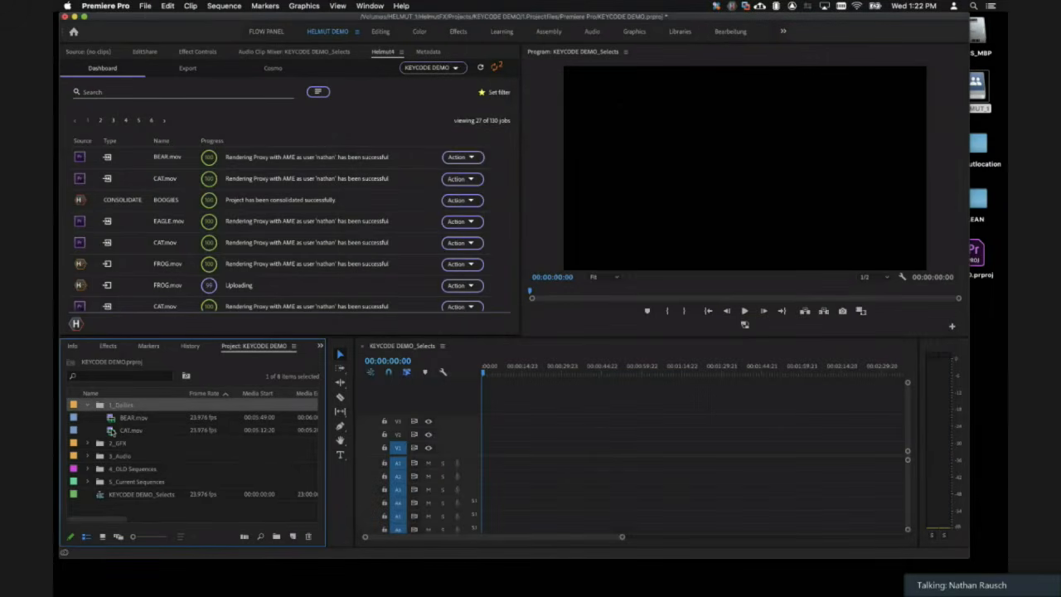
left_click(111, 432, "shift")
left_click_drag(111, 432, 530, 462)
left_click(524, 311)
left_click(520, 371)
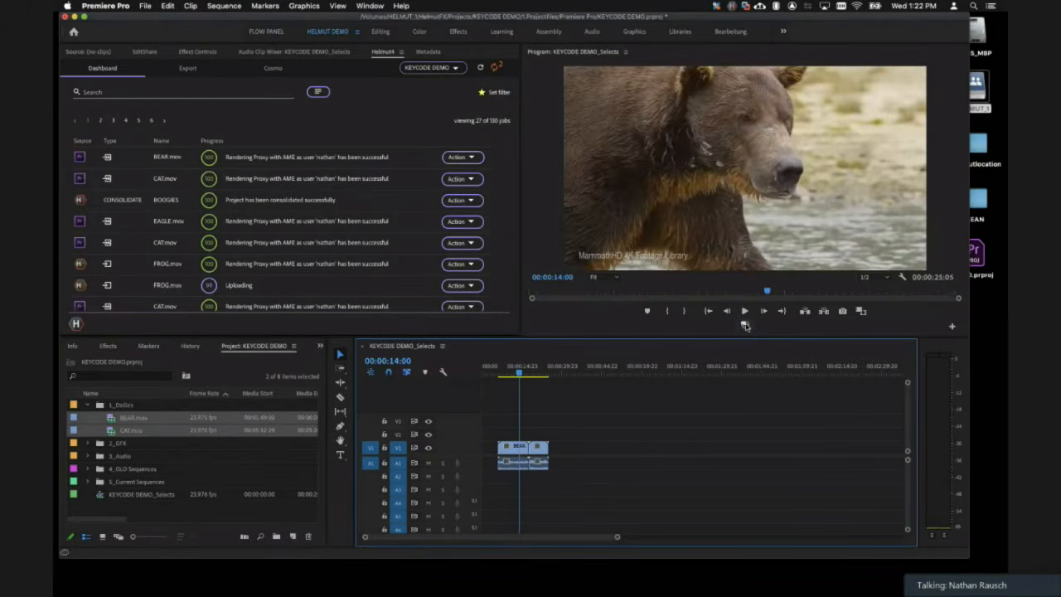
left_click(745, 325)
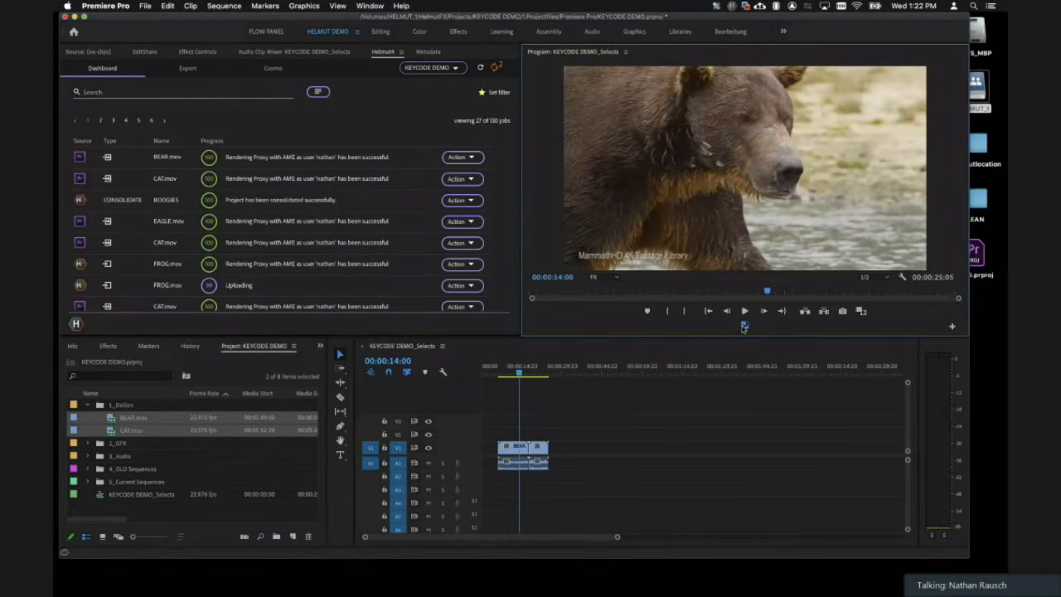
left_click(744, 327)
Mark an in point and an out point around the start of the CAT clip, ending at 00:00:20:00.
left_click_drag(519, 373, 535, 373)
key("i")
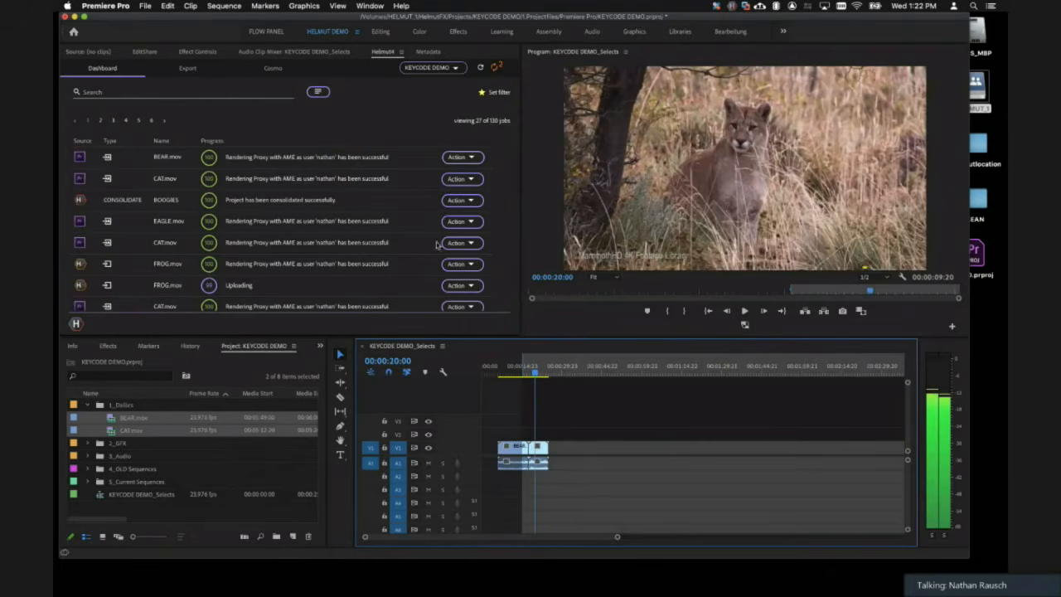
key("o")
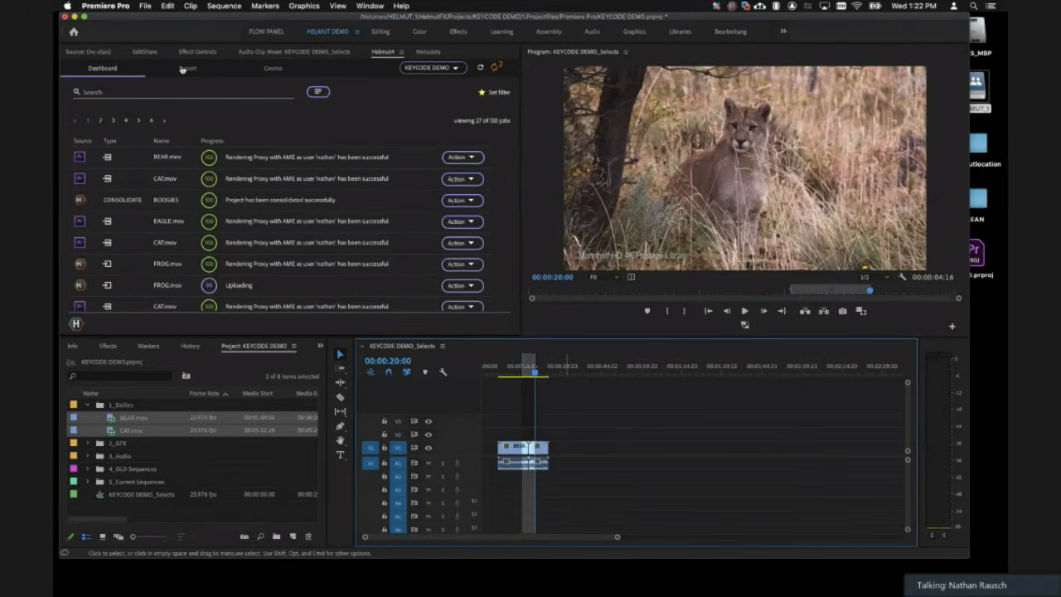
Export KEYCODE DEMO_Selects through Helmut4 using the DELIVERY EXPORT profile and a client, and locate the exported movie on HELMUT_1.
left_click(182, 73)
left_click(362, 104)
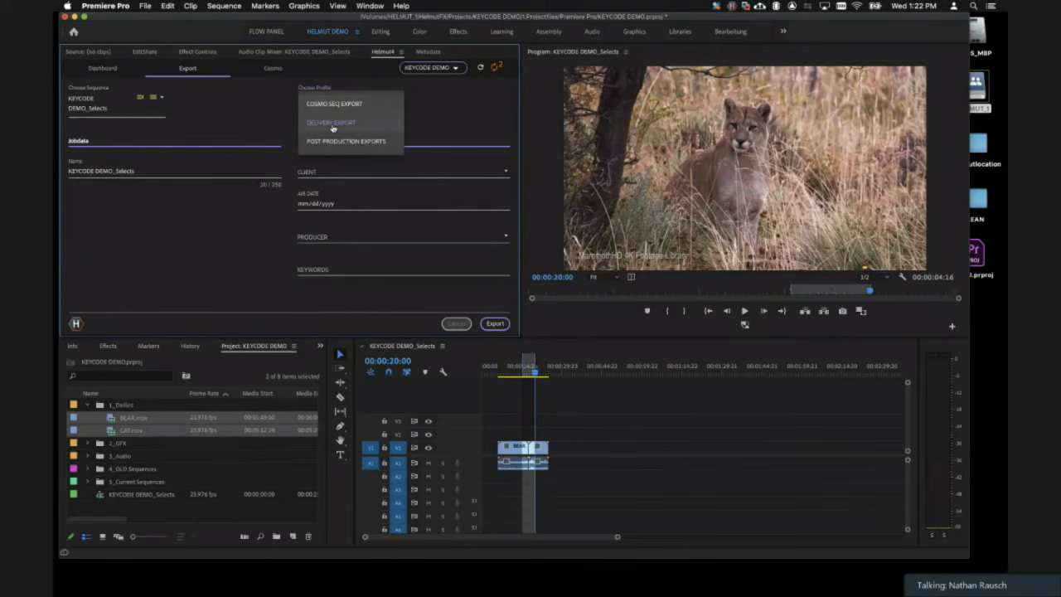
left_click(332, 122)
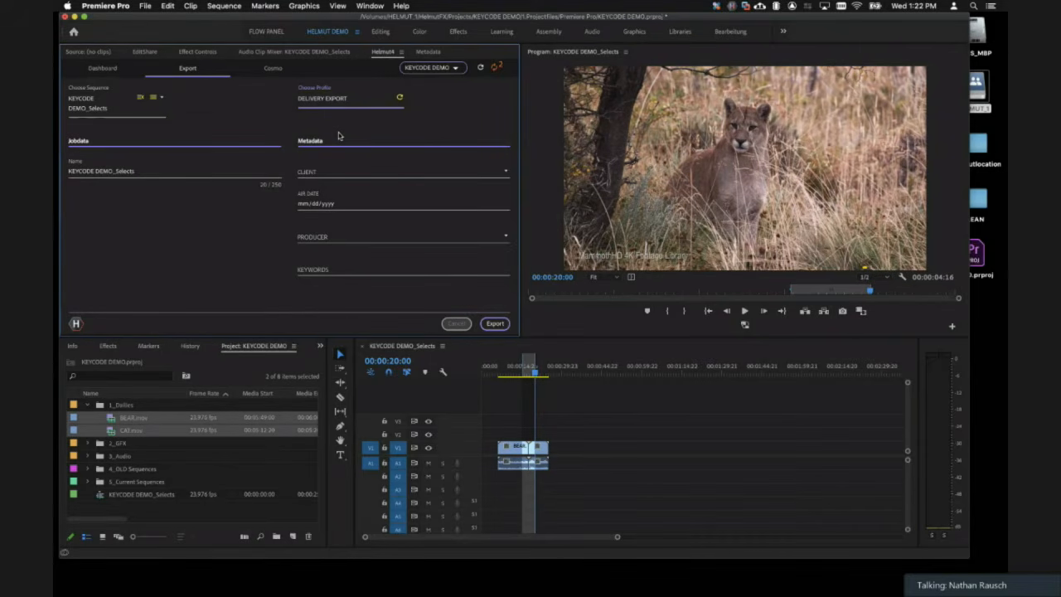
left_click(340, 173)
left_click(315, 191)
left_click(494, 323)
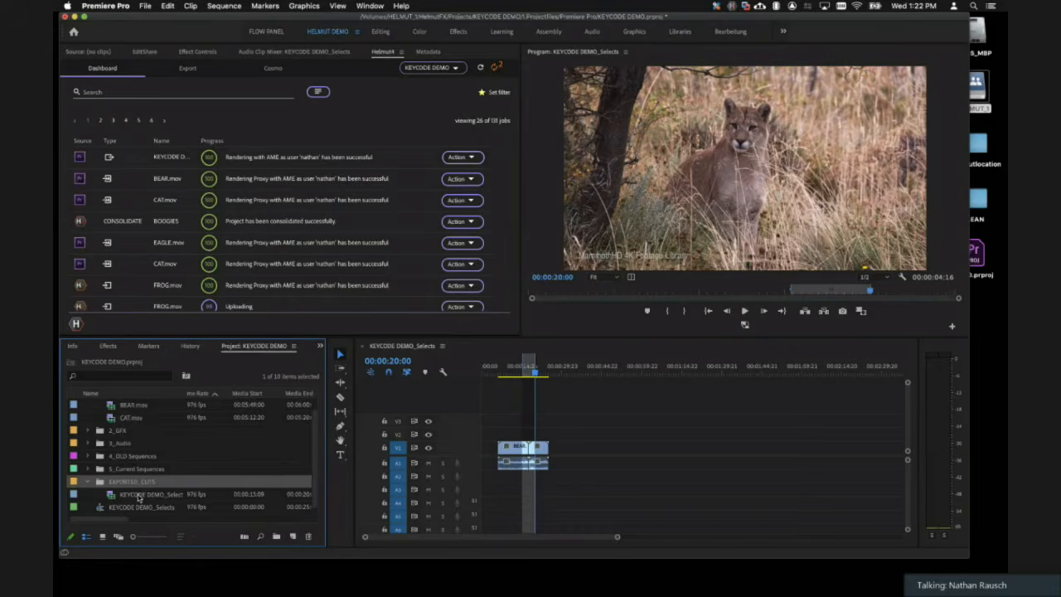
left_click(977, 85)
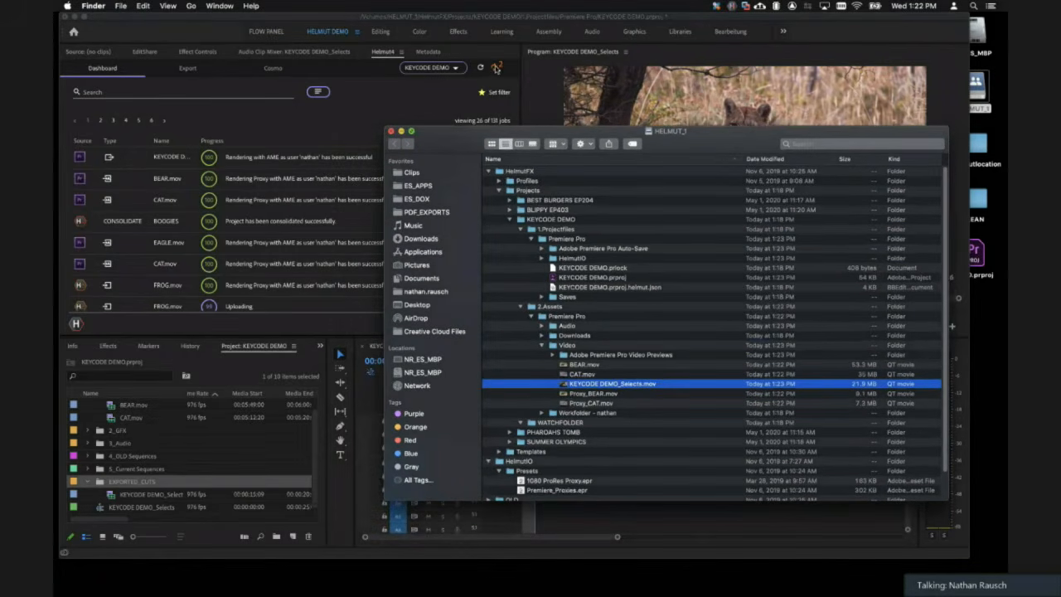
Run the Helmut4 panel's pending updates for KEYCODE DEMO, save the project, and collapse the 1_Dailies bin.
left_click(496, 69)
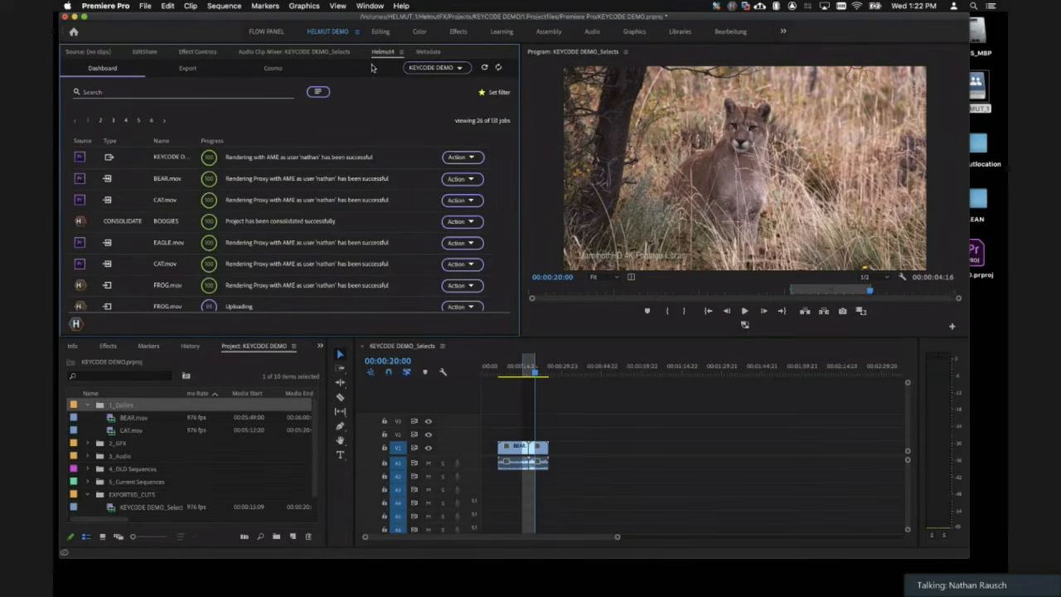
key("super+s")
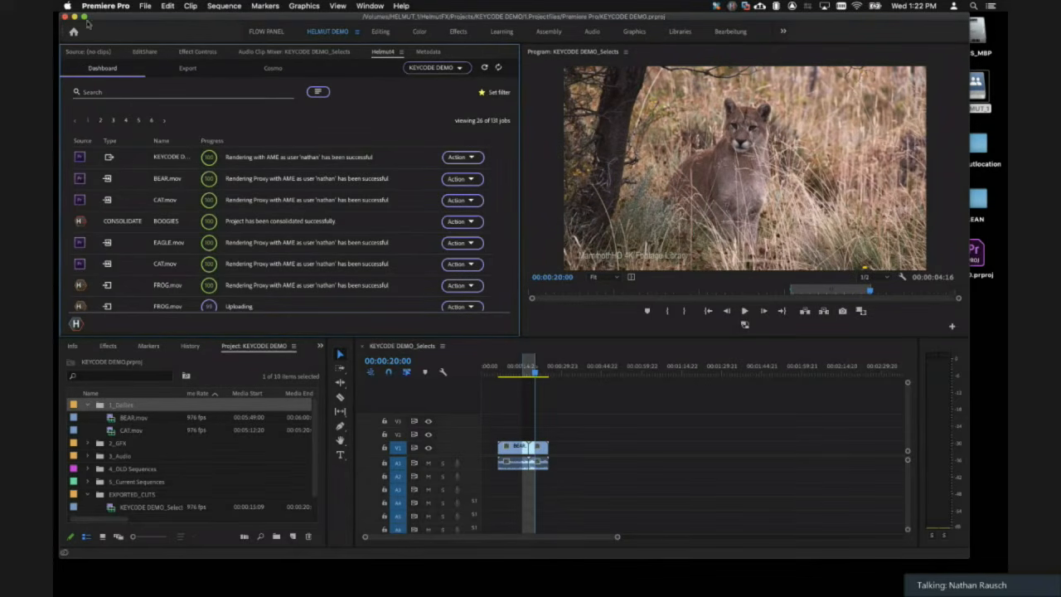
left_click(88, 404)
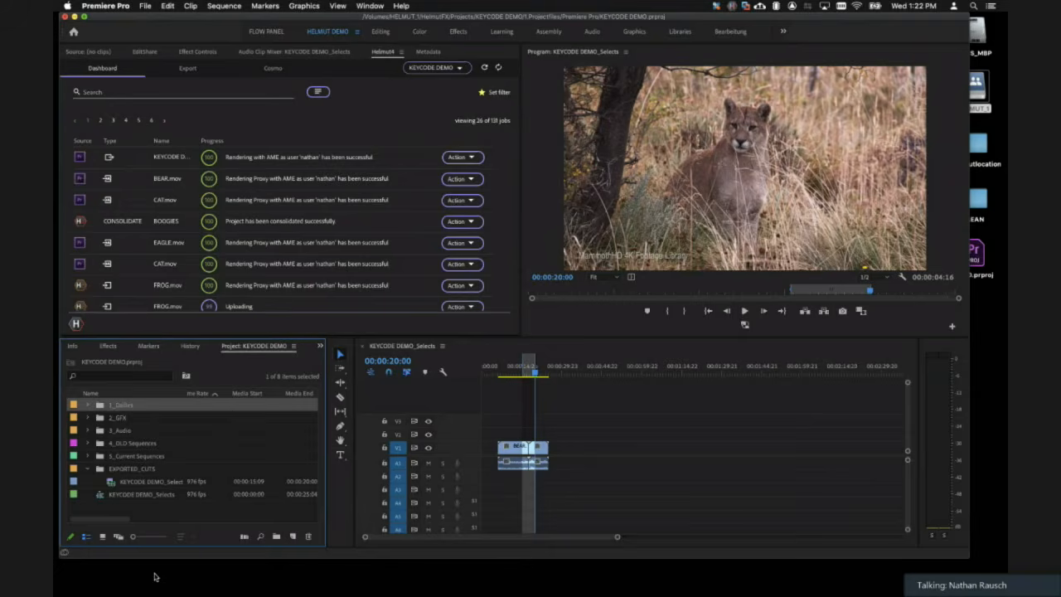
Switch to the Helmut web interface in Safari and review KEYCODE DEMO's custom consolidate and re-index actions in the Cosmo project list.
key("ctrl+Left")
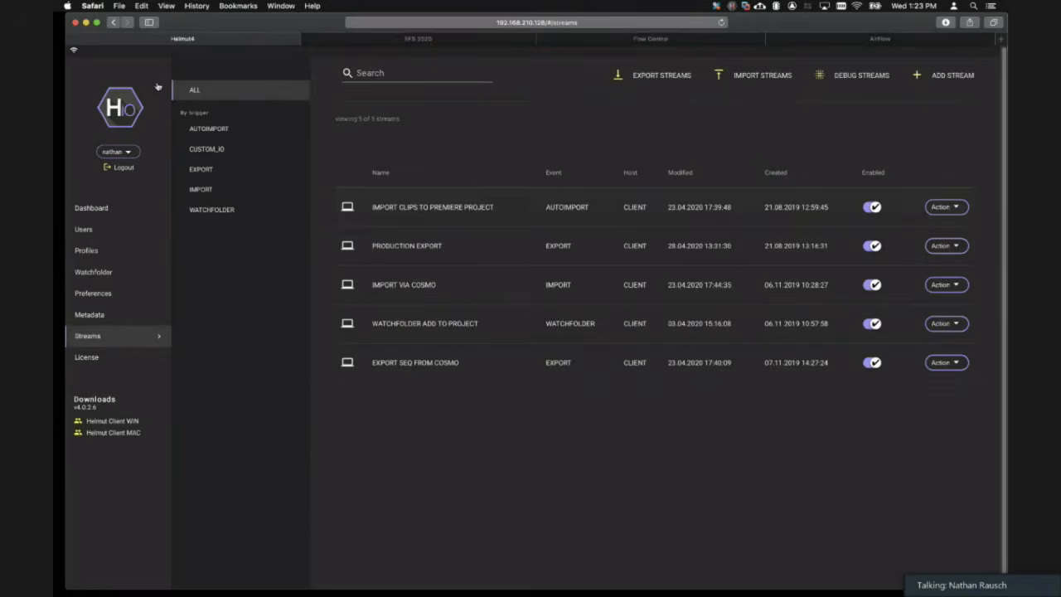
left_click(151, 88)
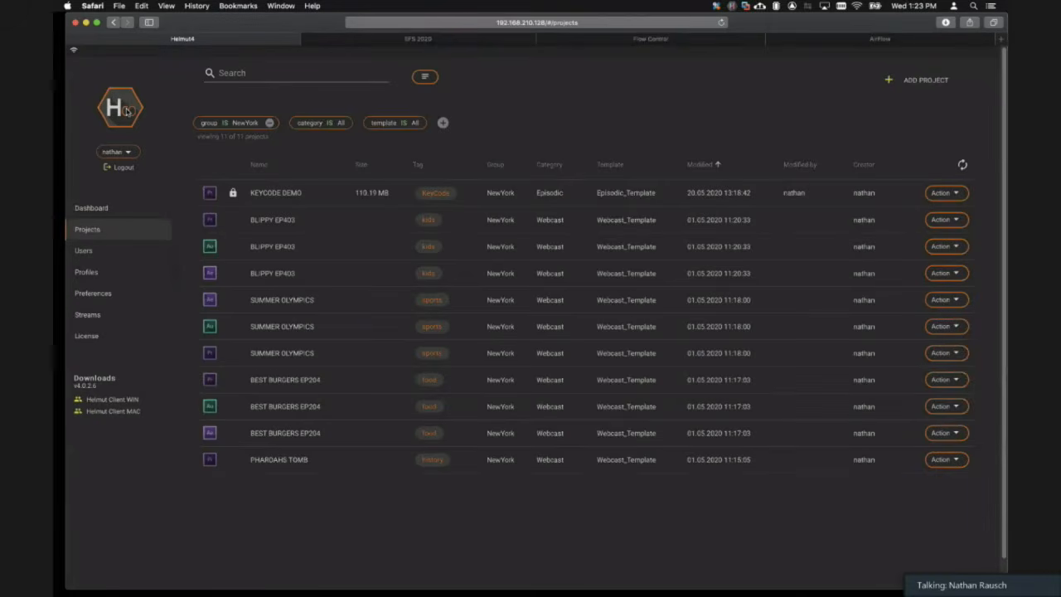
left_click(940, 219)
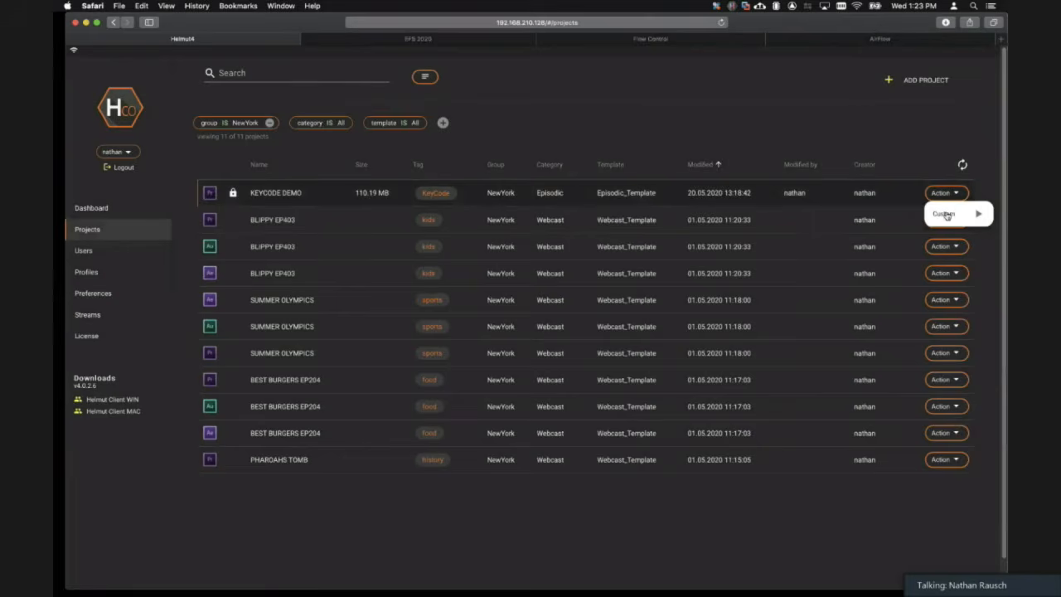
mouse_move(946, 214)
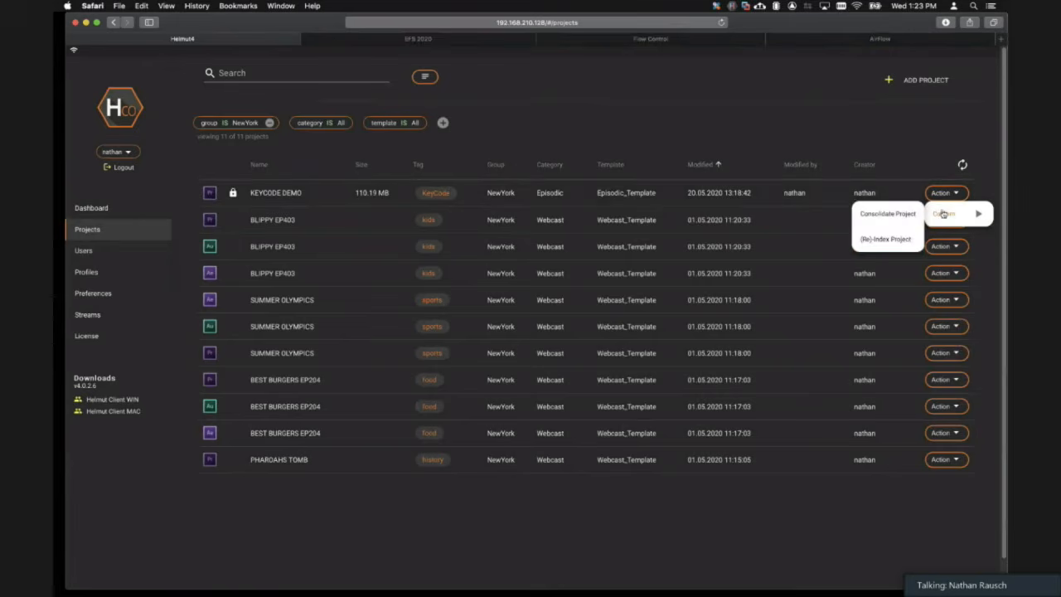
left_click(884, 240)
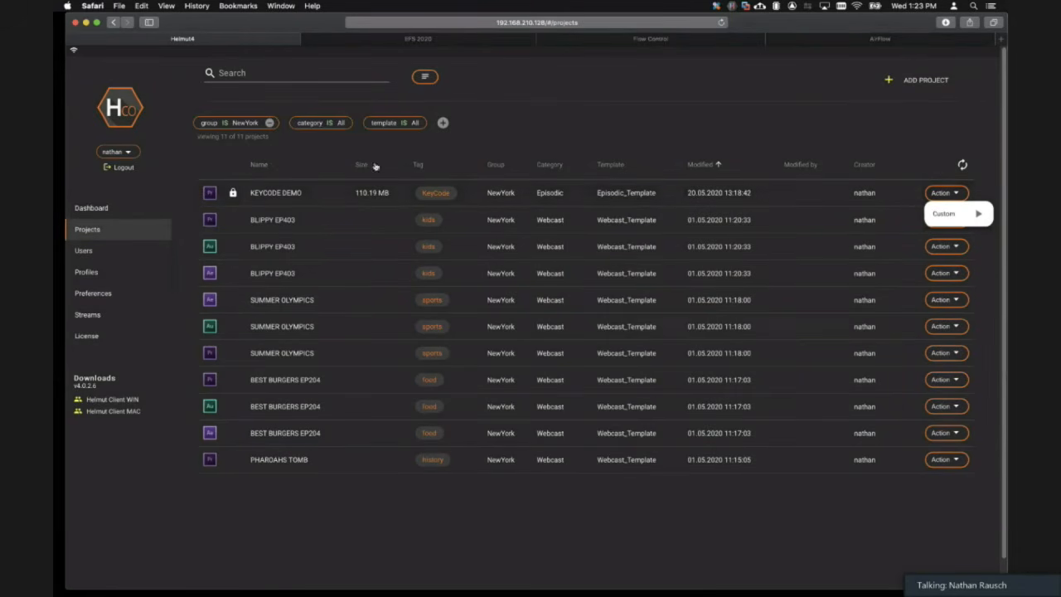
Open the KEYCODE DEMO project and review the assets in its EXPORTED_CUTS and 1_Dailies bins, including the actions for CAT.mov.
left_click(277, 193)
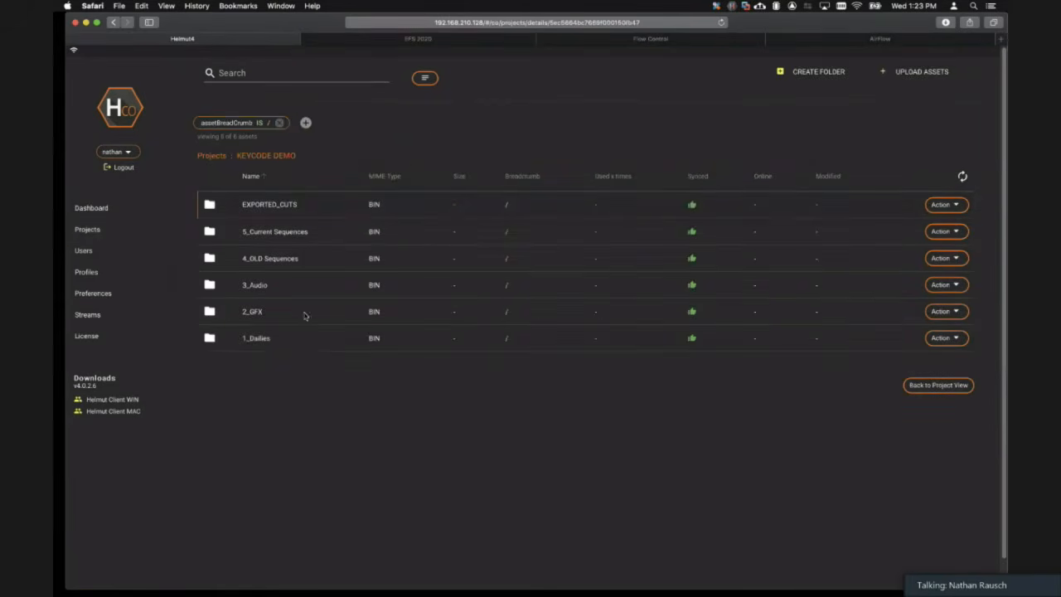
left_click(267, 206)
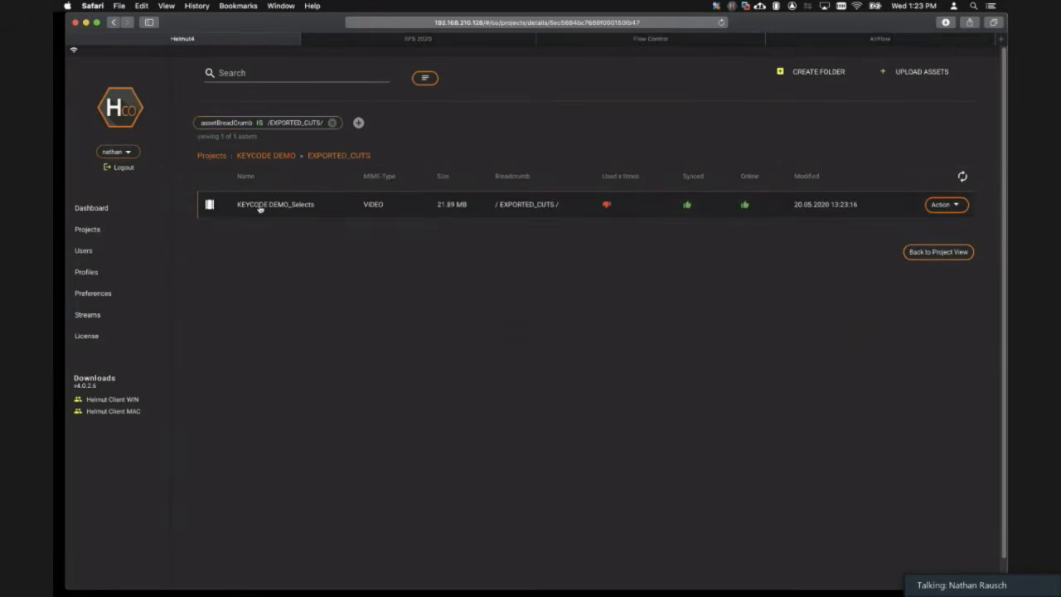
left_click(278, 156)
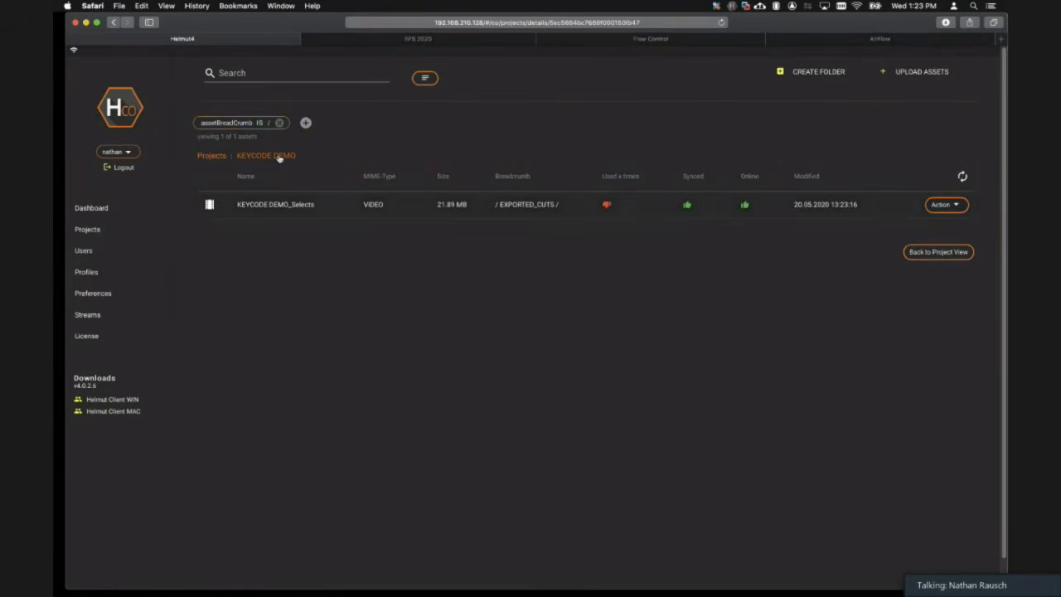
left_click(258, 339)
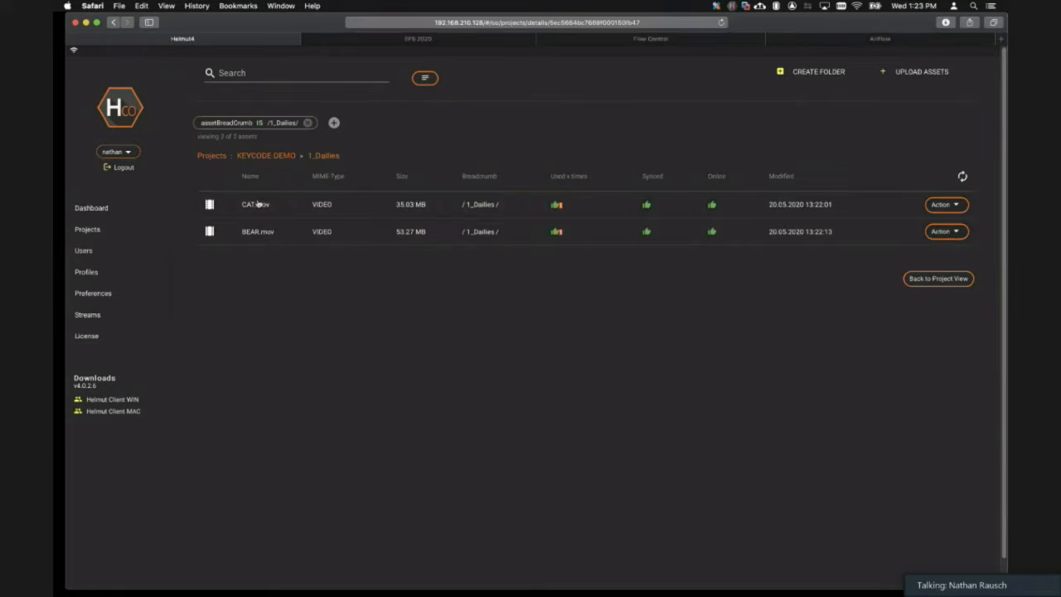
left_click(943, 204)
mouse_move(955, 226)
Start an asset upload to 1_Dailies and add EAGLE.mov and SURFING.mov from the XDcam_EX folder.
left_click(918, 73)
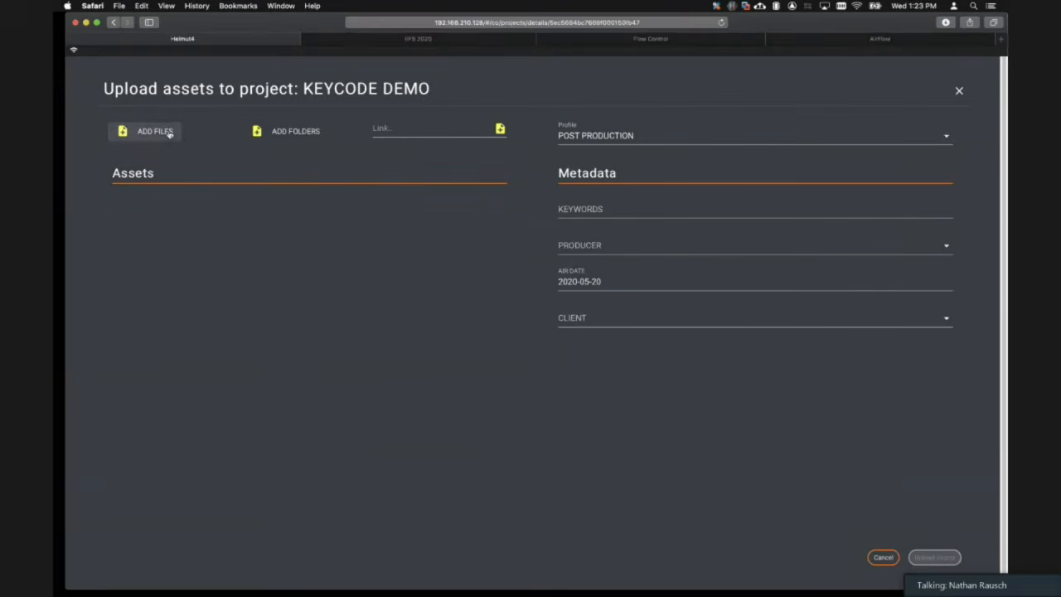
left_click(169, 134)
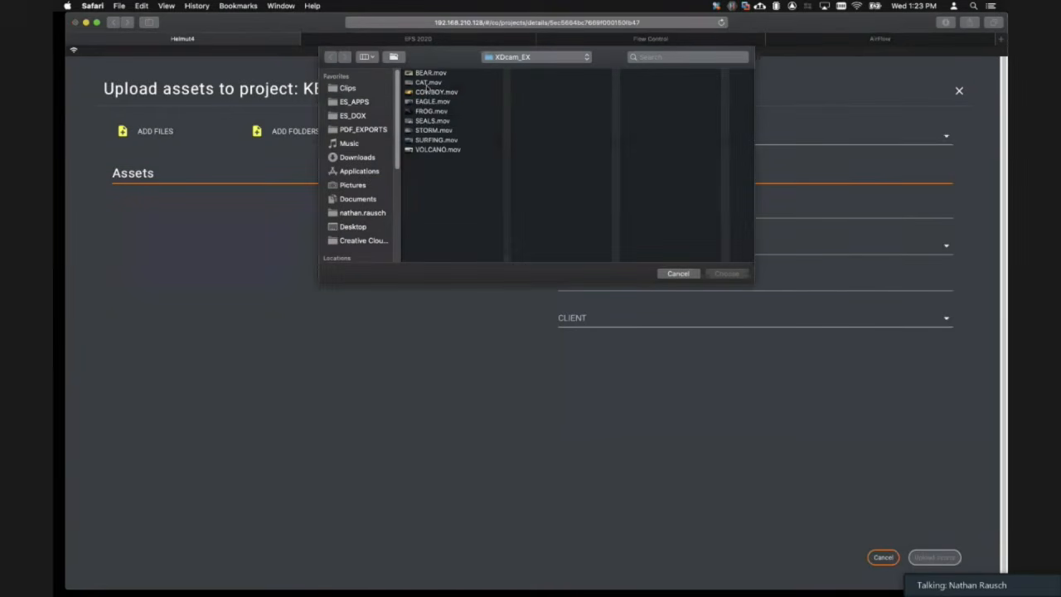
left_click(431, 102)
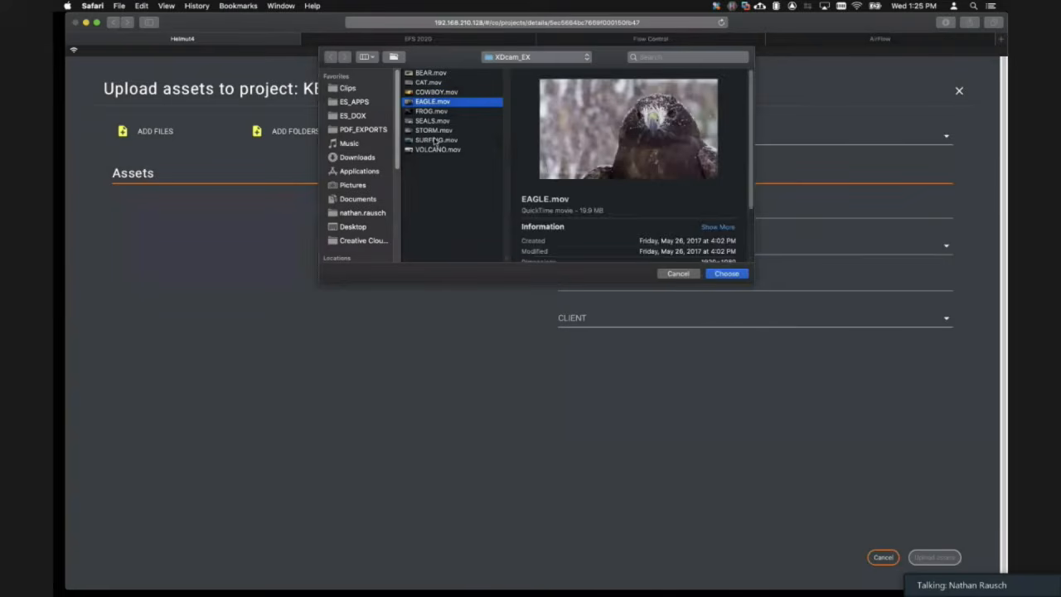
left_click(434, 141, "super")
left_click(727, 274)
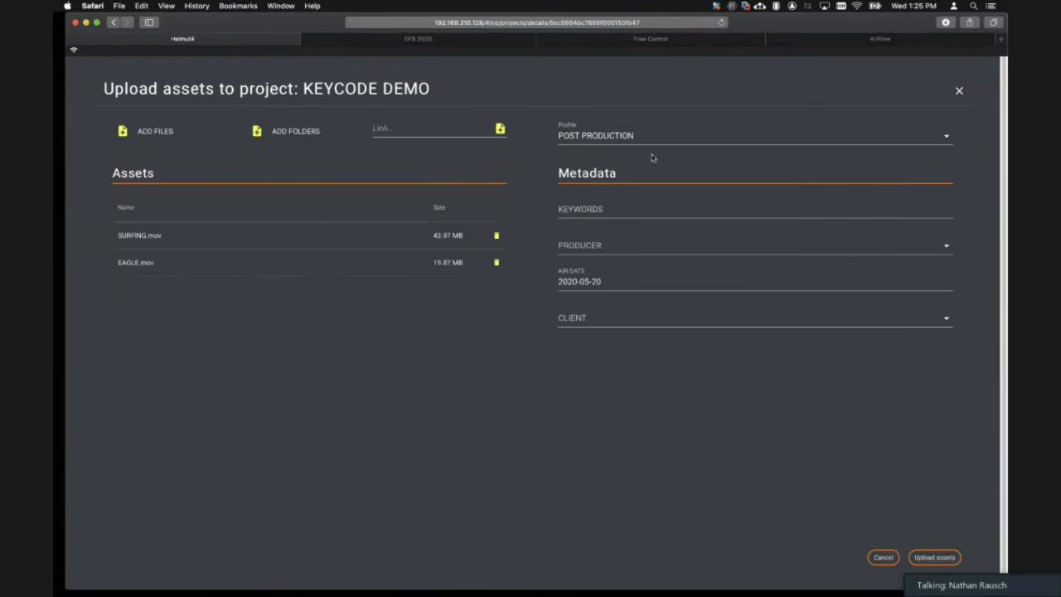
Upload the two clips to KEYCODE DEMO with the POST PRODUCTION profile and switch to Premiere Pro.
left_click(620, 138)
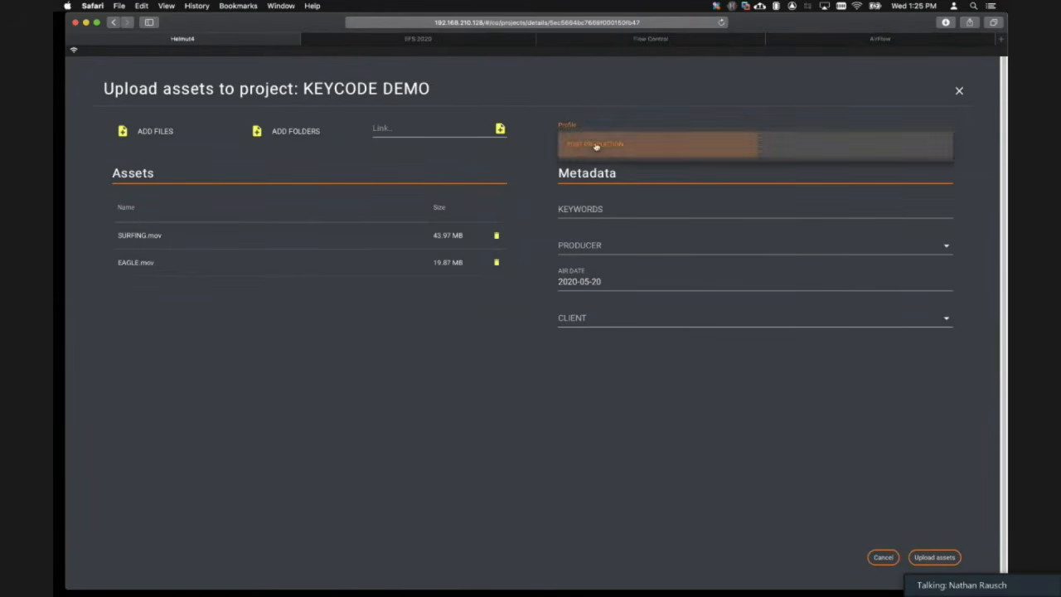
left_click(600, 145)
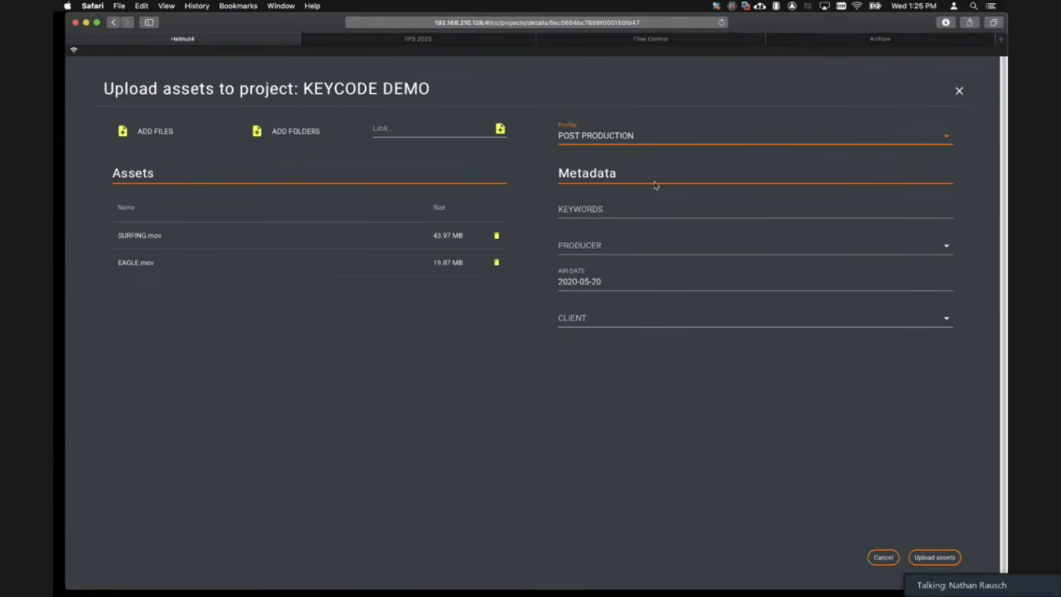
left_click(934, 557)
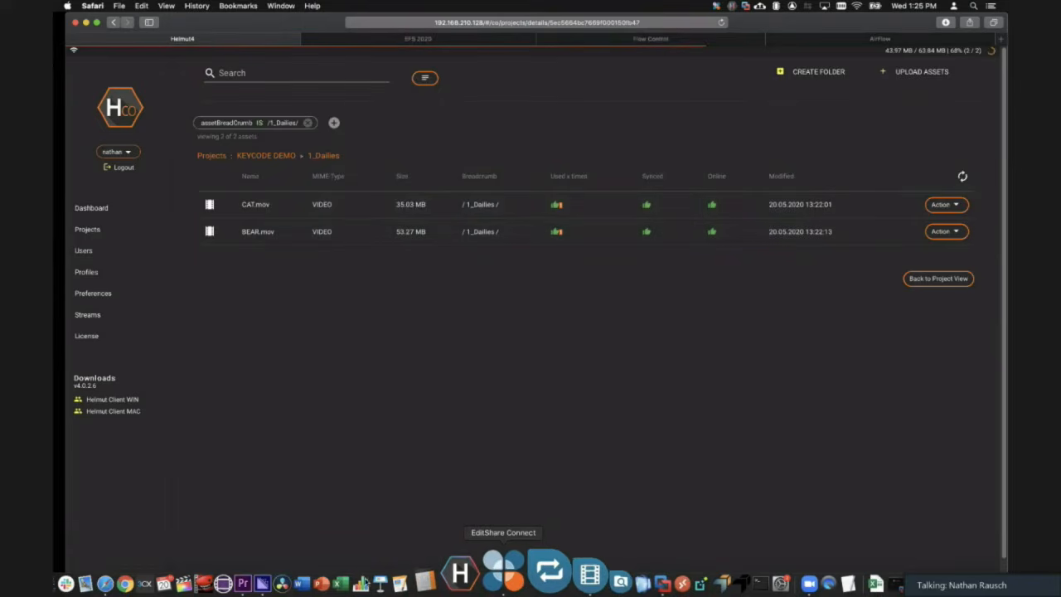
left_click(298, 570)
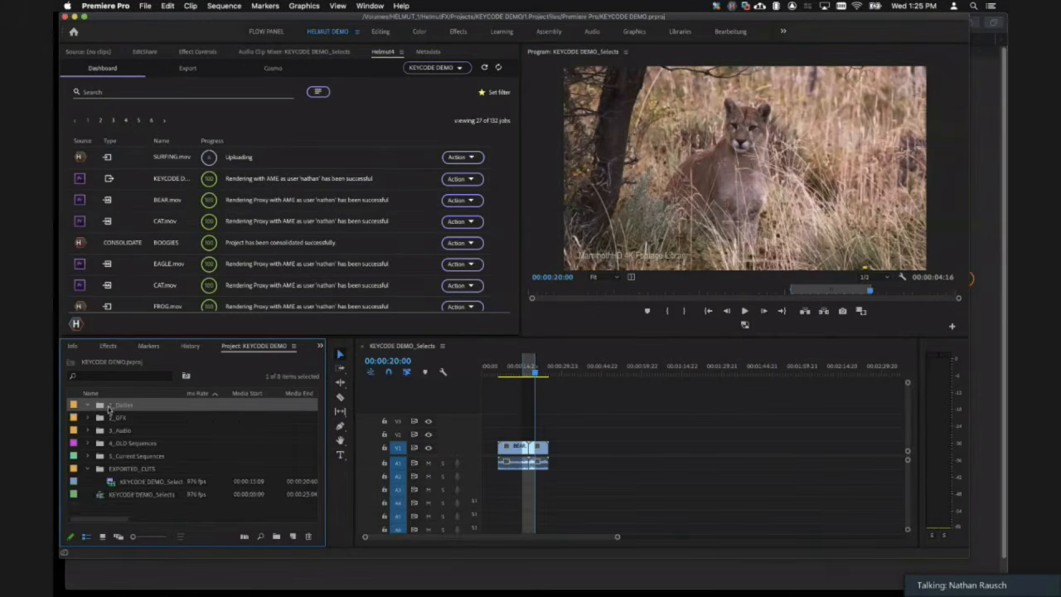
Select the 1_Dailies bin in Premiere Pro, then switch to Safari and review the HelmutCosmo streams.
left_click(109, 407)
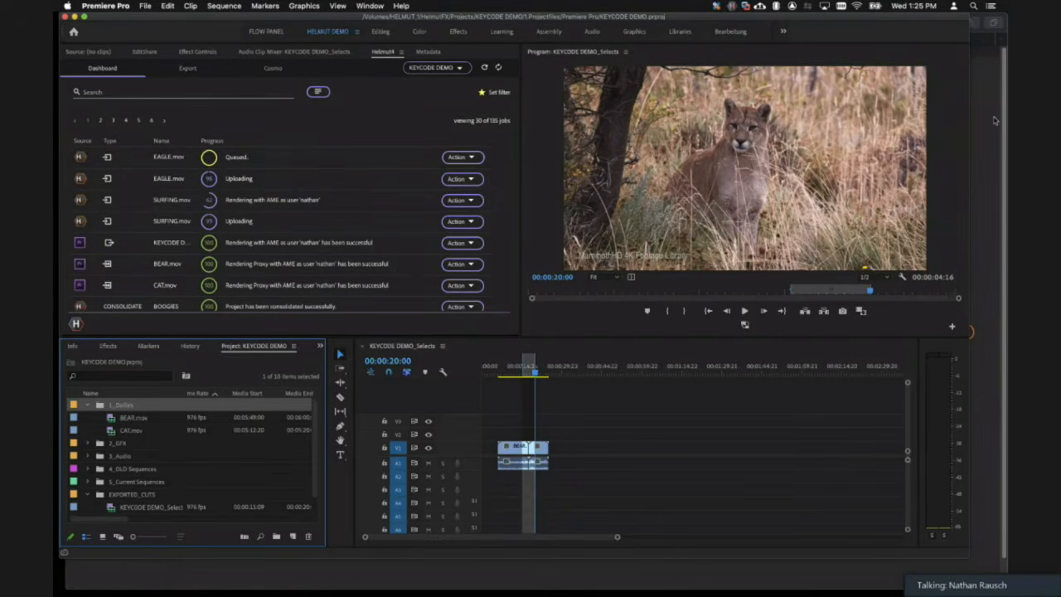
key("super+Tab")
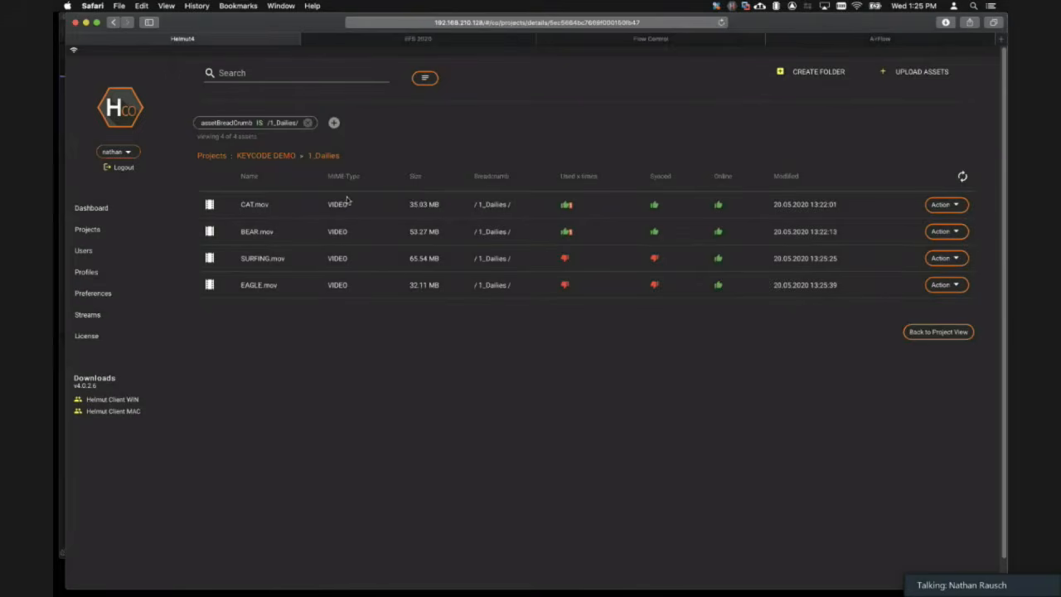
left_click(91, 315)
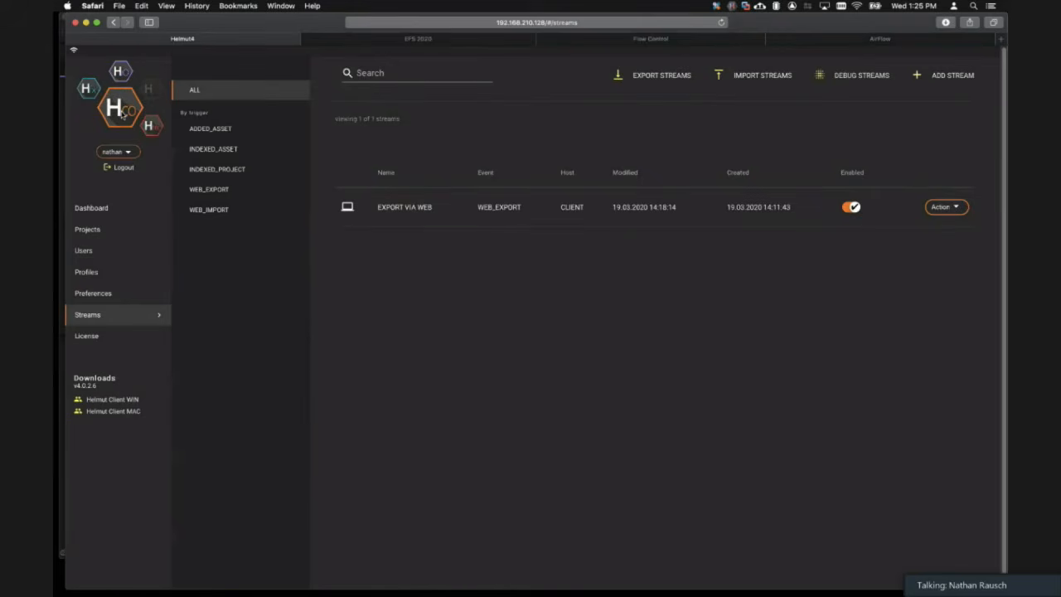
Switch to HelmutHK and review its streams and their triggers, including the CONSOLIDATE SEQUENCE stream.
left_click(153, 126)
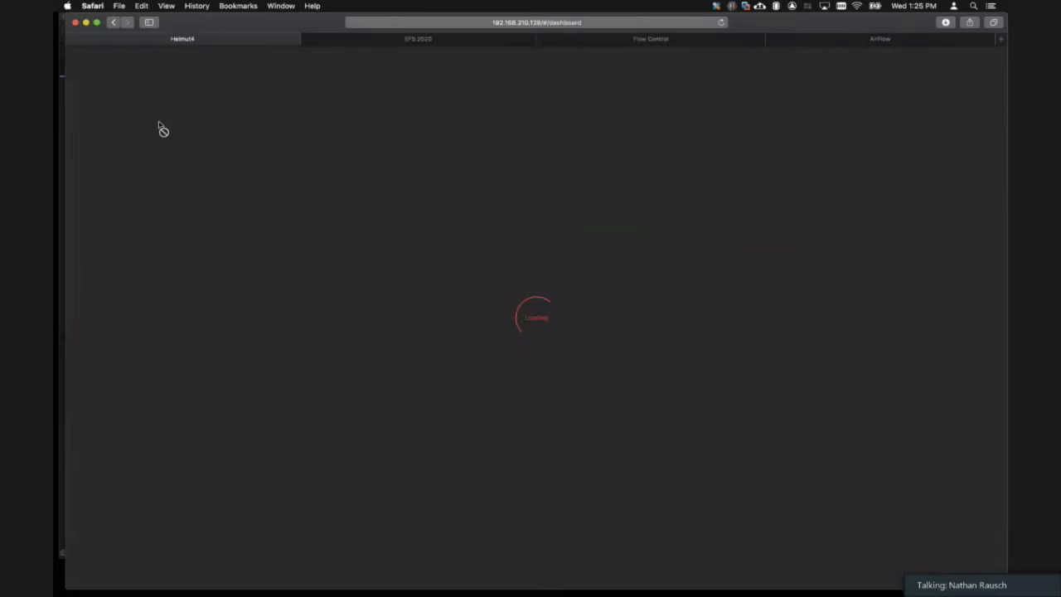
left_click(114, 313)
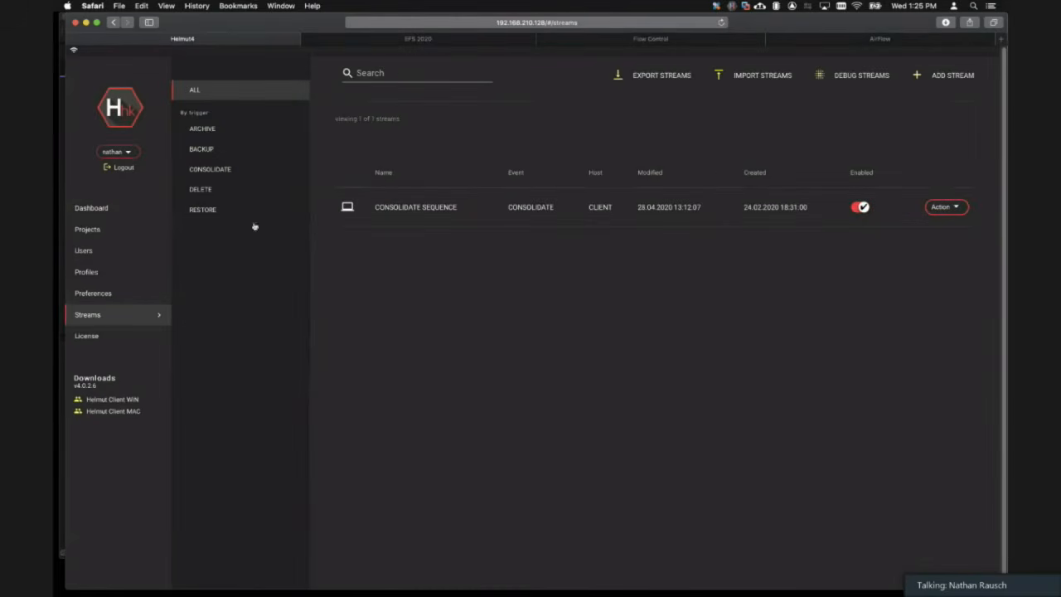
left_click(205, 131)
Close the KEYCODE DEMO project in Premiere Pro and check its lock status in the HelmutFX project list.
left_click_drag(228, 22, 230, 38)
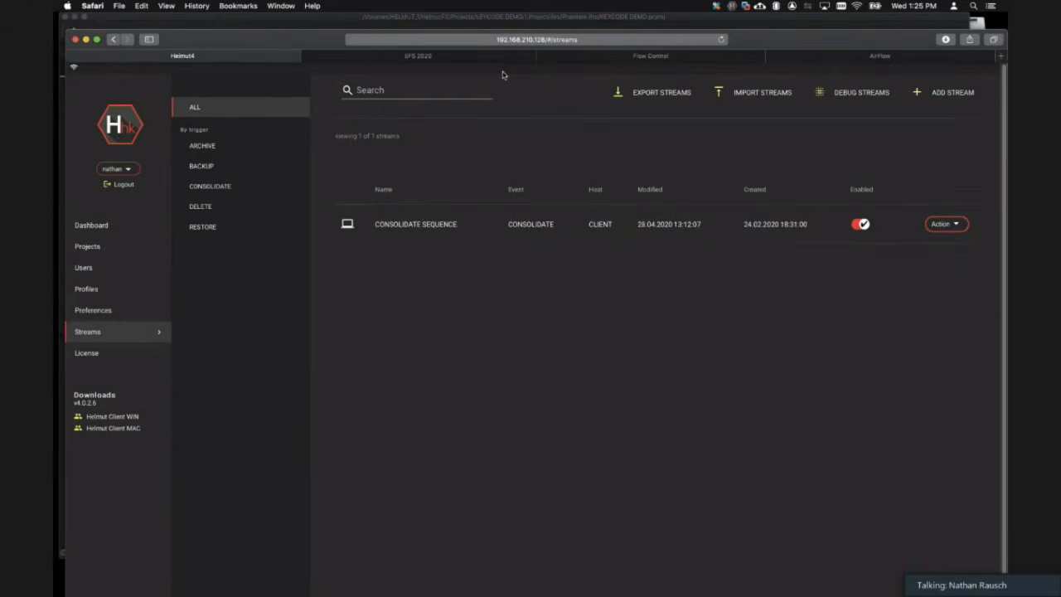
left_click(224, 19)
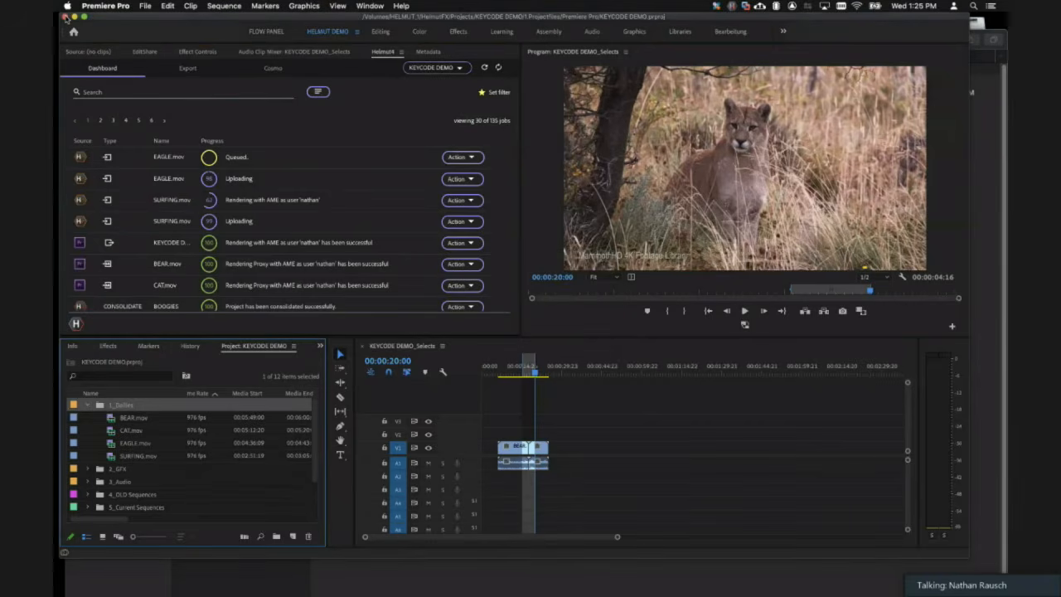
key("super+h")
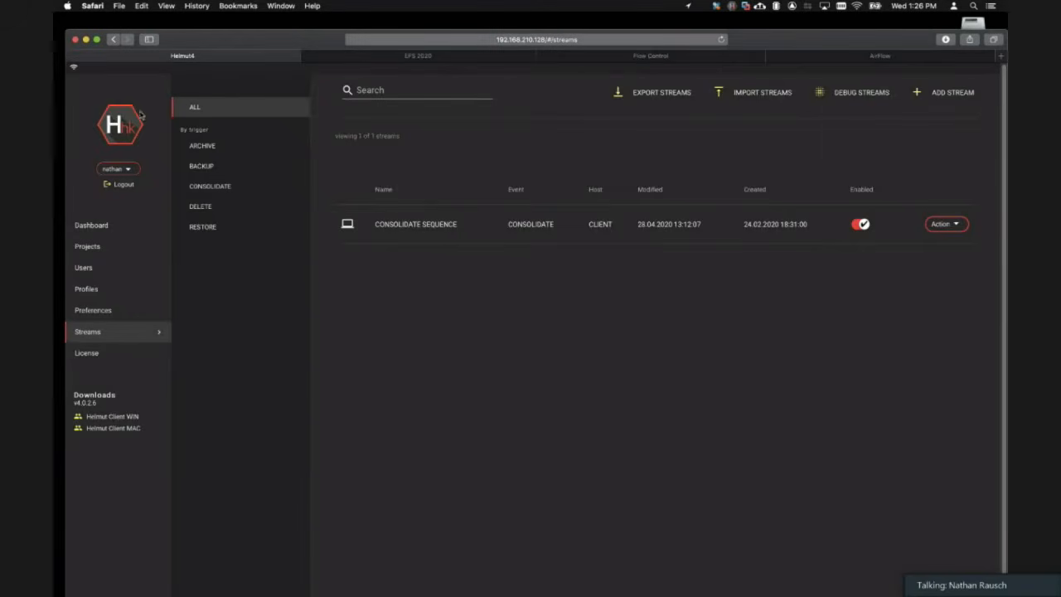
left_click(109, 116)
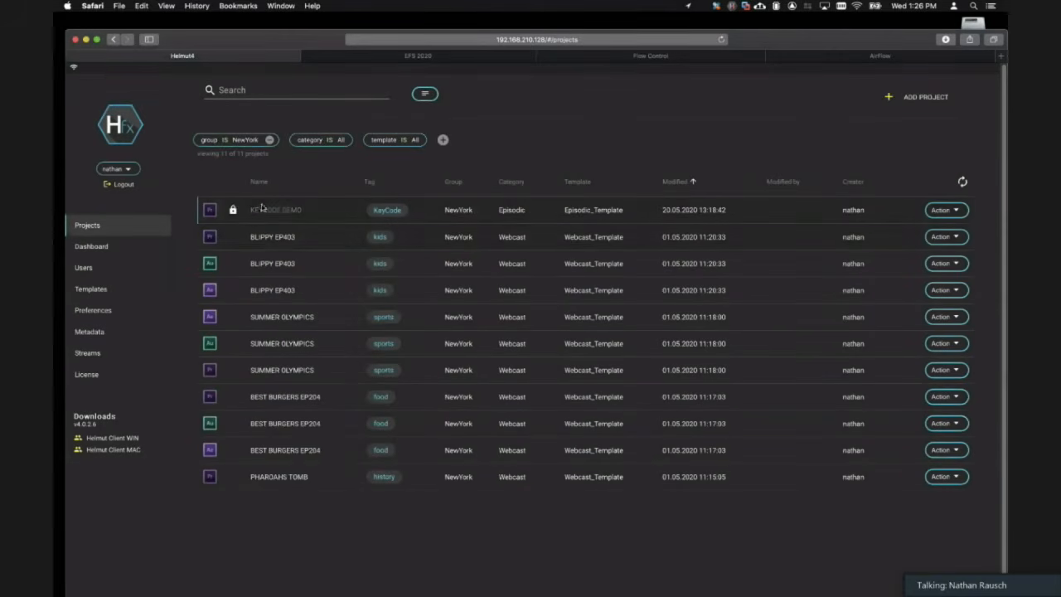
Go to the HelmutHK dashboard, narrow the browser window, and place the opened Checkoutlocation folder beside the job list.
mouse_move(137, 128)
left_click(149, 143)
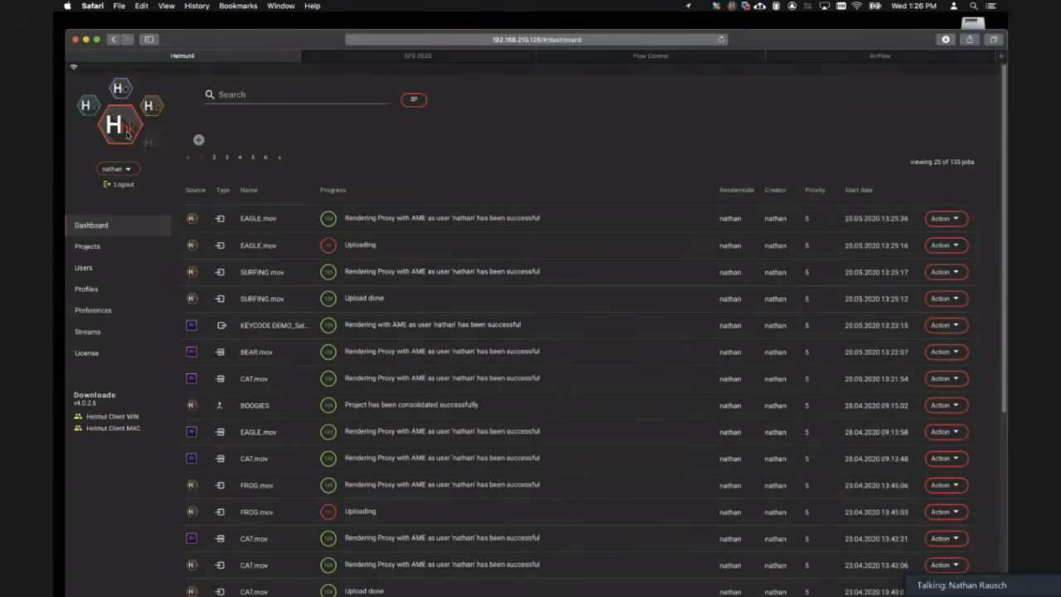
left_click_drag(813, 34, 810, 3)
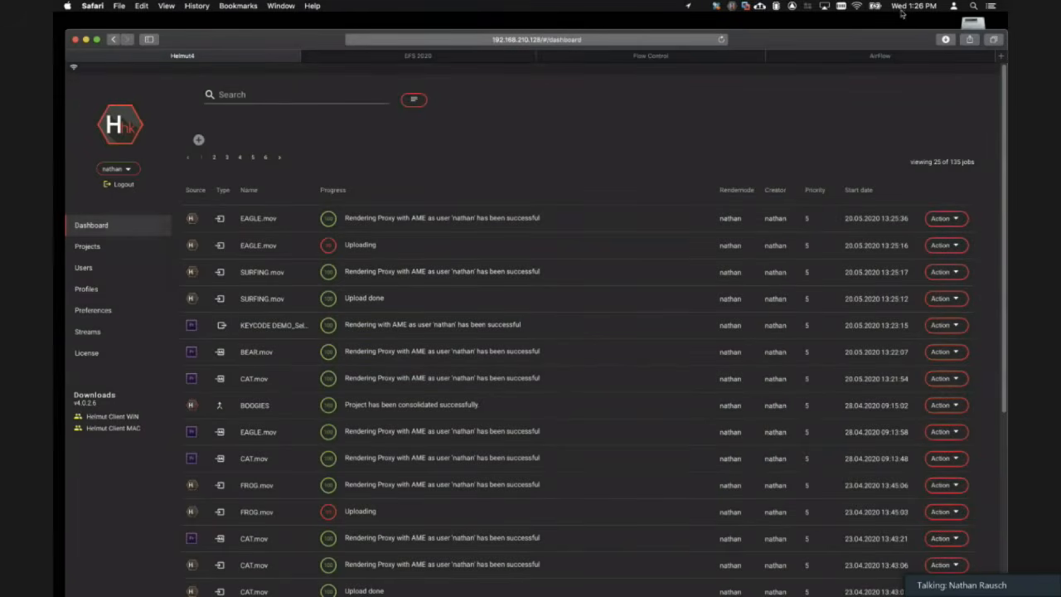
left_click_drag(1004, 16, 875, 5)
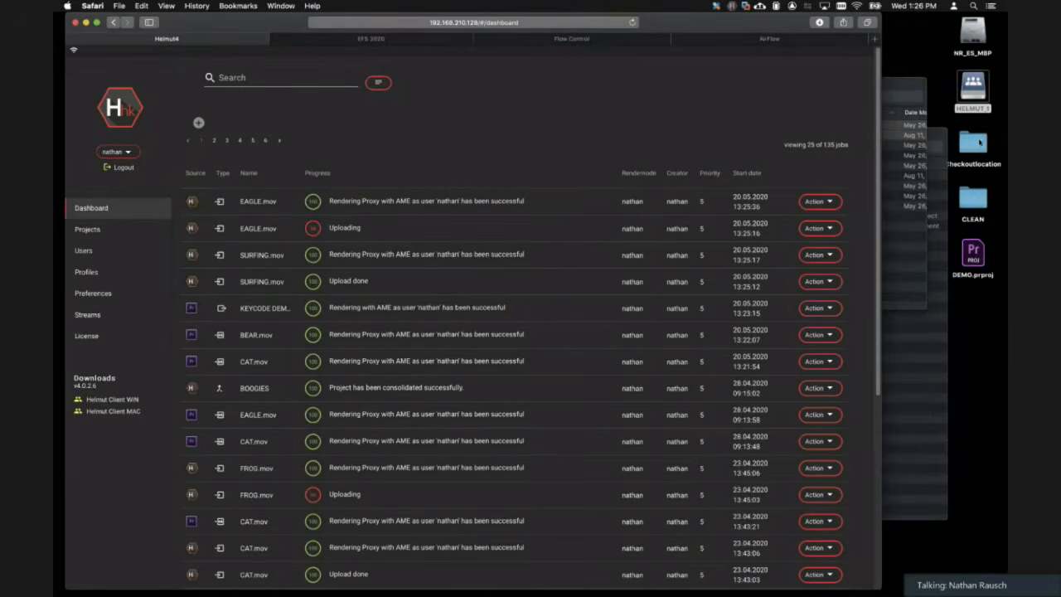
double_click(972, 143)
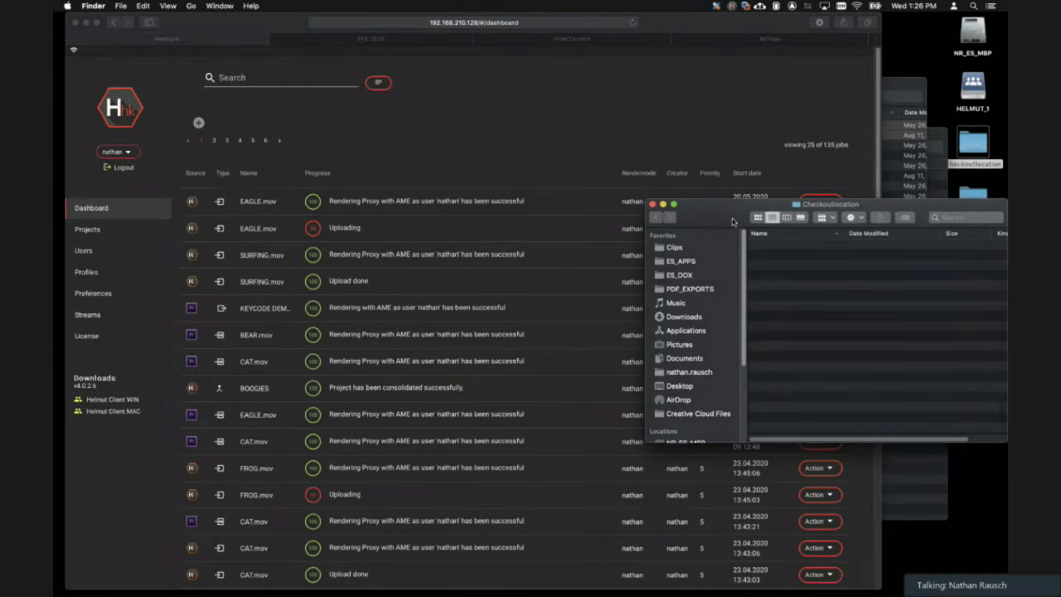
left_click_drag(708, 215, 808, 274)
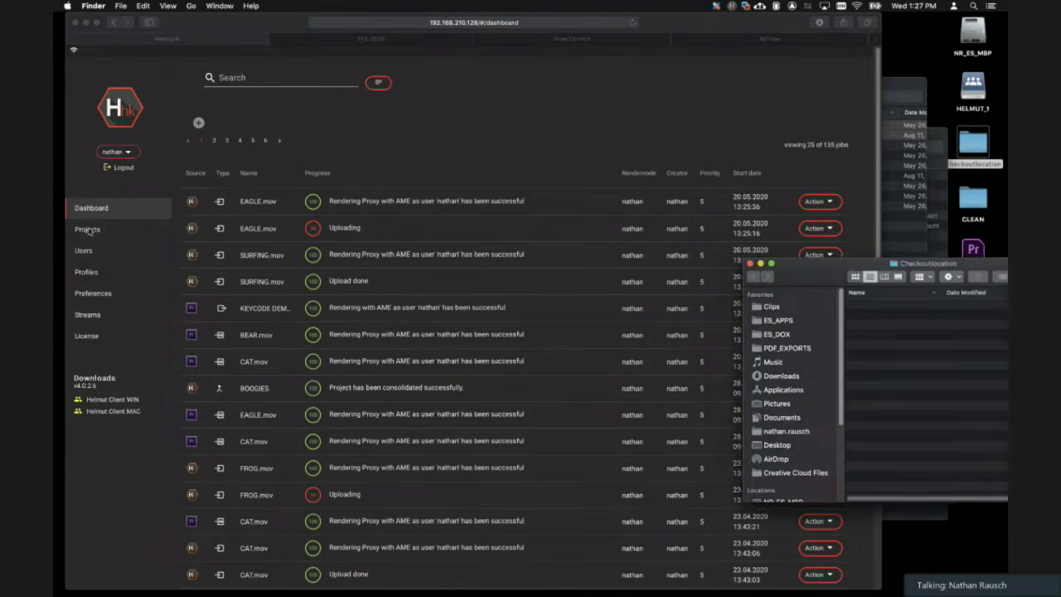
Run CONSOLIDATE FOR DELIVERY on the KEYCODE DEMO project in HelmutHK.
left_click(87, 229)
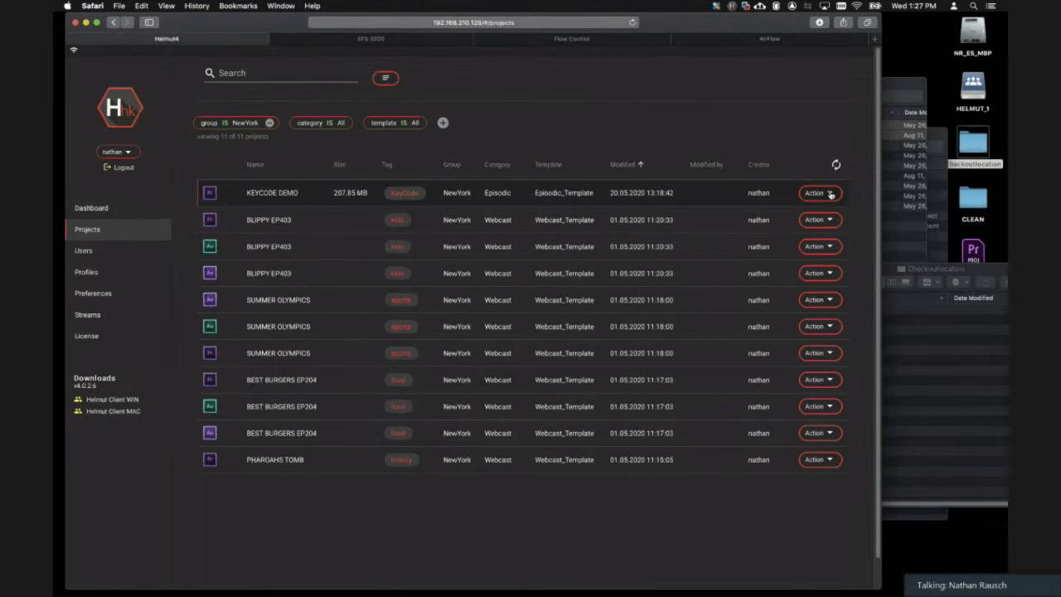
left_click(831, 194)
mouse_move(821, 223)
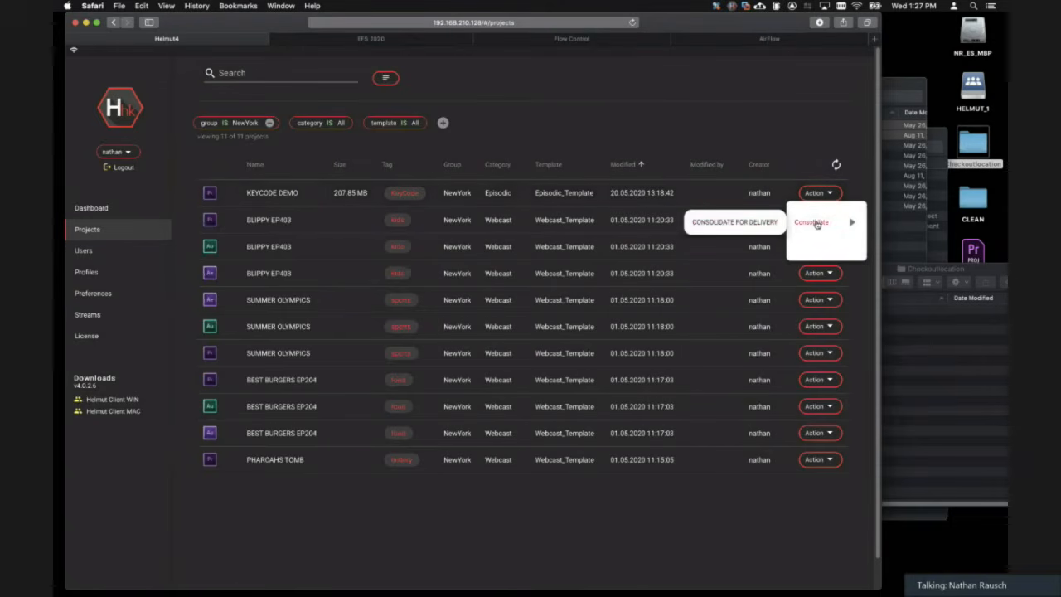
left_click(721, 223)
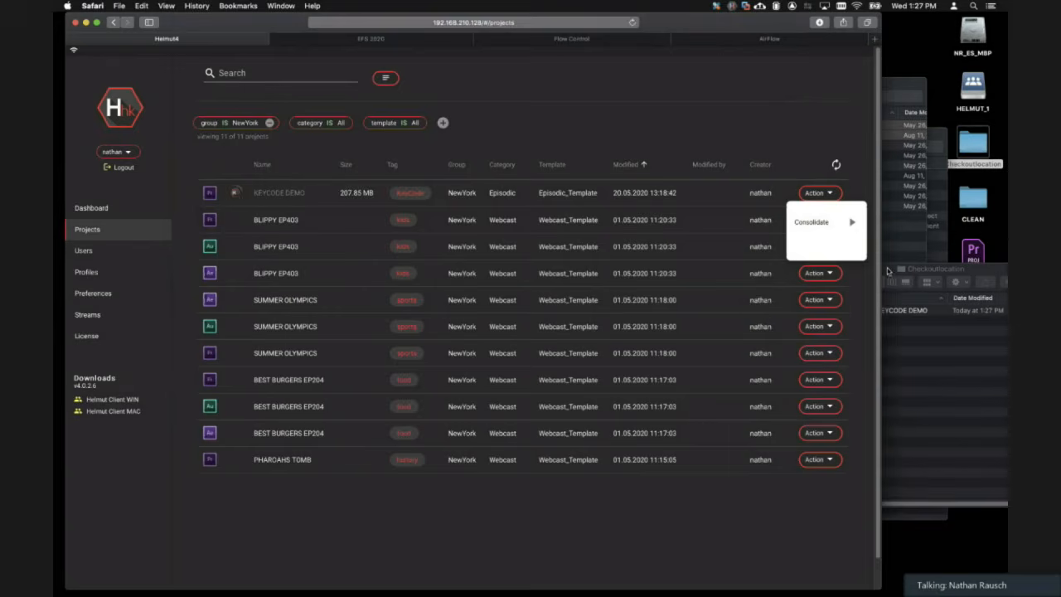
Examine the Media and Projectfile contents of the consolidated KEYCODE DEMO folder in Checkoutlocation, then close that window.
left_click(884, 313)
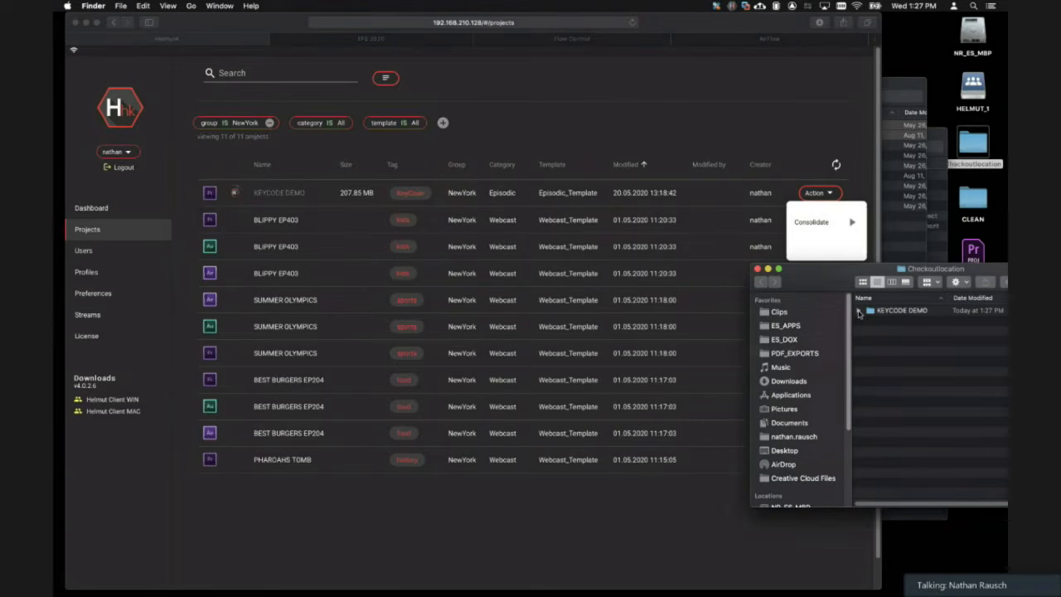
left_click(859, 311)
left_click(870, 320)
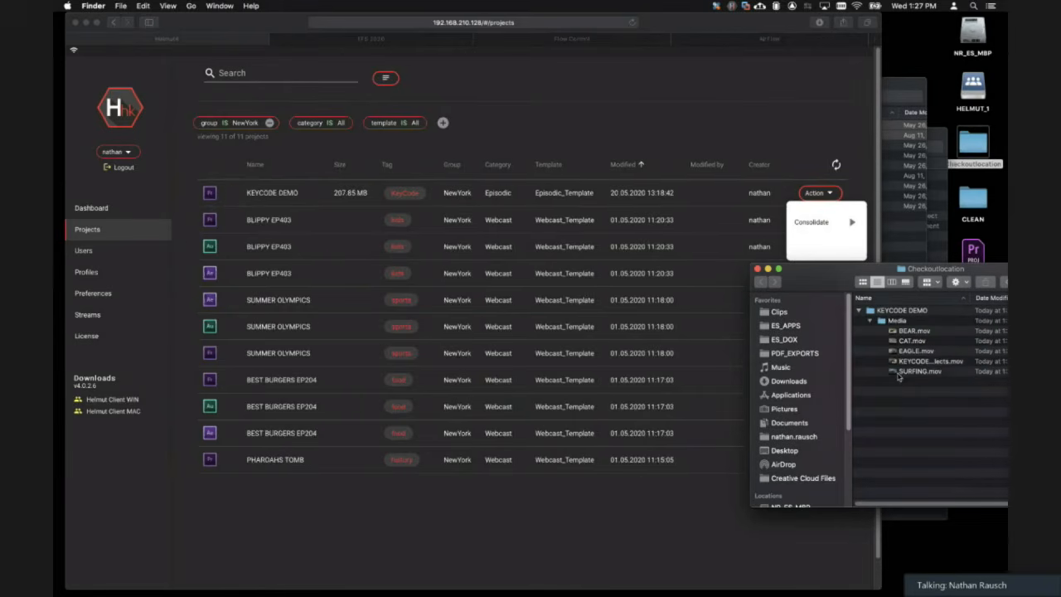
left_click(869, 381)
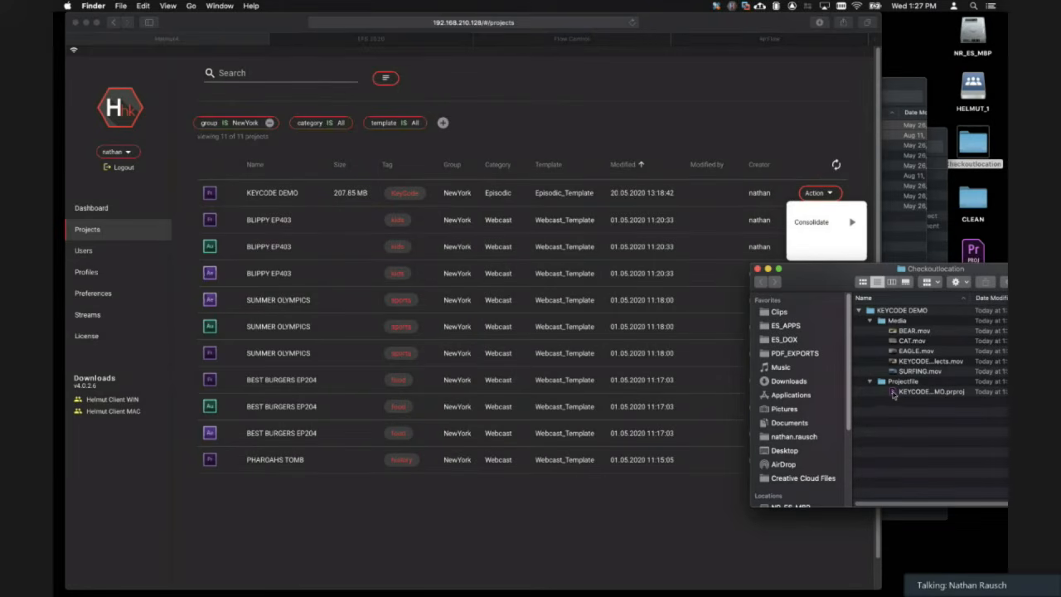
left_click(756, 269)
Bring up the Projects folder on HELMUT_1 with KEYCODE DEMO's files and place its window beside the project list.
left_click(923, 102)
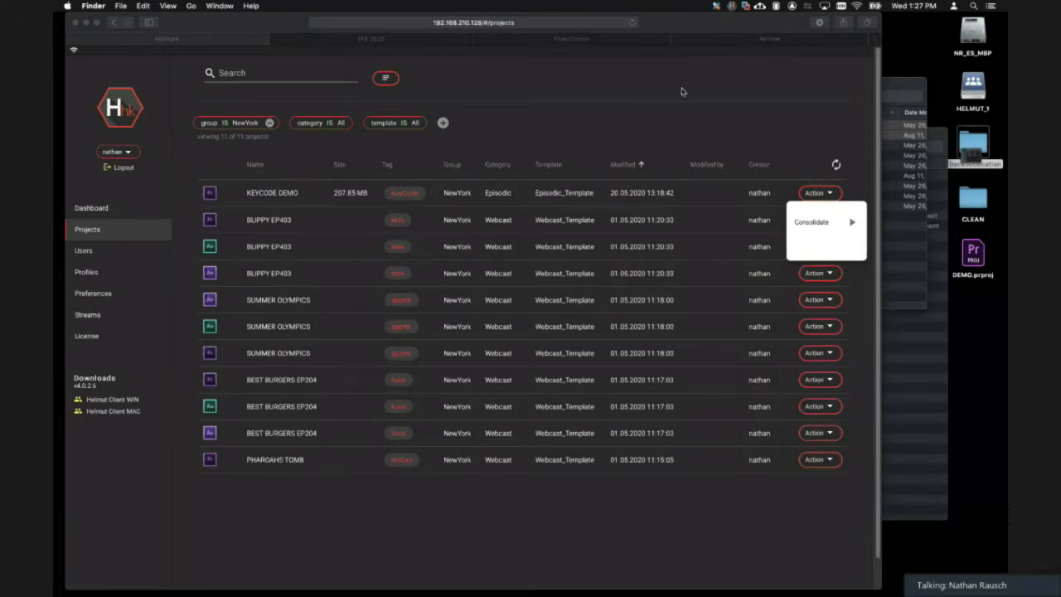
left_click_drag(588, 92, 622, 65)
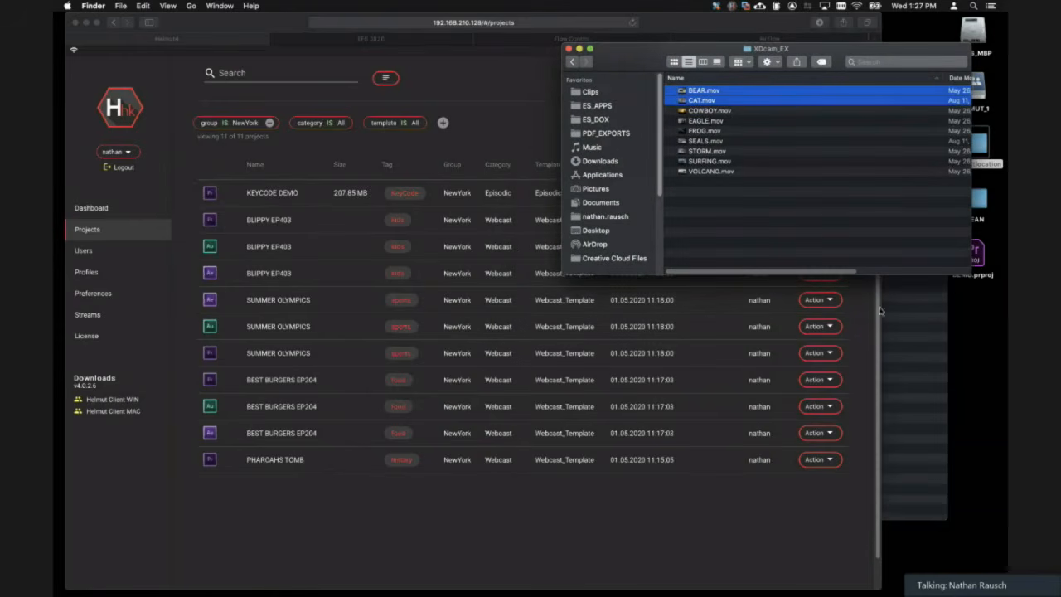
left_click(926, 336)
left_click_drag(435, 143, 532, 156)
left_click(462, 153)
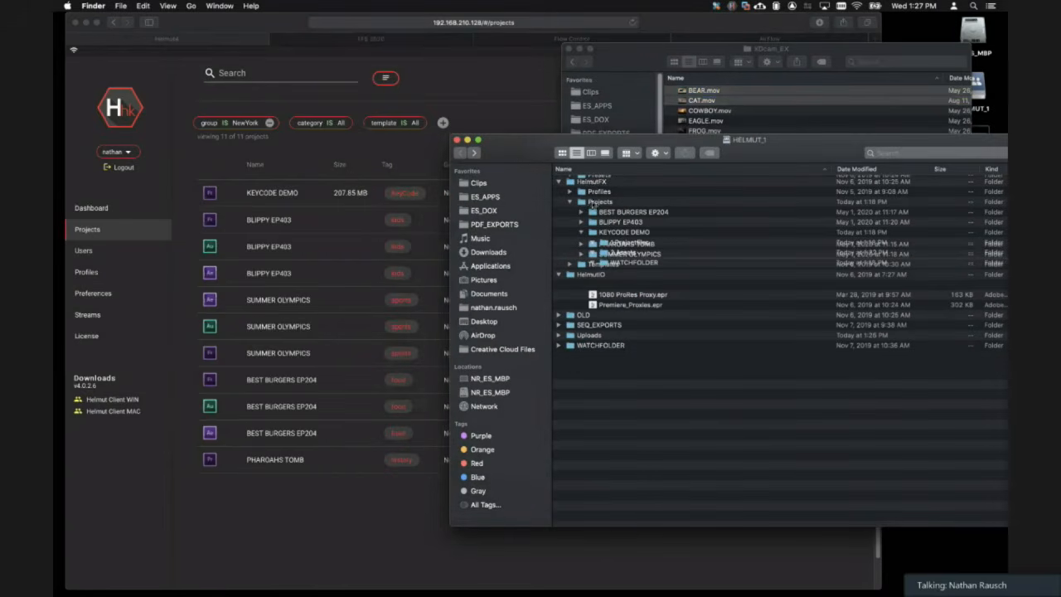
double_click(593, 203)
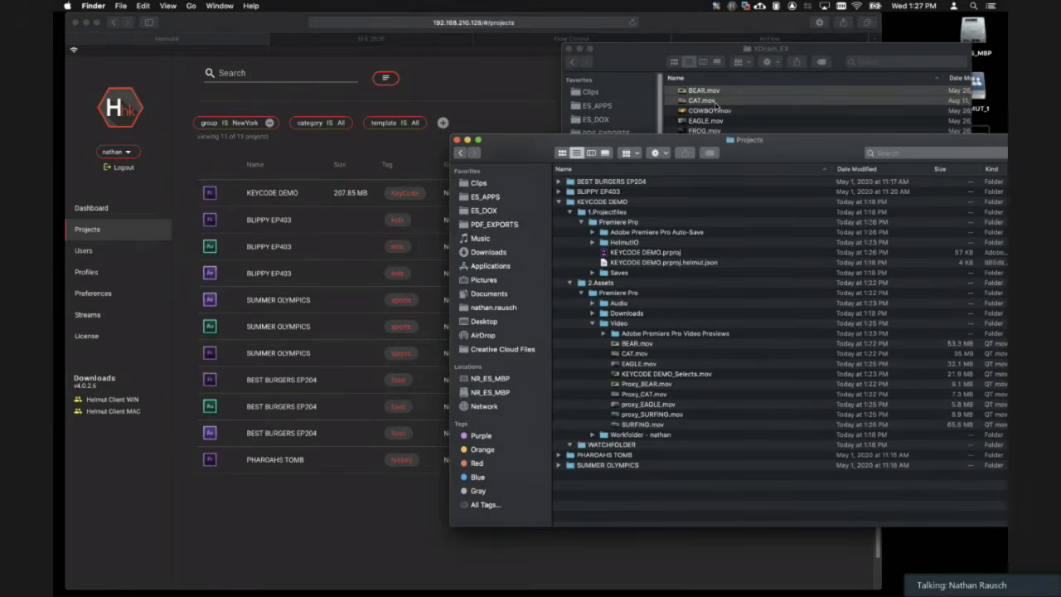
left_click_drag(663, 141, 784, 45)
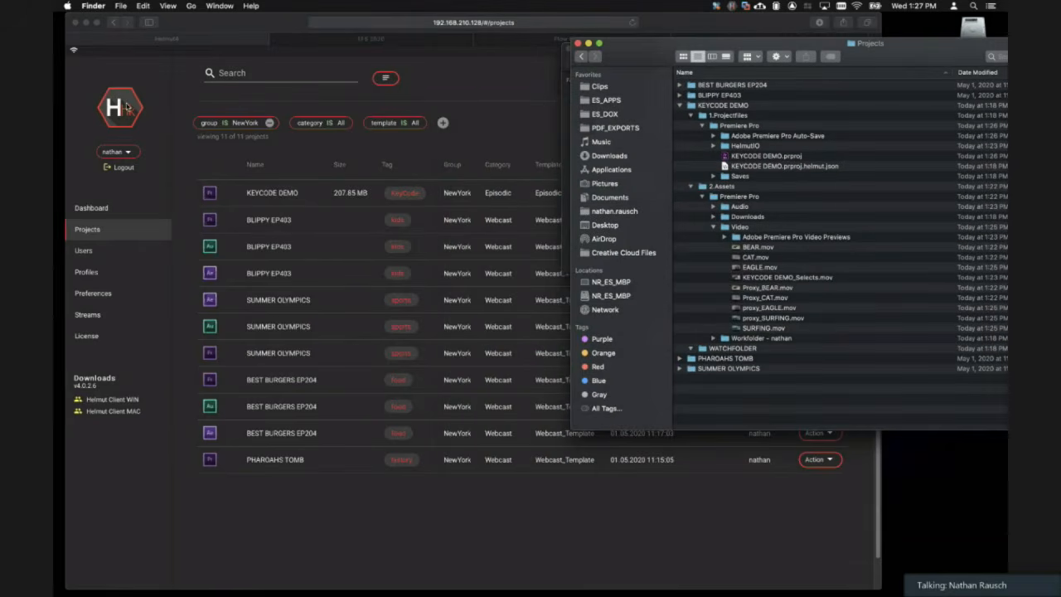
Delete the KEYCODE DEMO project from the HelmutFX project list.
left_click(91, 88)
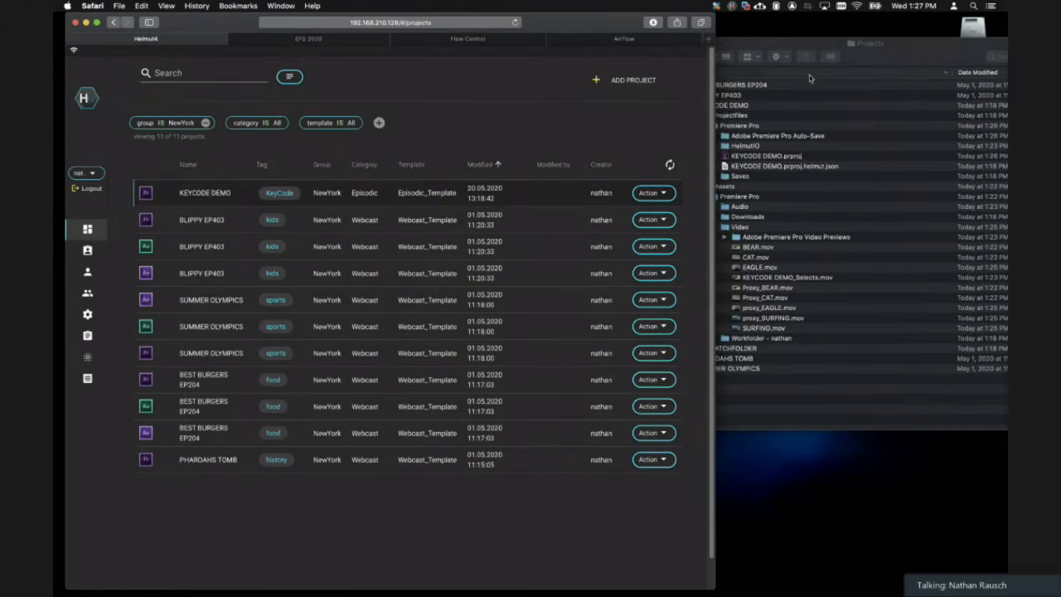
left_click(663, 194)
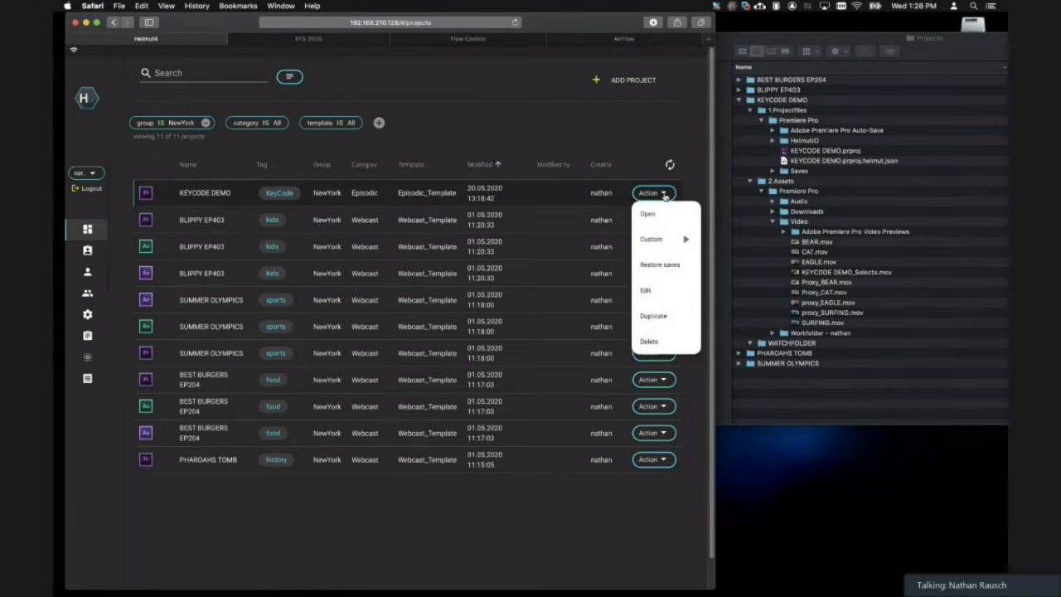
left_click(650, 341)
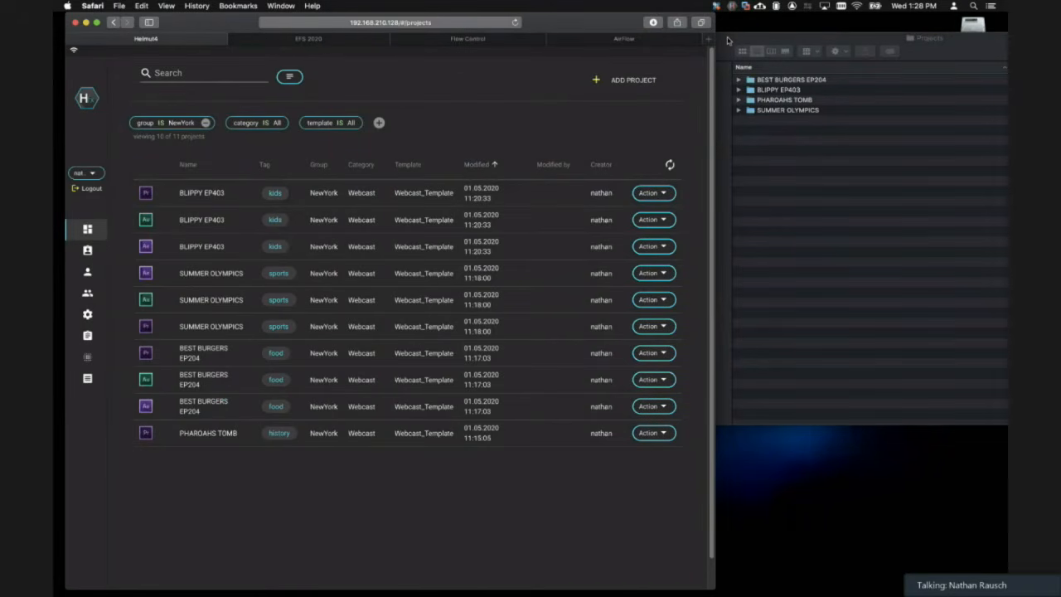
Close the Projects and XDcam_EX folder windows and switch to Zoom.
left_click(728, 39)
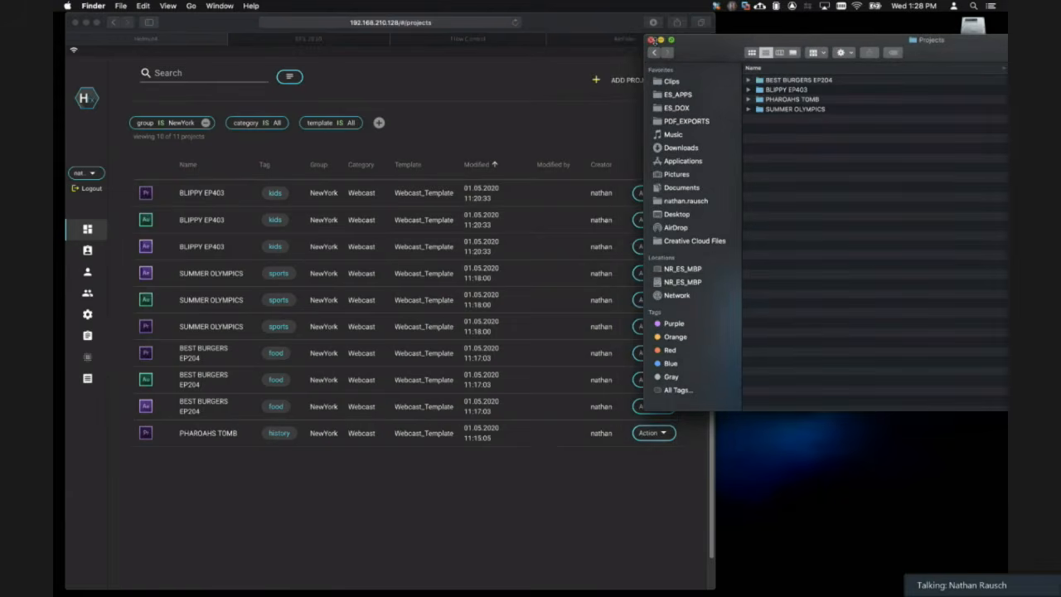
left_click(651, 40)
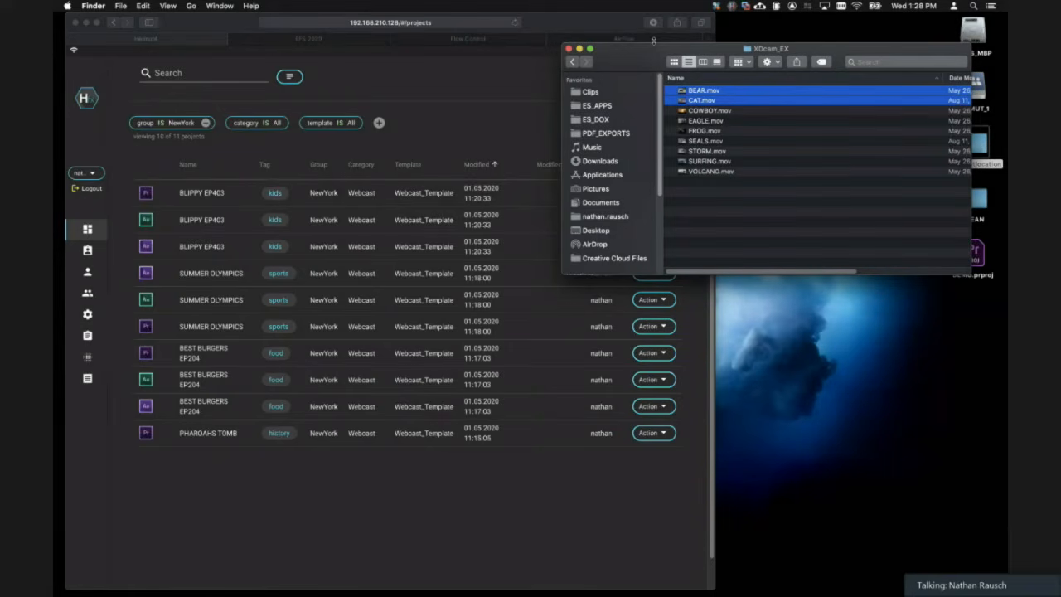
left_click(568, 49)
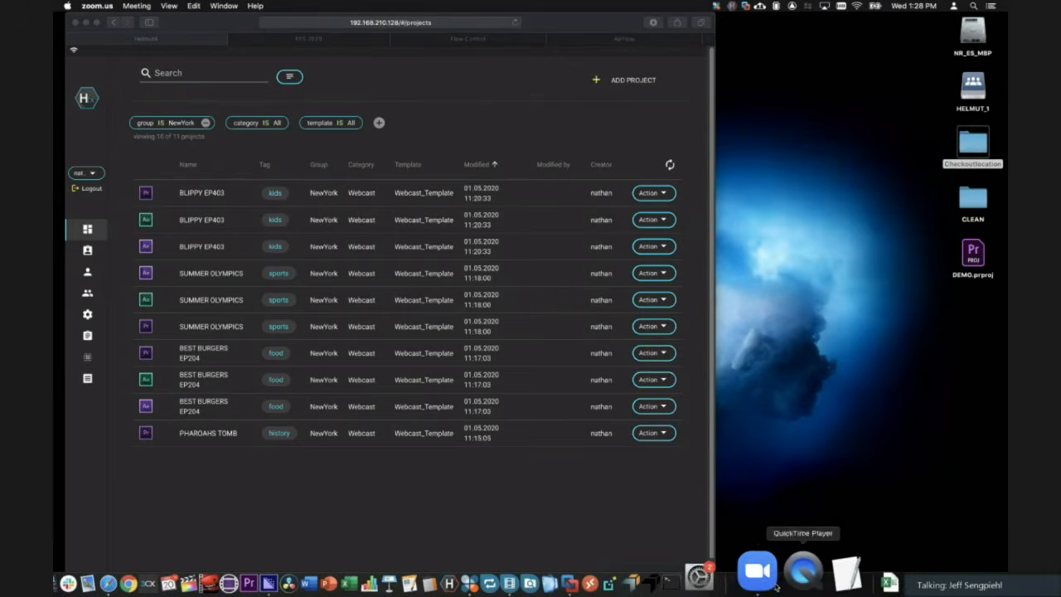
left_click(768, 572)
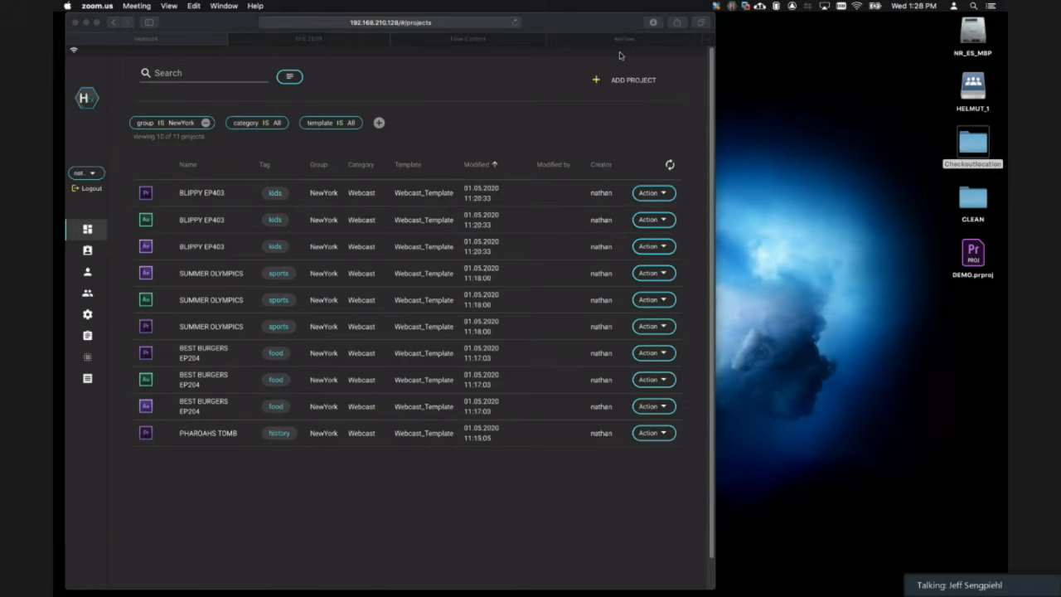